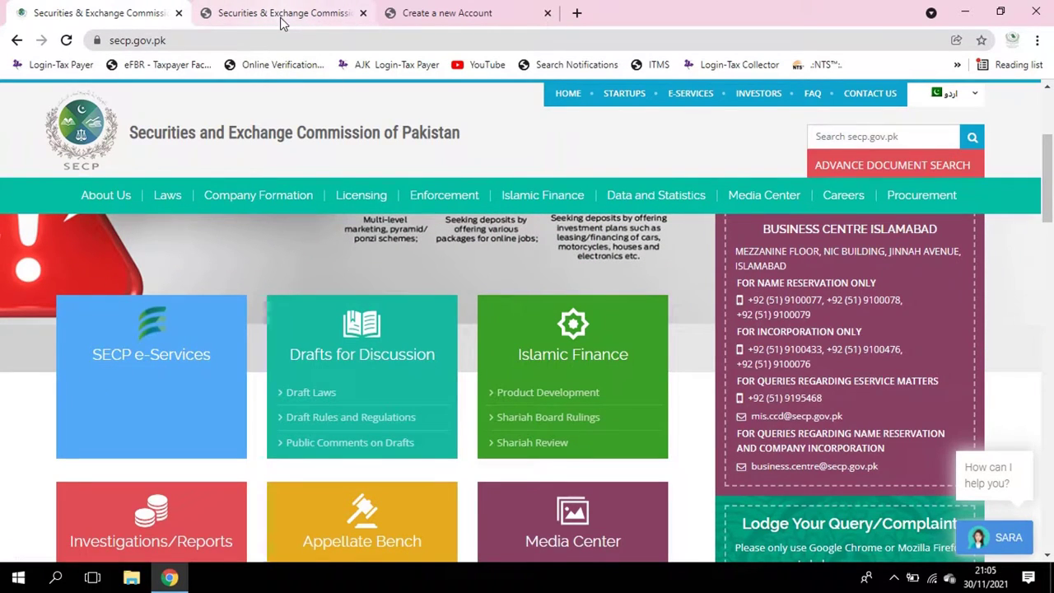
Bring up the eServices New User (Pakistani National) form under Create a new Account
{"action": "left_click", "coordinate": [288, 10]}
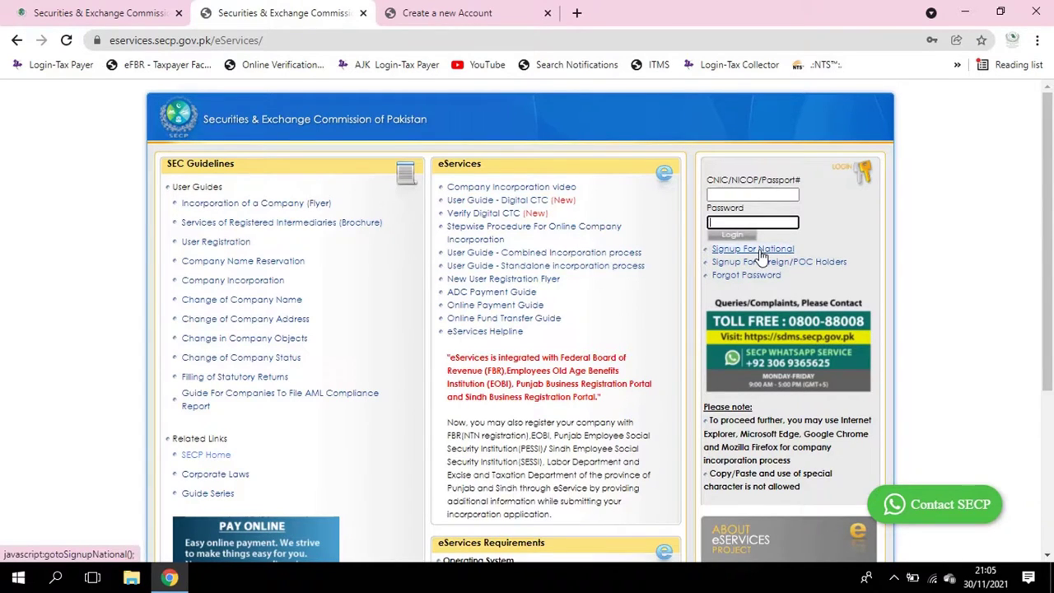
{"action": "left_click", "coordinate": [498, 16]}
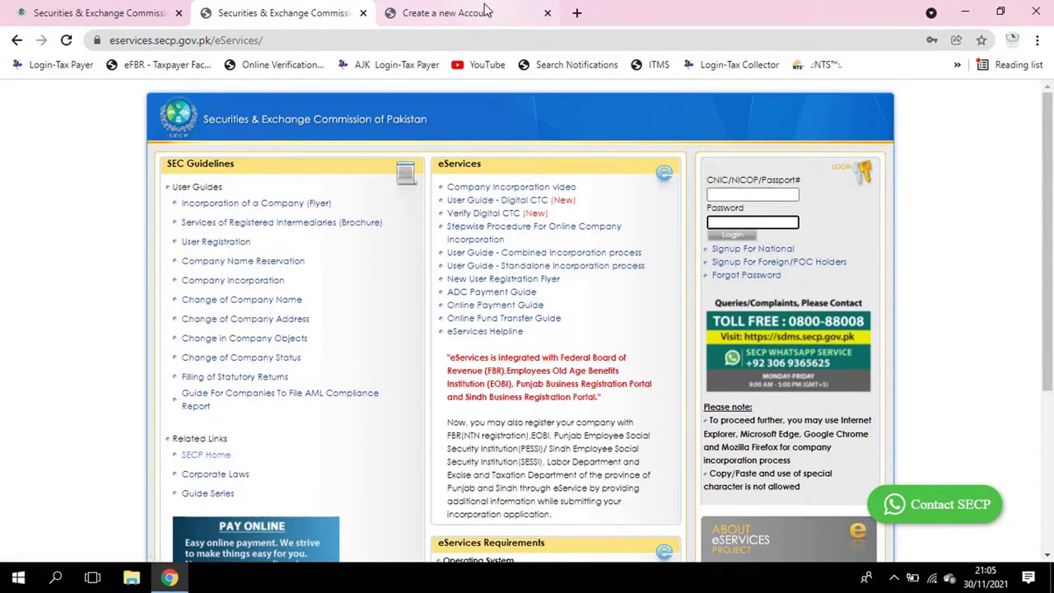
{"action": "scroll", "coordinate": [514, 340], "scroll_direction": "up", "scroll_amount": 3}
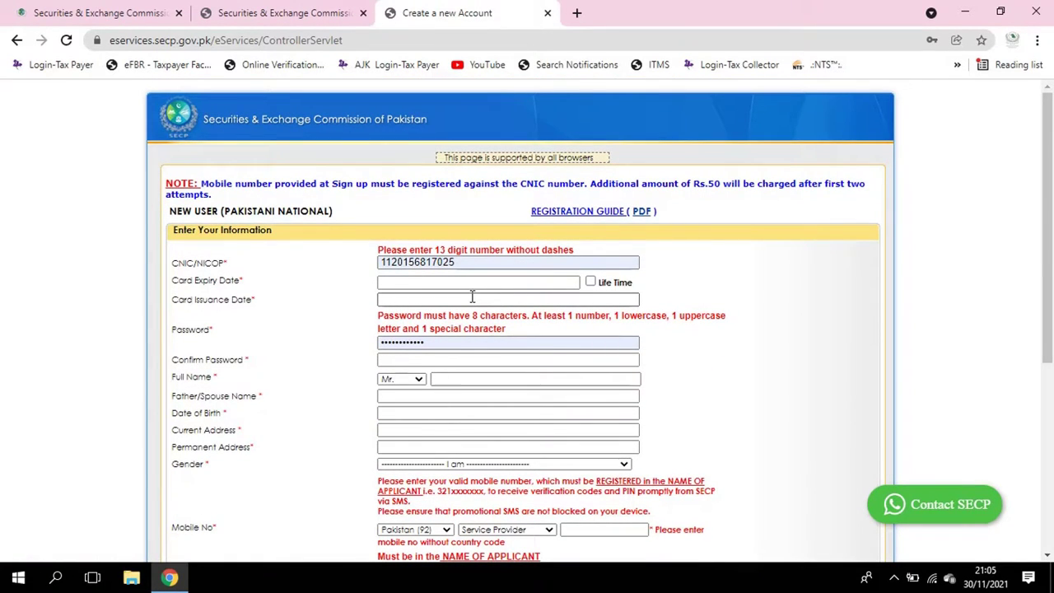
Delete the autofilled number from the CNIC/NICOP field, leaving it empty
{"action": "scroll", "coordinate": [494, 307], "scroll_direction": "down", "scroll_amount": 1}
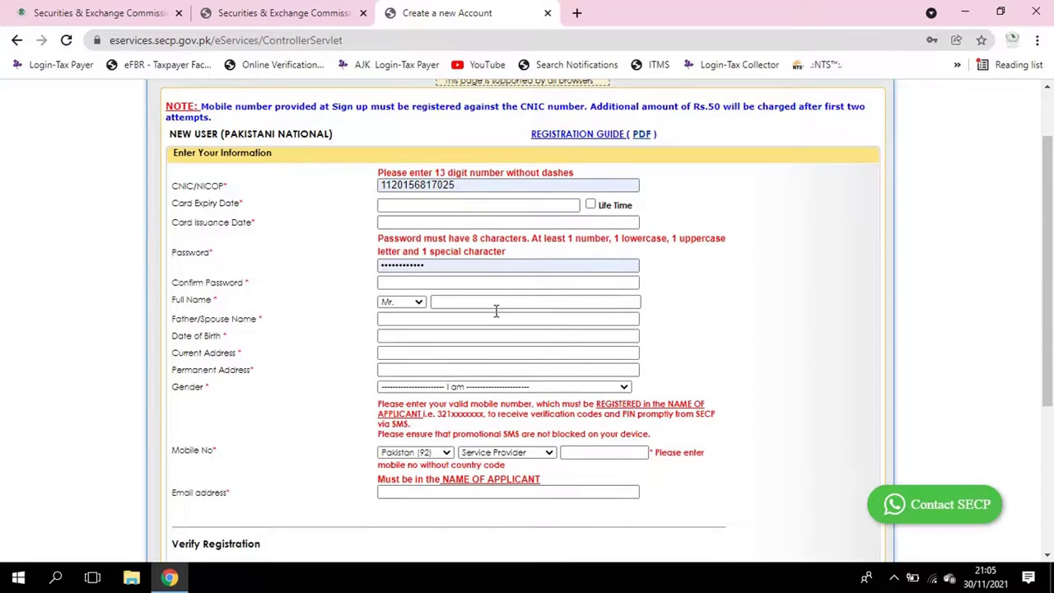
{"action": "scroll", "coordinate": [496, 318], "scroll_direction": "up", "scroll_amount": 1}
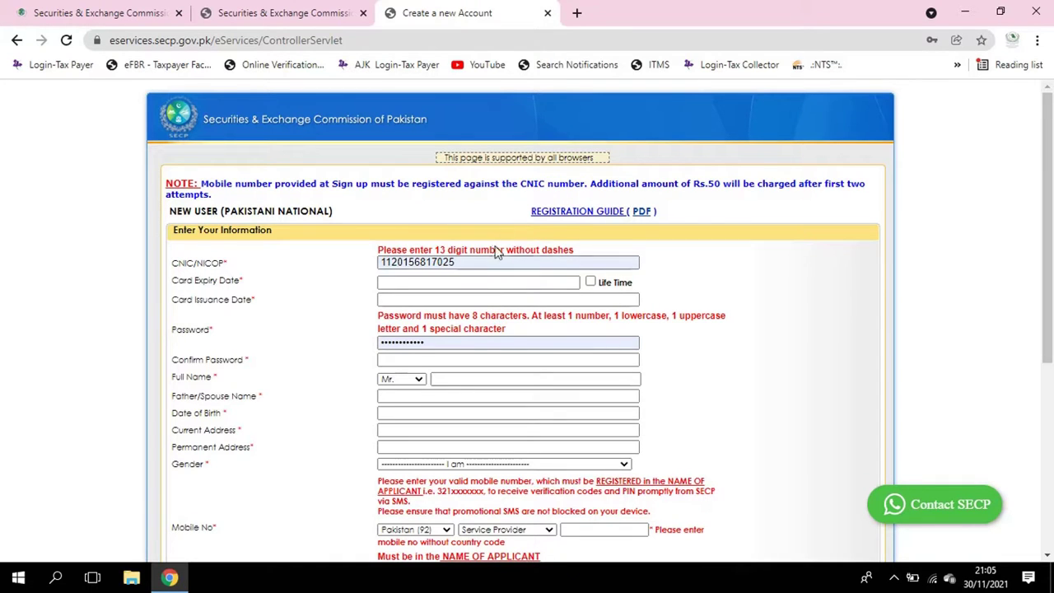
{"action": "left_click", "coordinate": [421, 262]}
{"action": "left_click_drag", "start_coordinate": [443, 263], "coordinate": [325, 259]}
{"action": "key", "text": "BackSpace"}
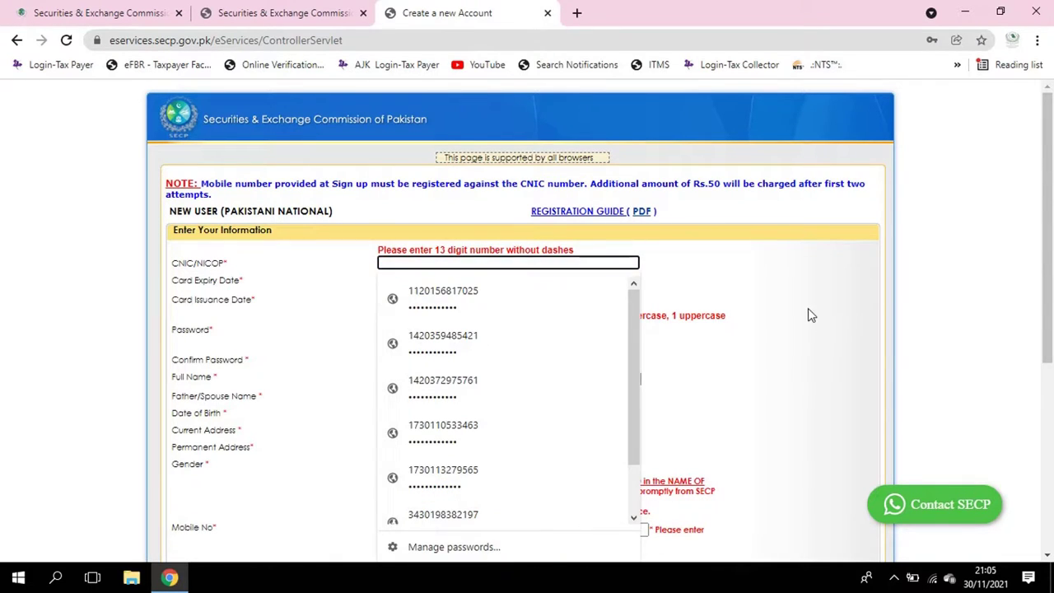
{"action": "left_click", "coordinate": [808, 308]}
{"action": "left_click", "coordinate": [417, 264]}
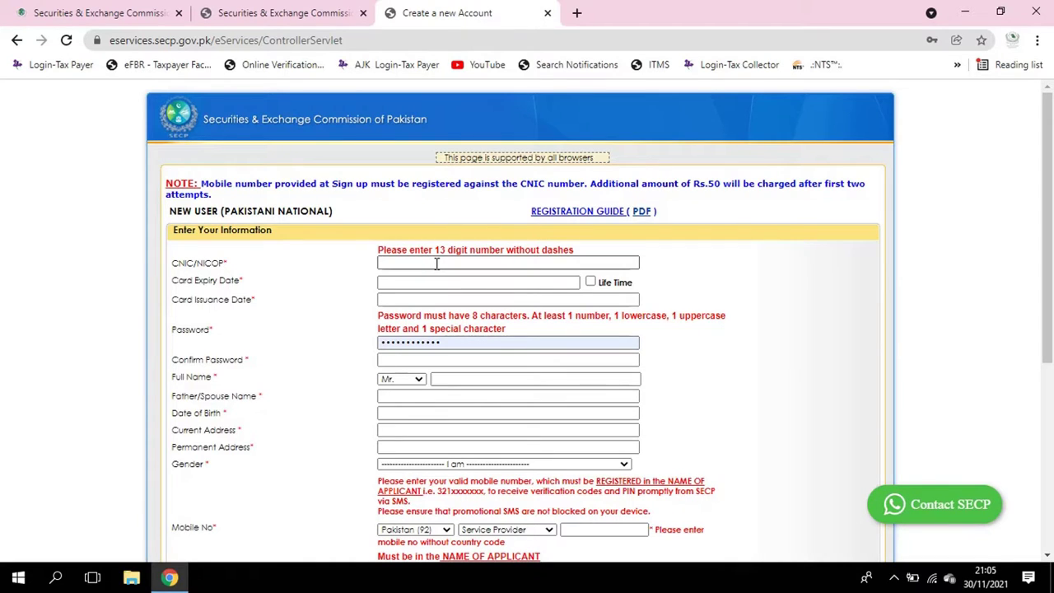
Go through the card dates, password, title Mr, name, birth date, address and gender fields
{"action": "left_click", "coordinate": [528, 282]}
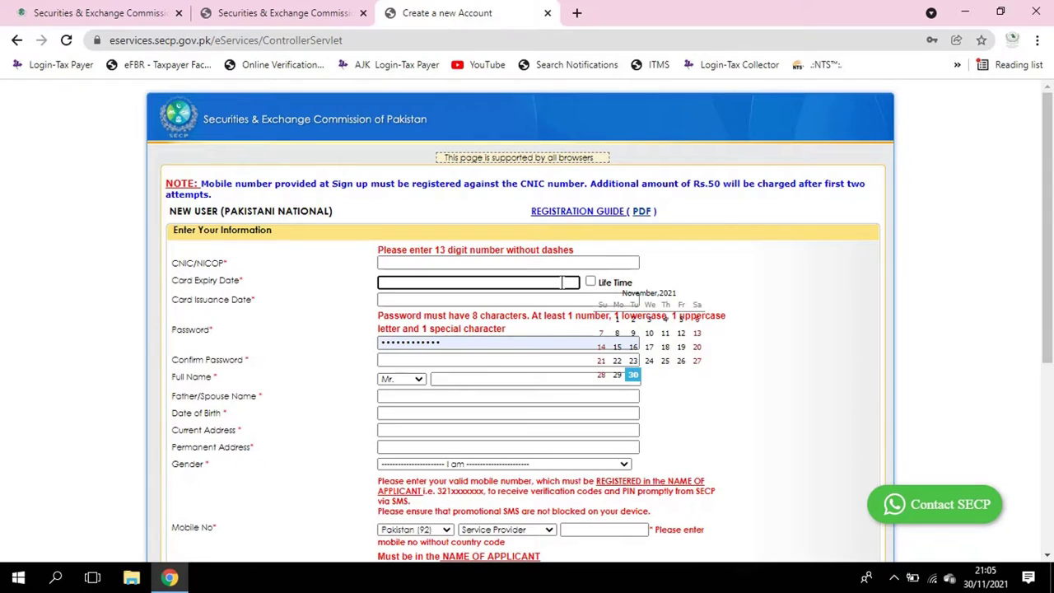
{"action": "left_click", "coordinate": [531, 300]}
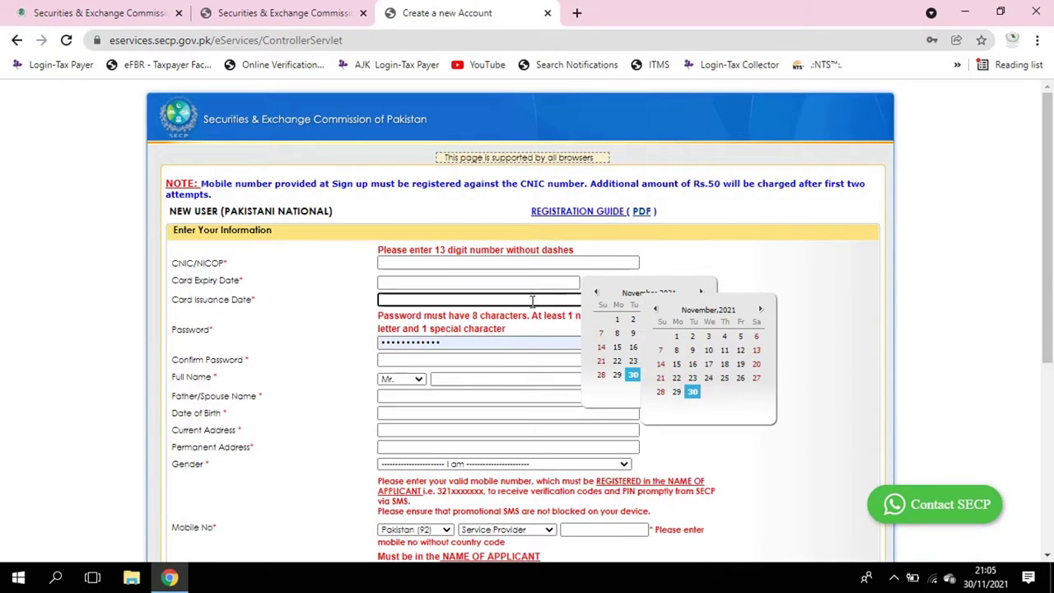
{"action": "left_click", "coordinate": [374, 331]}
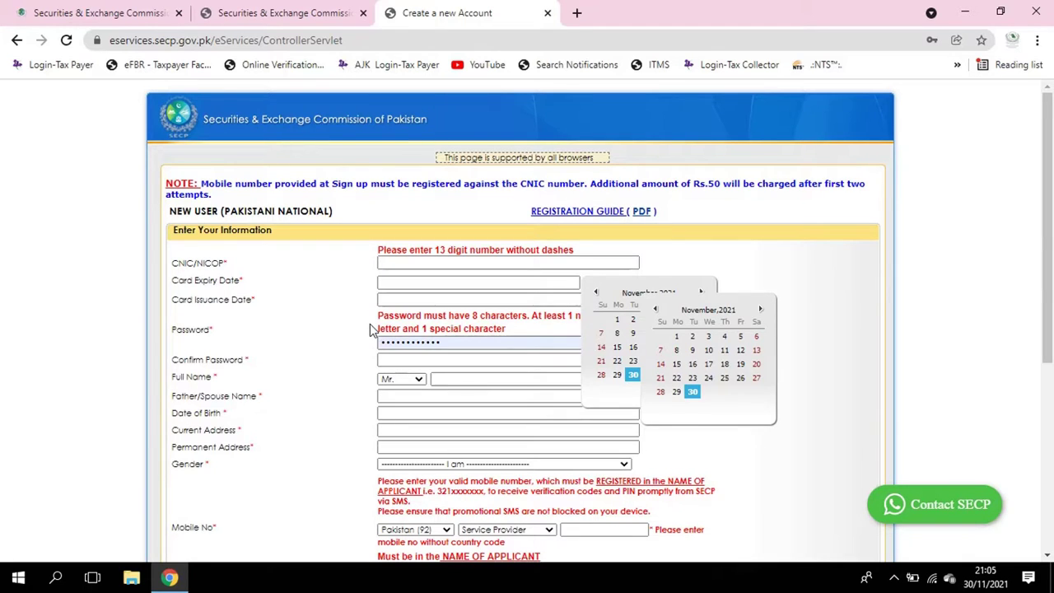
{"action": "left_click", "coordinate": [478, 340]}
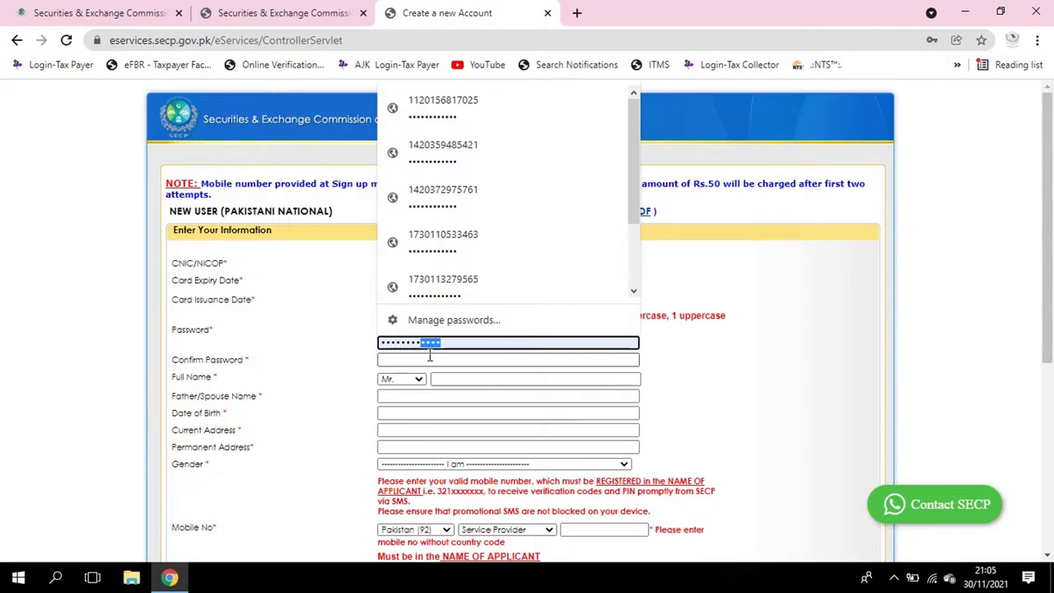
{"action": "left_click", "coordinate": [428, 359]}
{"action": "left_click", "coordinate": [412, 381]}
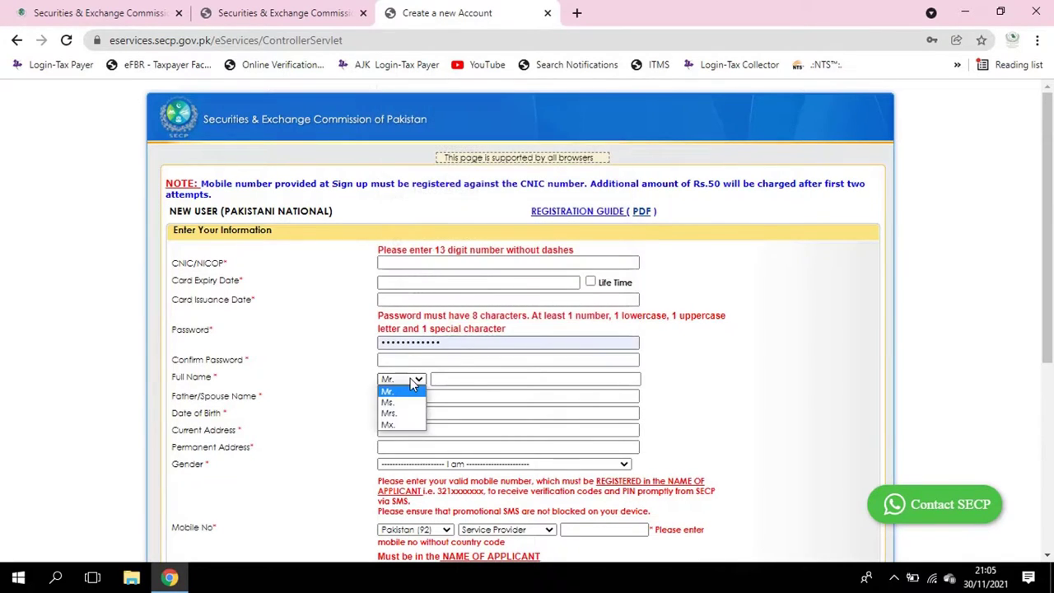
{"action": "left_click", "coordinate": [453, 382]}
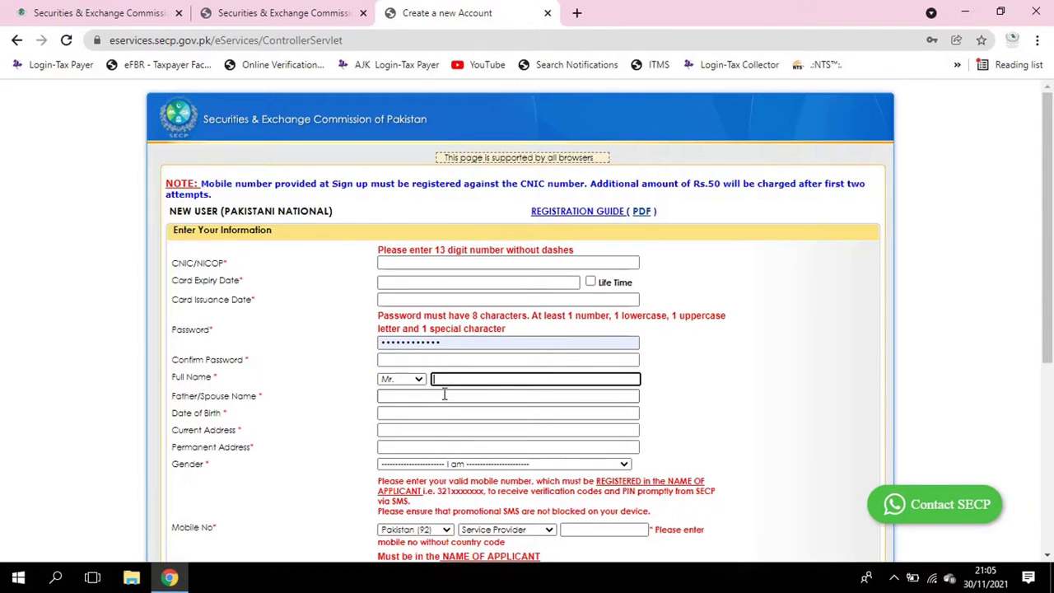
{"action": "left_click", "coordinate": [443, 394]}
{"action": "left_click", "coordinate": [431, 411]}
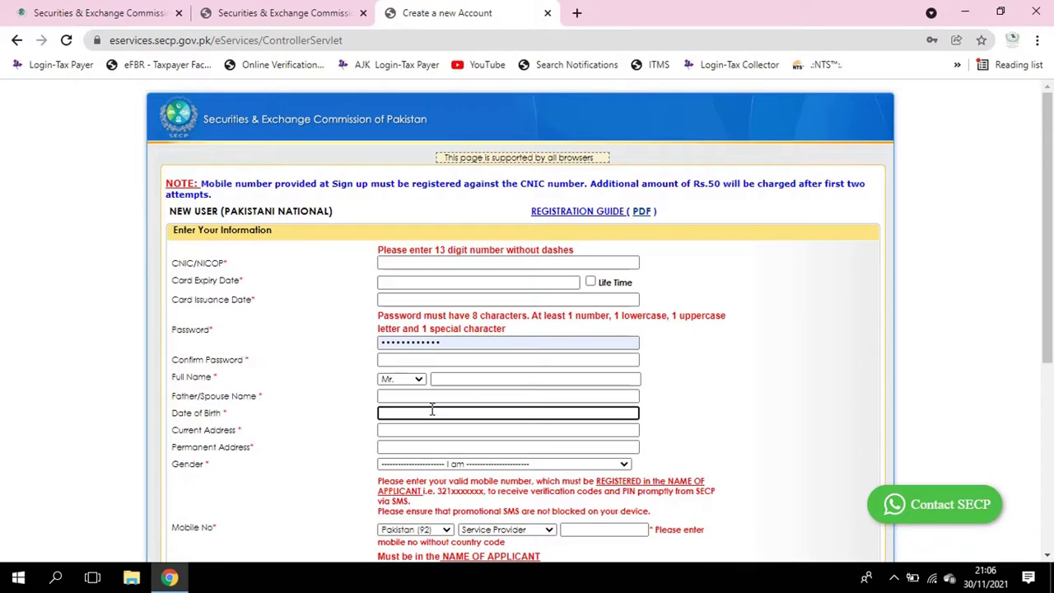
{"action": "left_click", "coordinate": [407, 429]}
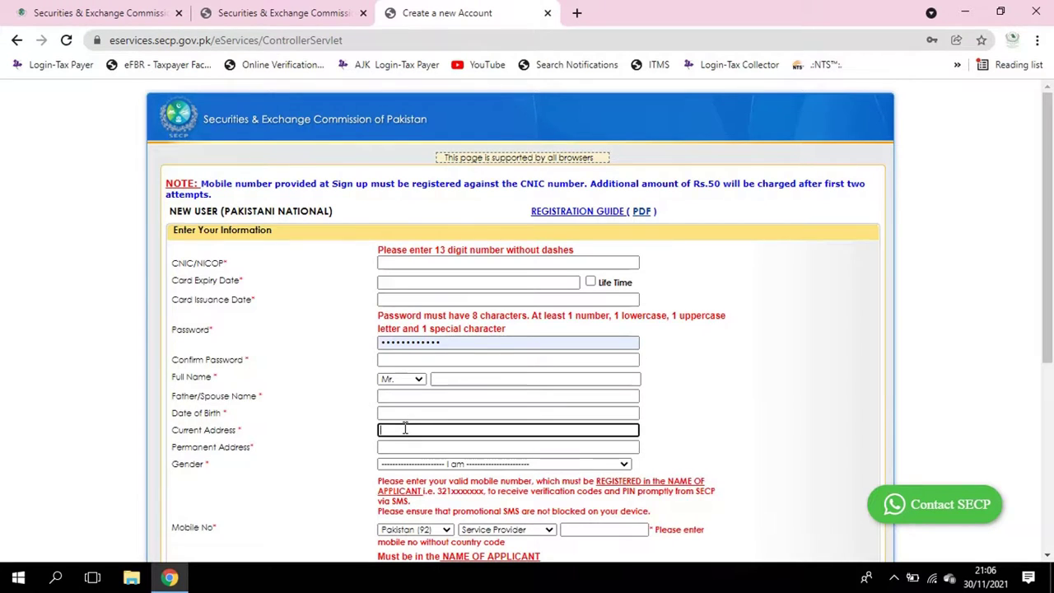
{"action": "scroll", "coordinate": [406, 427], "scroll_direction": "down", "scroll_amount": 2}
{"action": "left_click", "coordinate": [445, 308]}
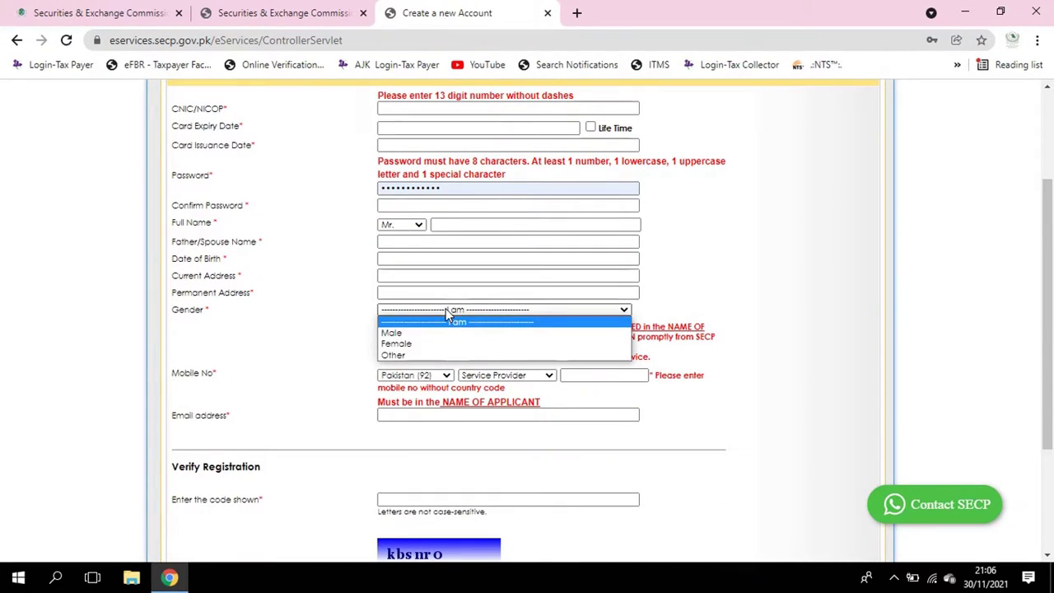
Set gender to Male and go through the mobile, provider, email and verification code fields
{"action": "left_click", "coordinate": [560, 333]}
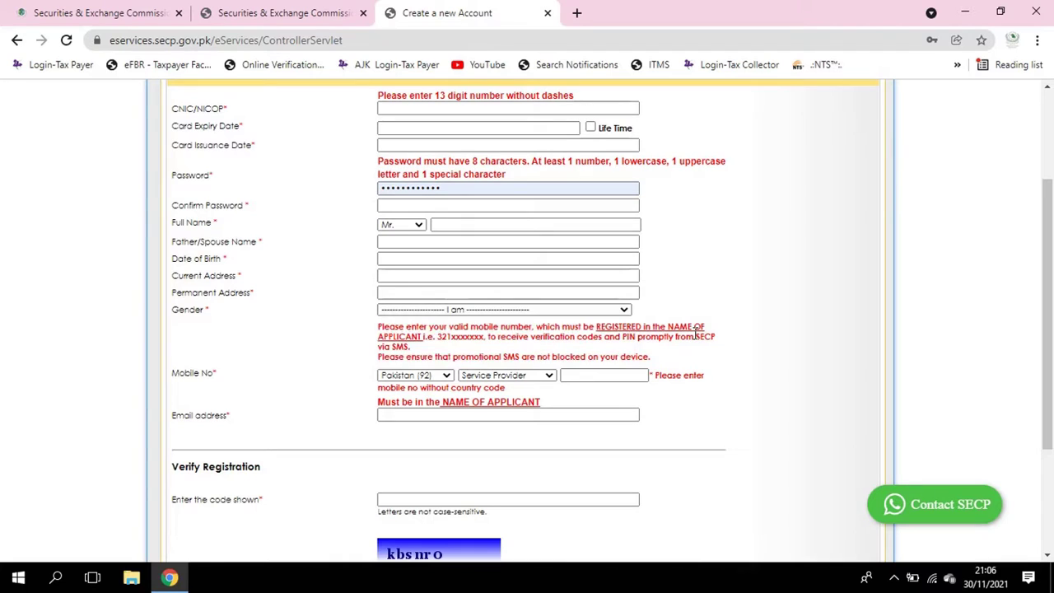
{"action": "left_click", "coordinate": [404, 375]}
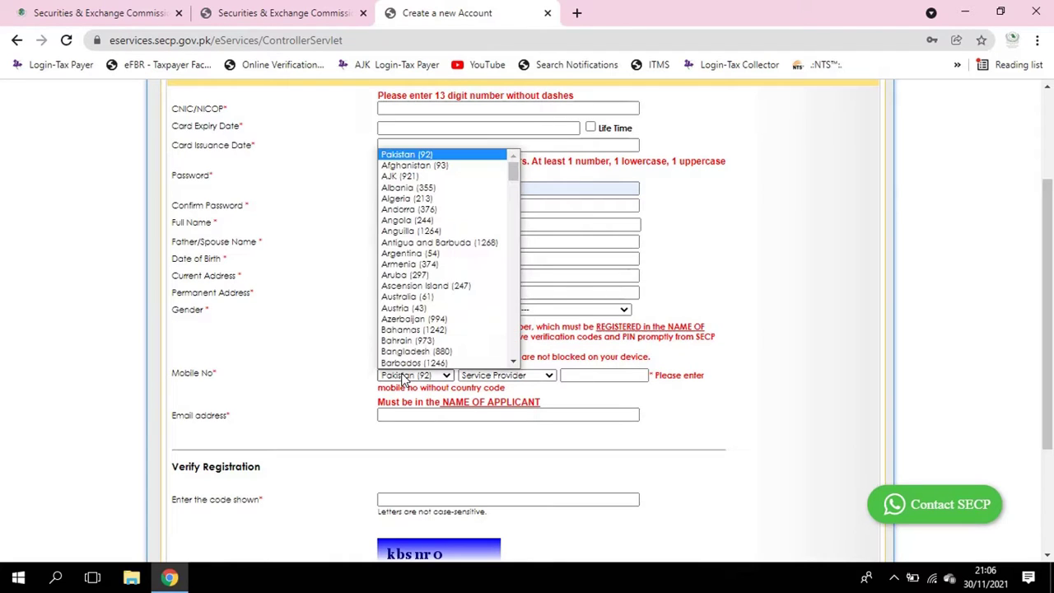
{"action": "left_click", "coordinate": [550, 382]}
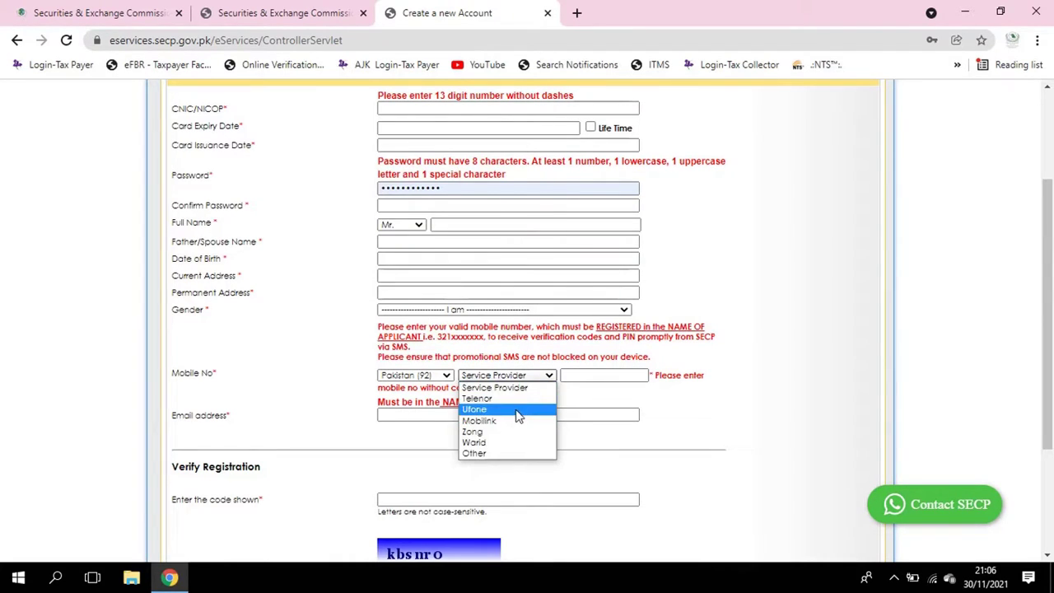
{"action": "left_click", "coordinate": [602, 404]}
{"action": "left_click", "coordinate": [463, 415]}
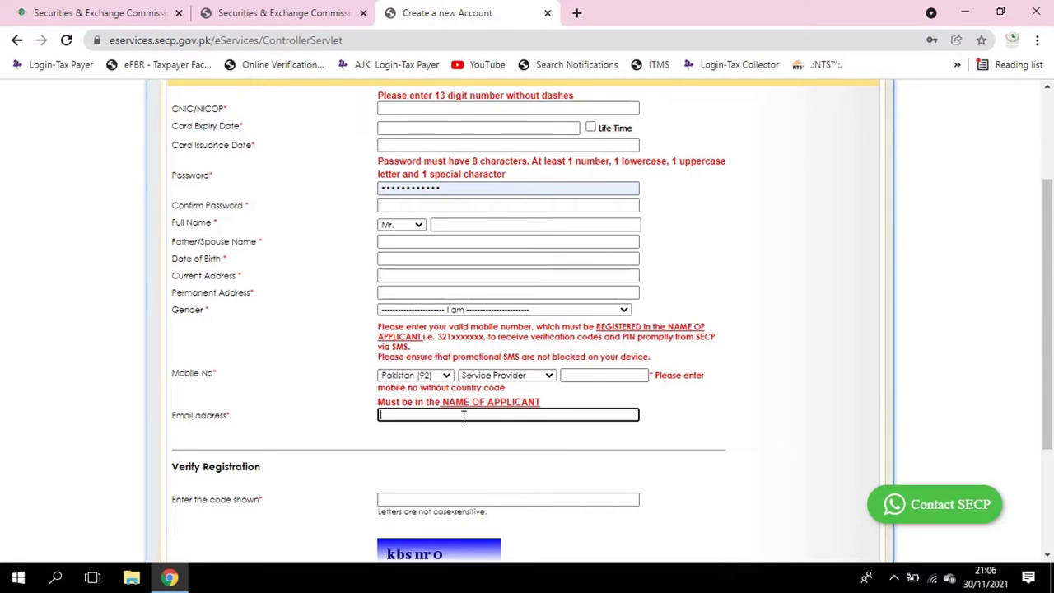
{"action": "scroll", "coordinate": [457, 403], "scroll_direction": "down", "scroll_amount": 2}
{"action": "left_click", "coordinate": [433, 343]}
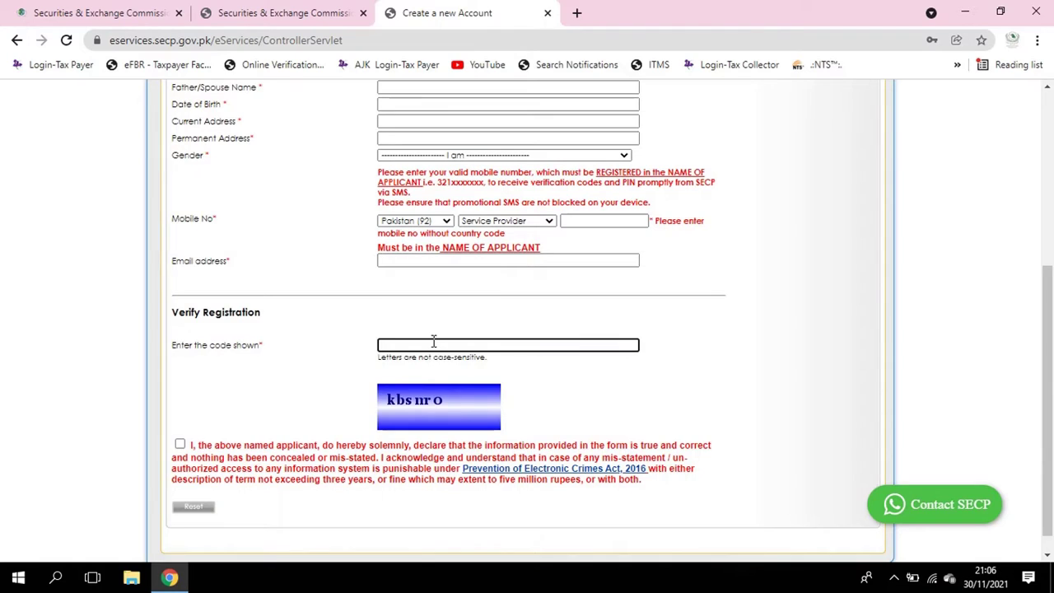
{"action": "left_click_drag", "start_coordinate": [456, 397], "coordinate": [426, 401]}
{"action": "left_click", "coordinate": [449, 344]}
Tick the declaration checkbox to reveal Signup, then return to the eServices login page
{"action": "left_click", "coordinate": [179, 446]}
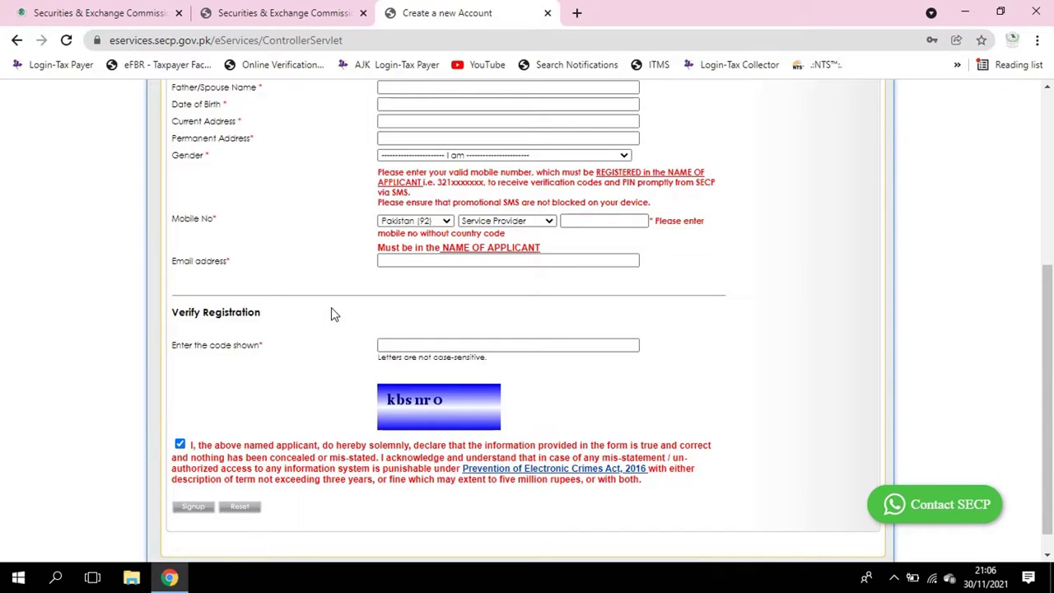
{"action": "scroll", "coordinate": [332, 308], "scroll_direction": "up", "scroll_amount": 3}
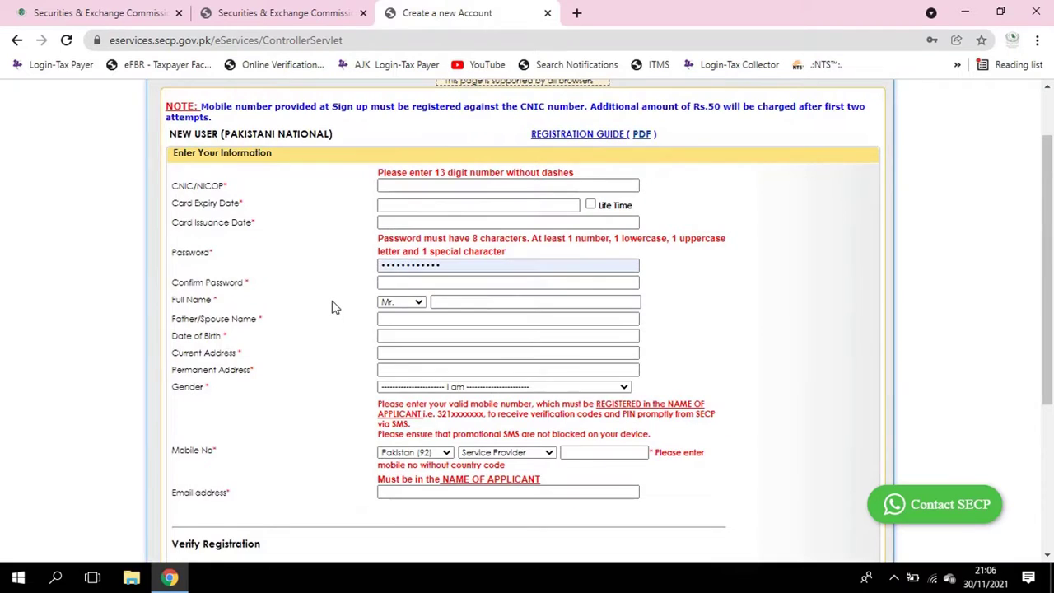
{"action": "scroll", "coordinate": [333, 307], "scroll_direction": "down", "scroll_amount": 3}
{"action": "scroll", "coordinate": [334, 305], "scroll_direction": "down", "scroll_amount": 1}
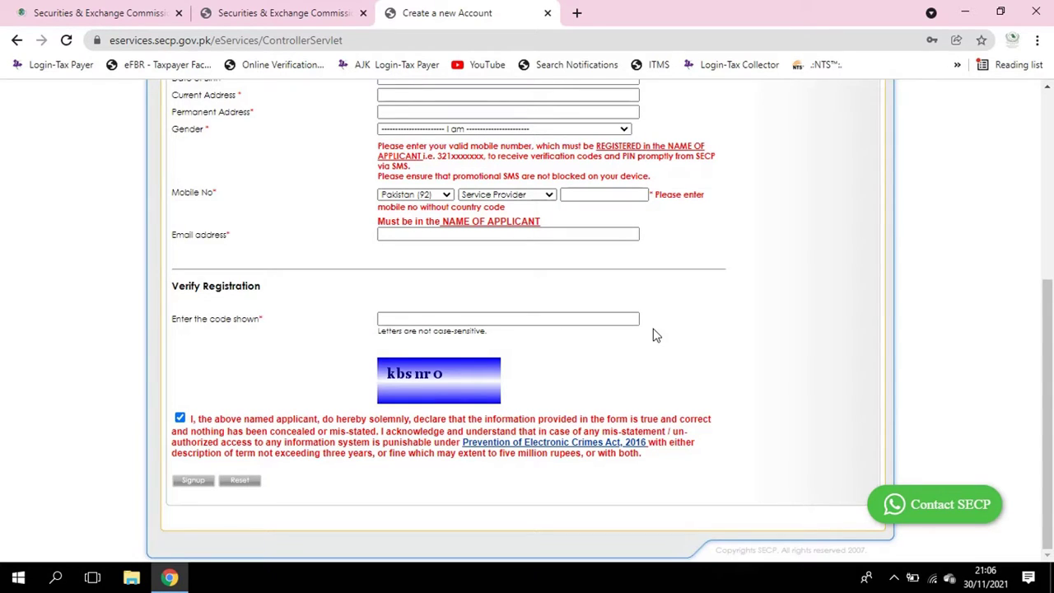
{"action": "scroll", "coordinate": [654, 336], "scroll_direction": "up", "scroll_amount": 4}
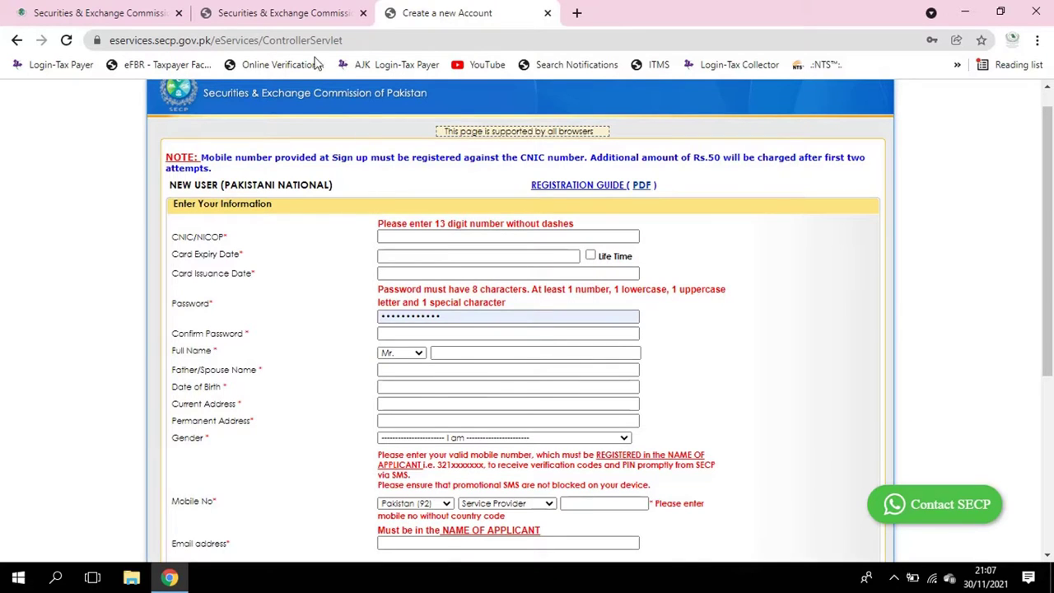
{"action": "left_click", "coordinate": [313, 9]}
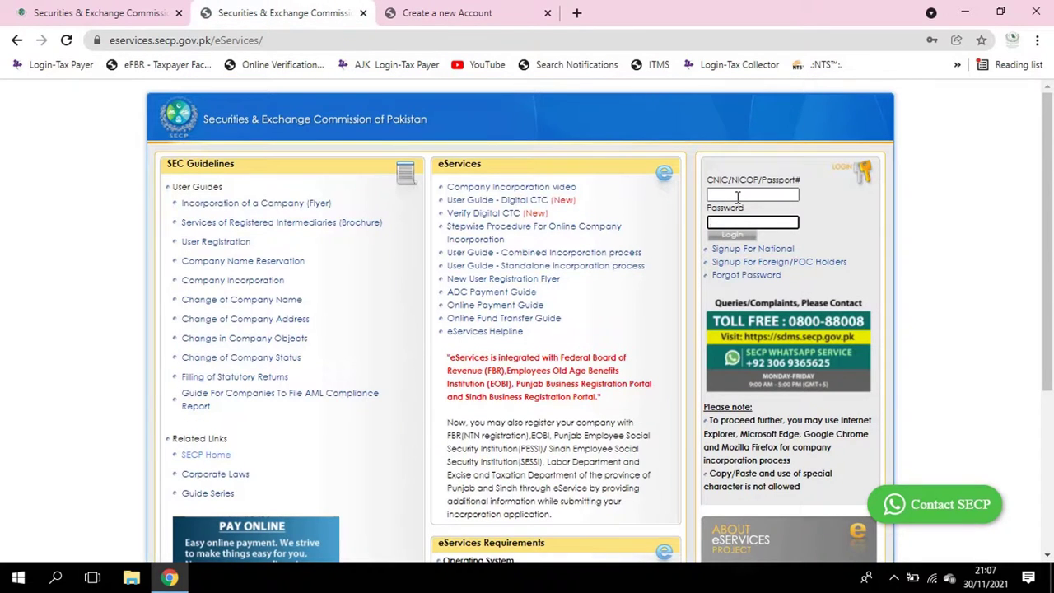
Log in to eServices using a saved account from the browser's autofill suggestions
{"action": "left_click", "coordinate": [113, 10]}
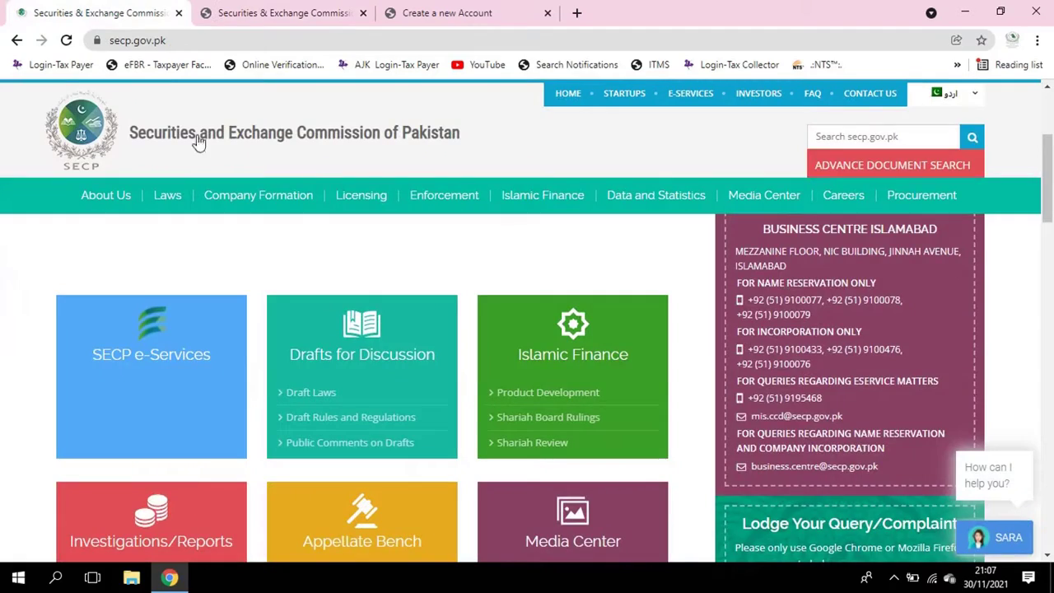
{"action": "left_click", "coordinate": [292, 12]}
{"action": "left_click", "coordinate": [782, 195]}
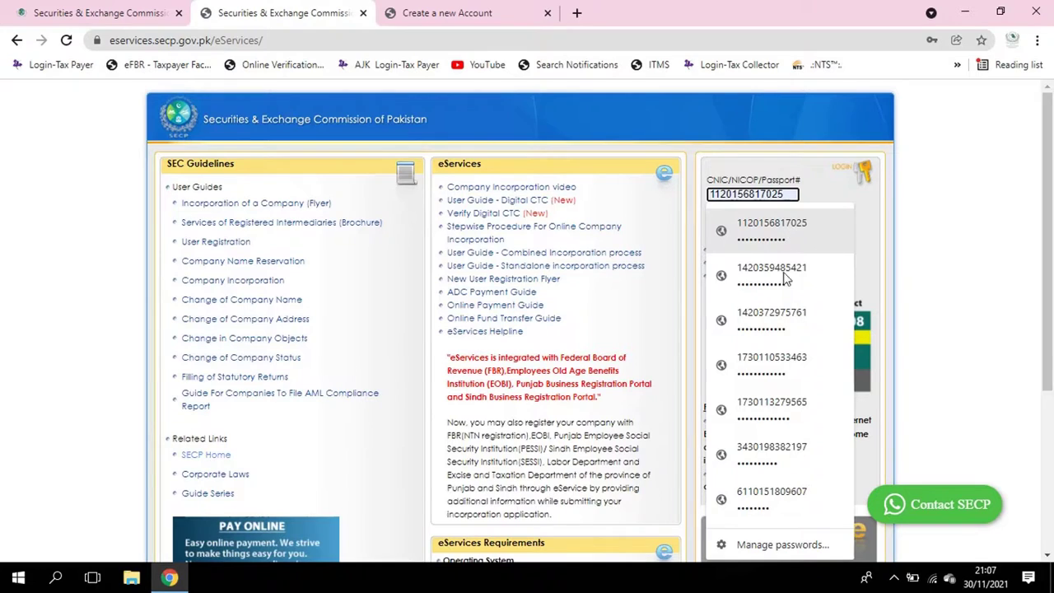
{"action": "left_click", "coordinate": [786, 502]}
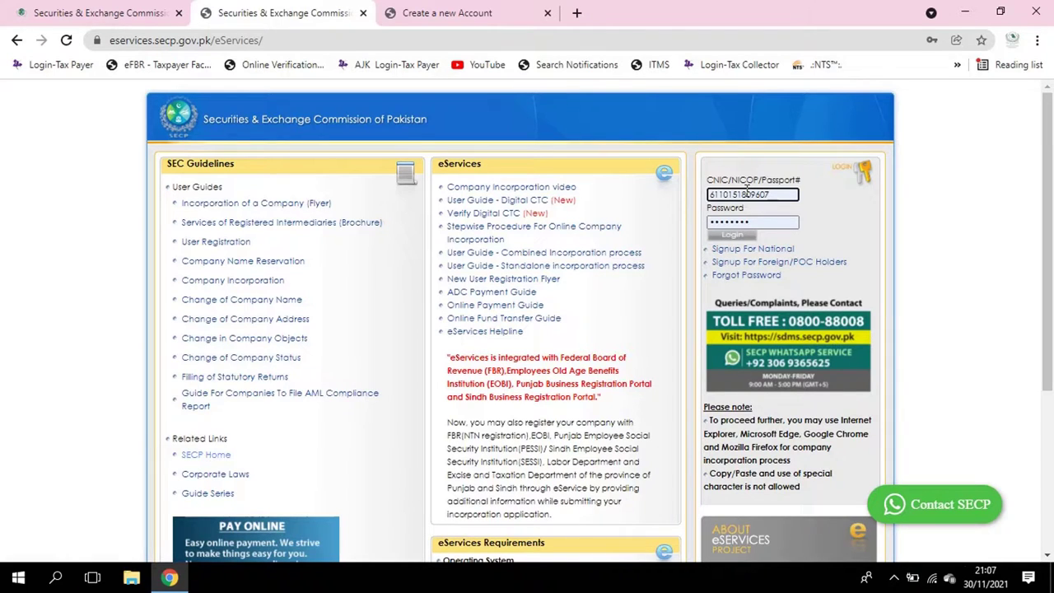
{"action": "left_click", "coordinate": [745, 194]}
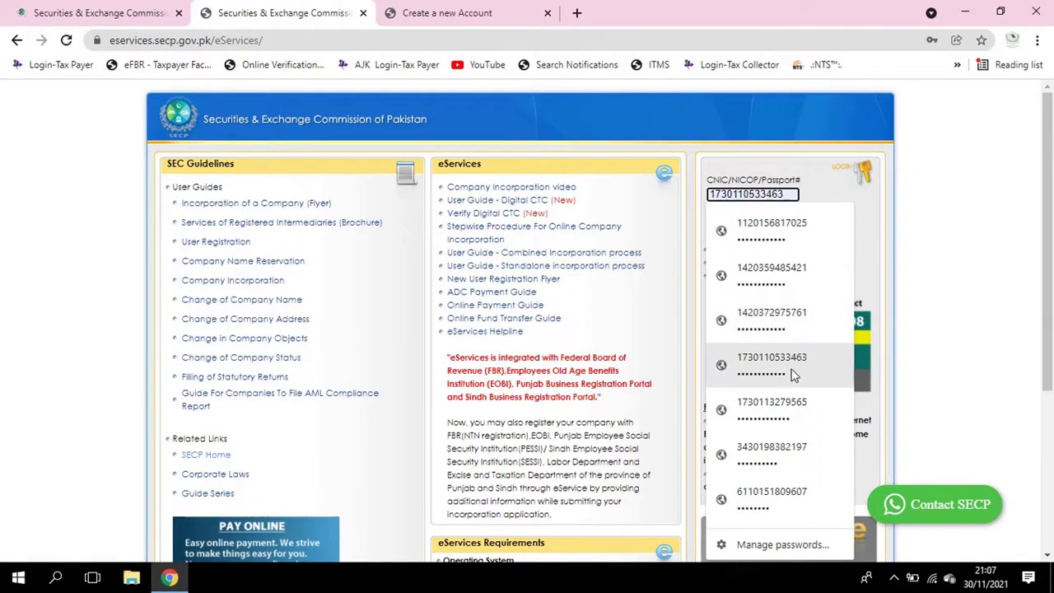
{"action": "left_click", "coordinate": [774, 412]}
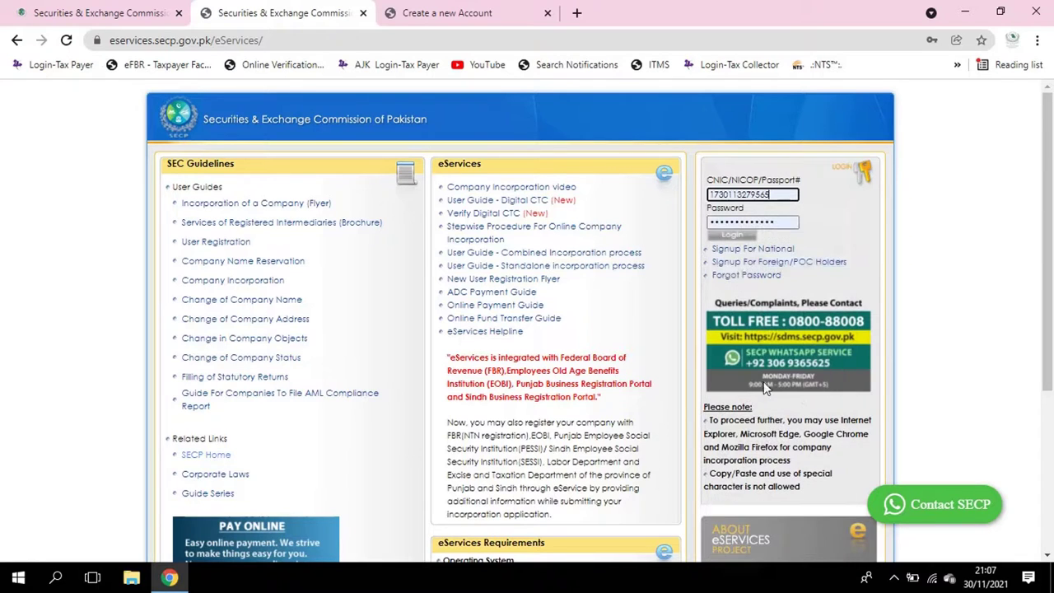
{"action": "left_click", "coordinate": [743, 236]}
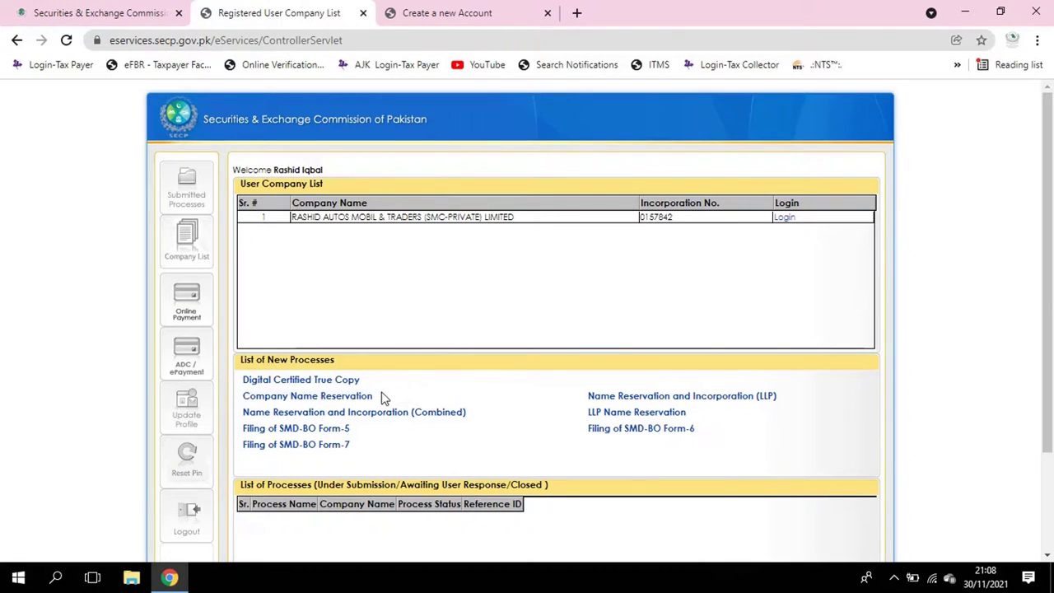
{"action": "left_click", "coordinate": [335, 399]}
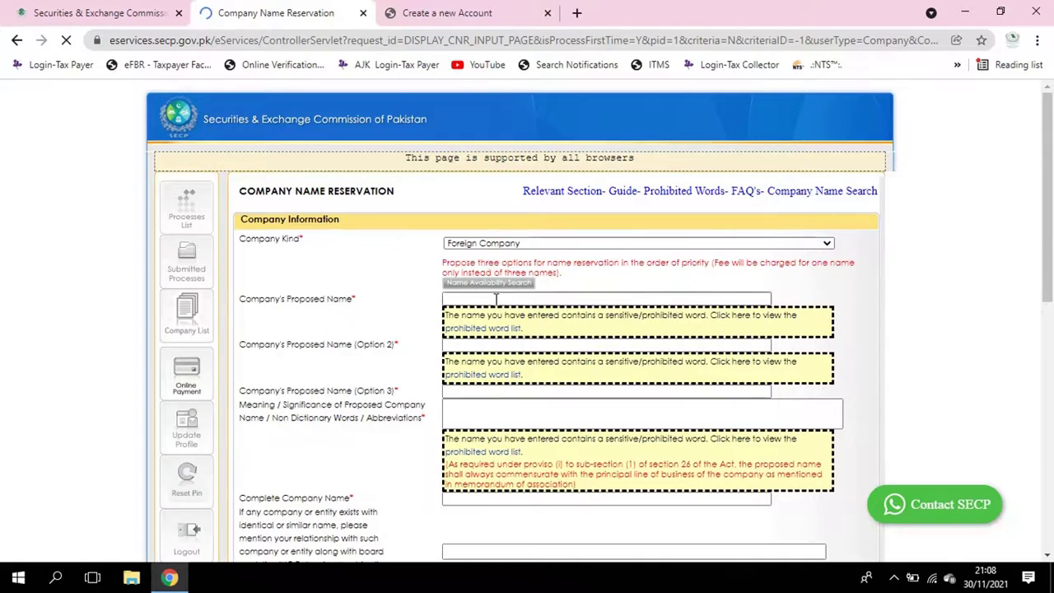
{"action": "scroll", "coordinate": [494, 305], "scroll_direction": "down", "scroll_amount": 3}
{"action": "scroll", "coordinate": [412, 277], "scroll_direction": "up", "scroll_amount": 10}
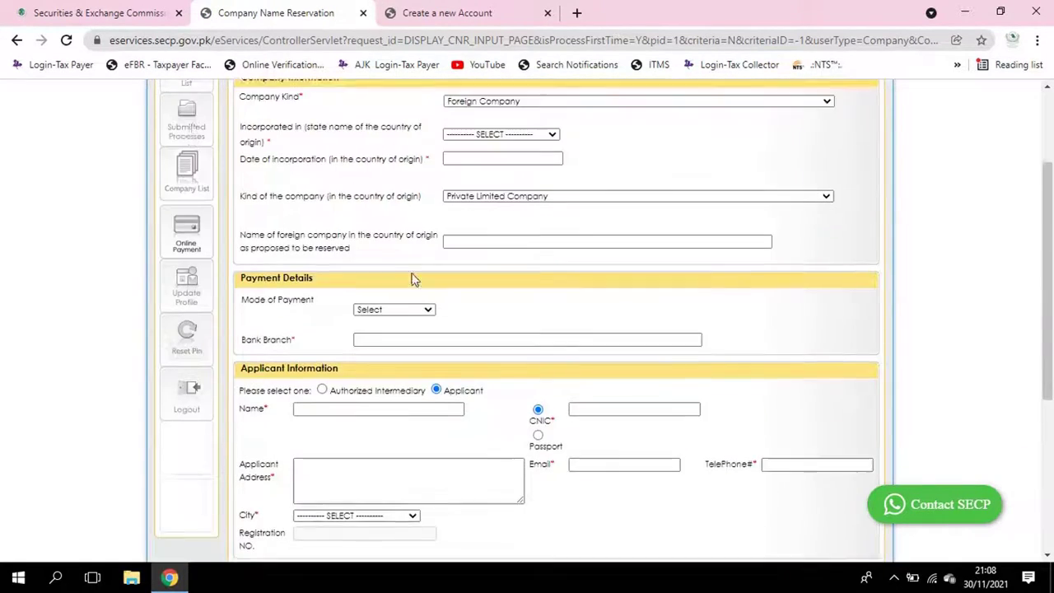
{"action": "left_click", "coordinate": [17, 41]}
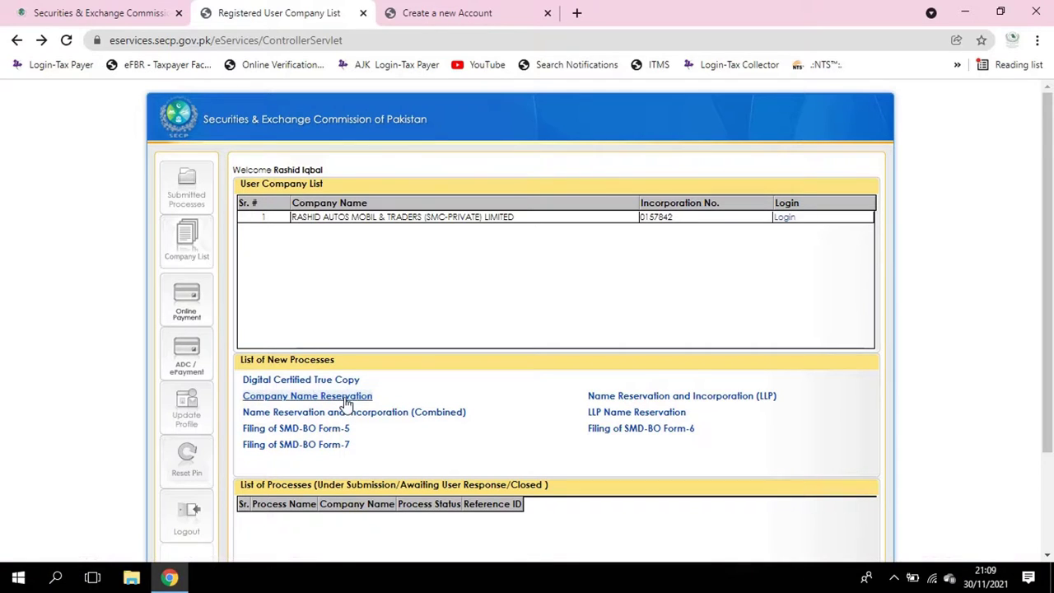
Open 'Name Reservation and Incorporation (Combined)' from the List of New Processes
{"action": "scroll", "coordinate": [349, 416], "scroll_direction": "down", "scroll_amount": 2}
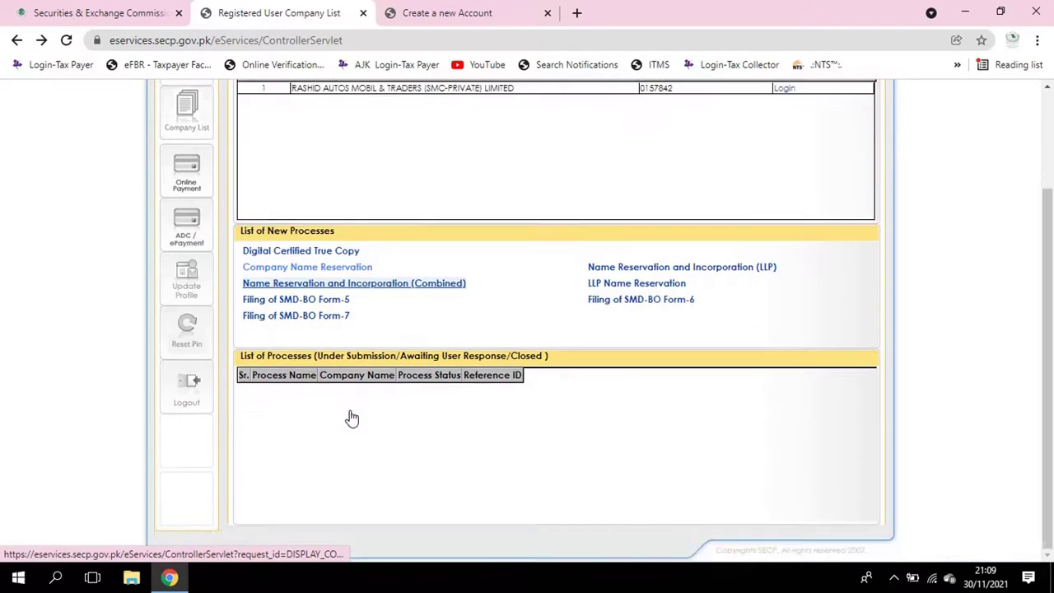
{"action": "scroll", "coordinate": [352, 417], "scroll_direction": "up", "scroll_amount": 1}
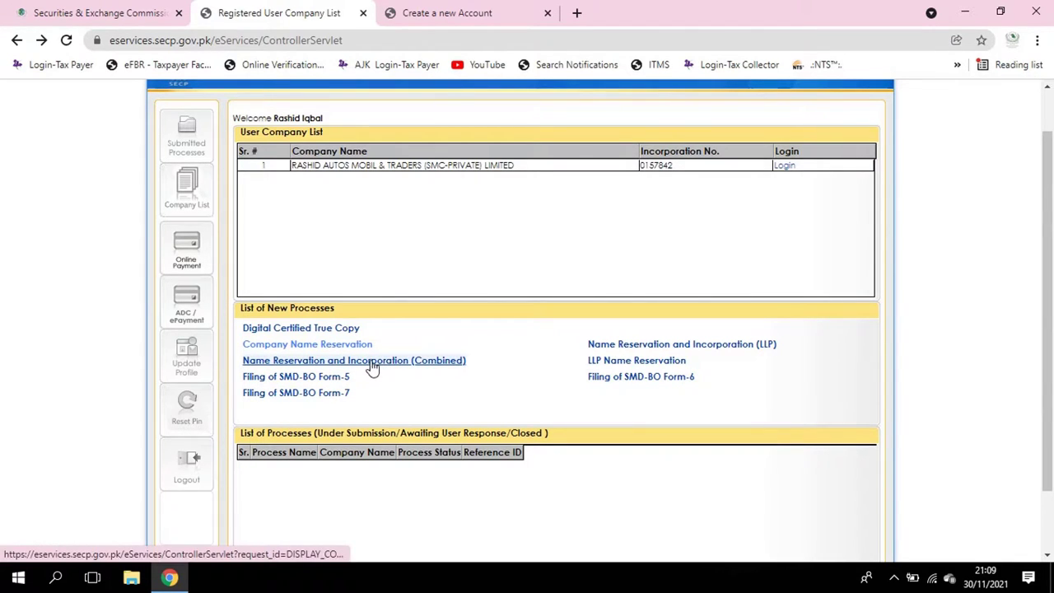
{"action": "left_click", "coordinate": [372, 364]}
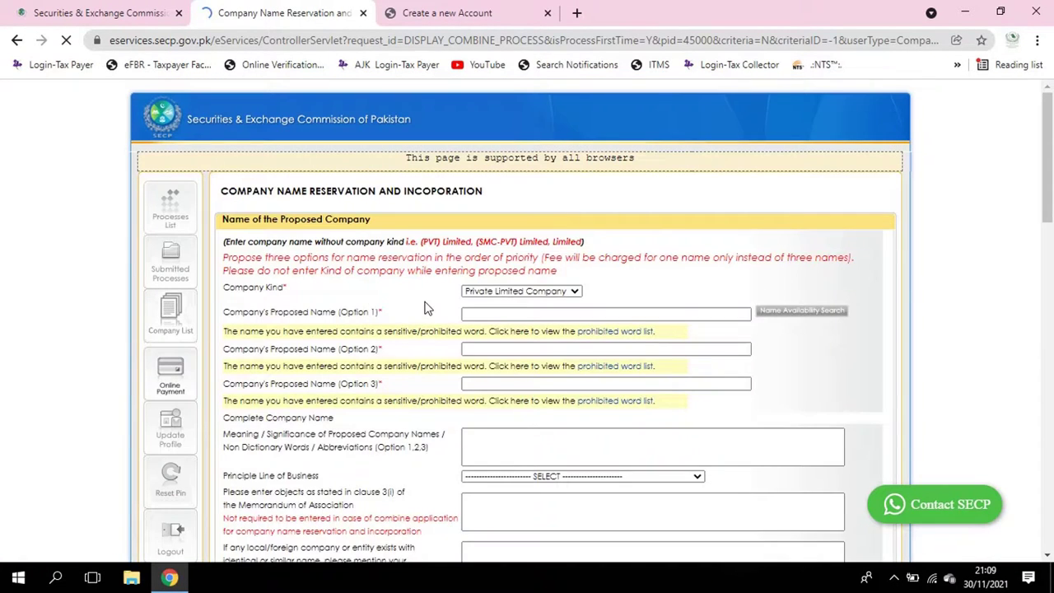
Scroll through the combined application form and expand the Company Kind dropdown
{"action": "scroll", "coordinate": [427, 330], "scroll_direction": "down", "scroll_amount": 5}
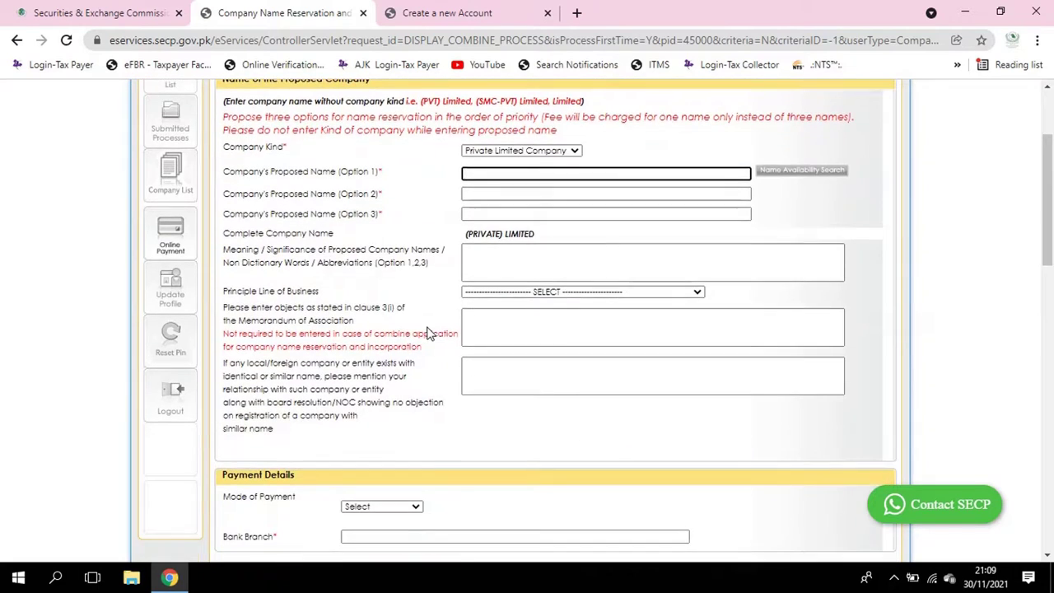
{"action": "scroll", "coordinate": [426, 336], "scroll_direction": "up", "scroll_amount": 4}
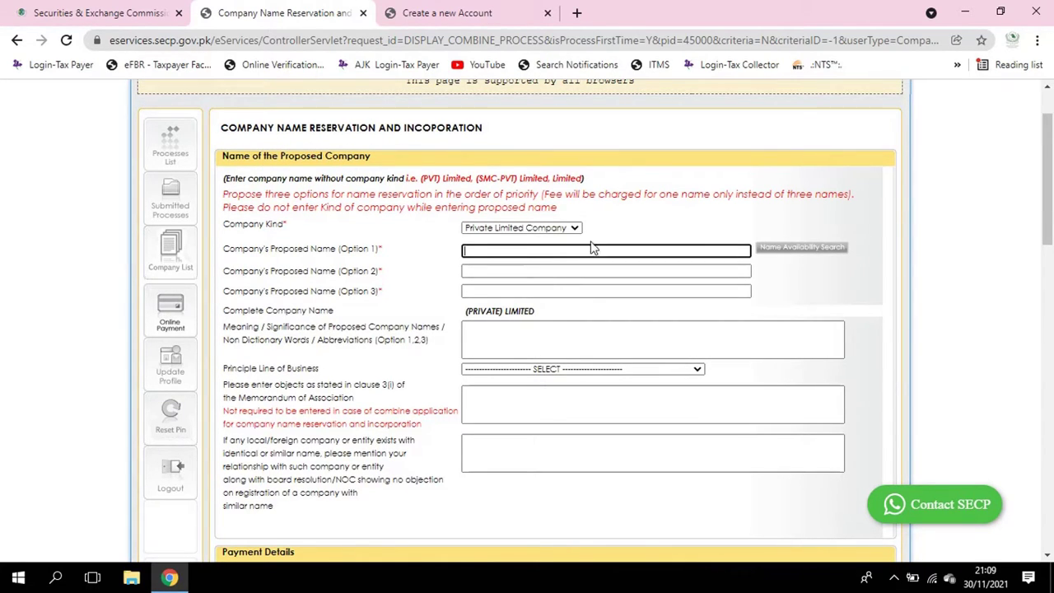
{"action": "scroll", "coordinate": [604, 239], "scroll_direction": "down", "scroll_amount": 1}
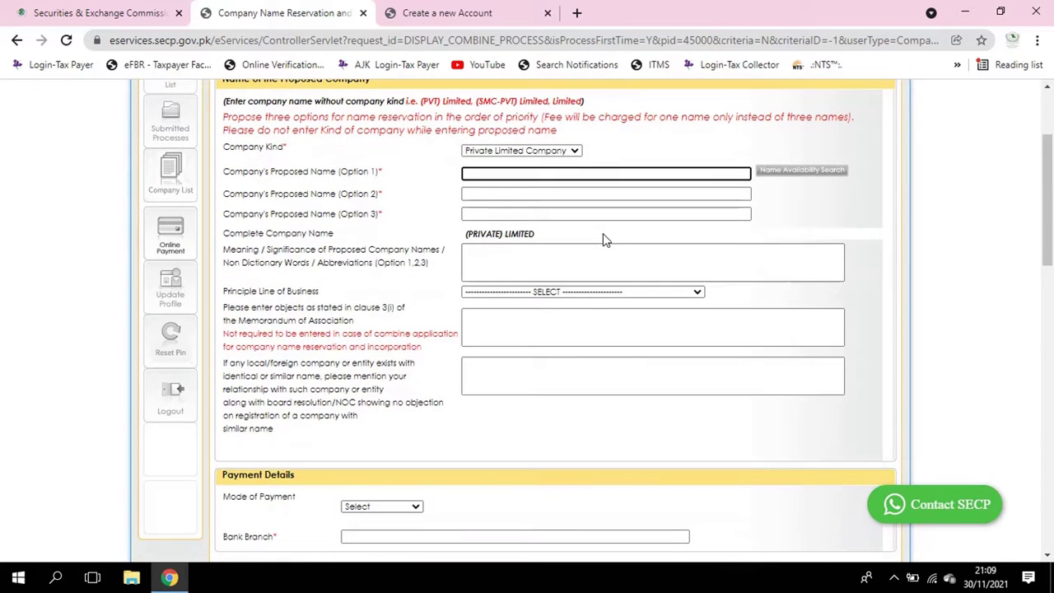
{"action": "scroll", "coordinate": [511, 210], "scroll_direction": "up", "scroll_amount": 2}
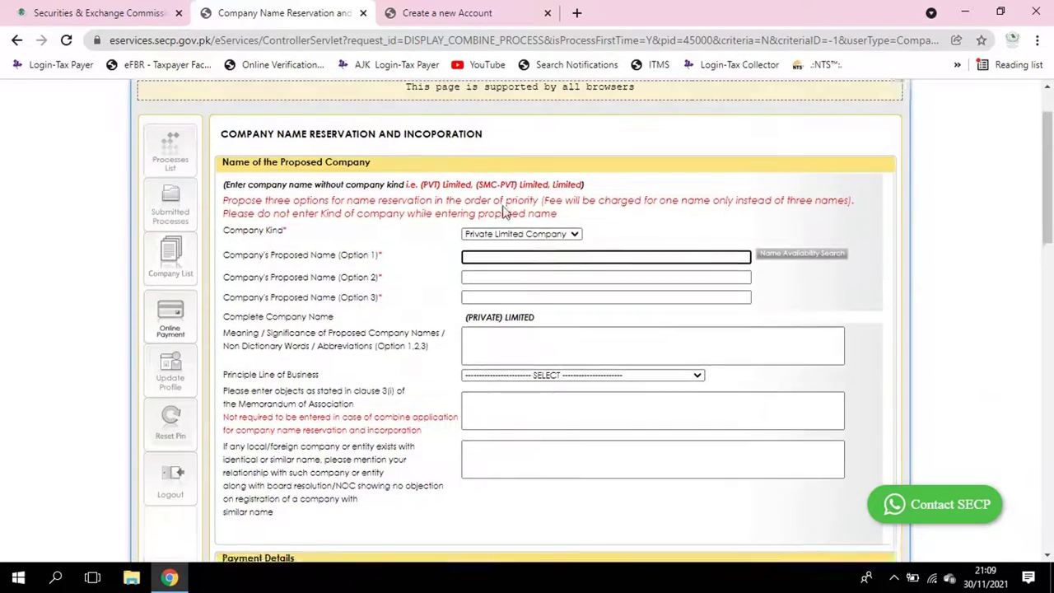
{"action": "scroll", "coordinate": [445, 284], "scroll_direction": "down", "scroll_amount": 1}
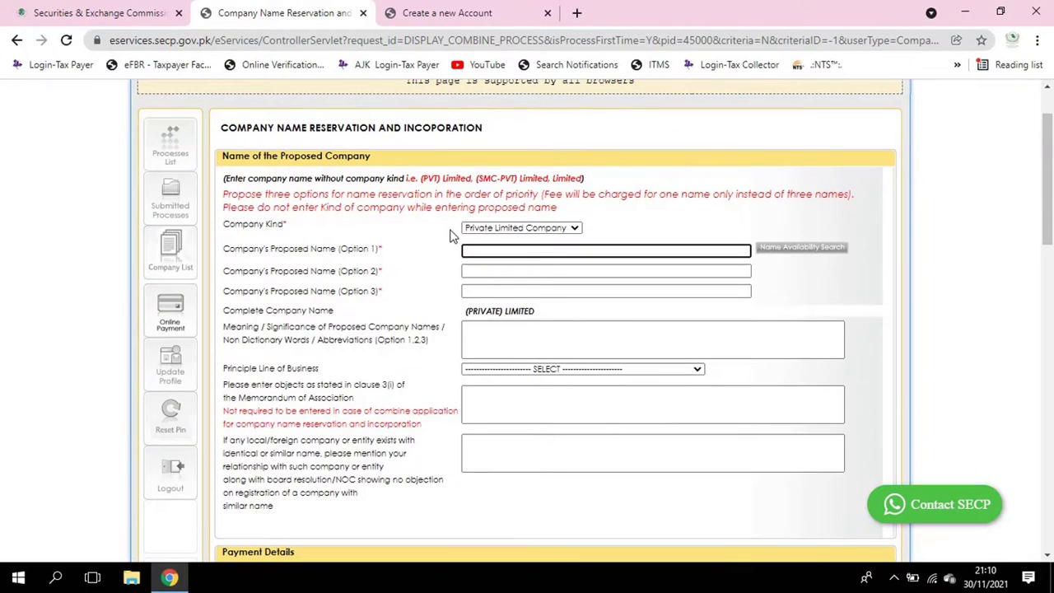
{"action": "left_click", "coordinate": [541, 231]}
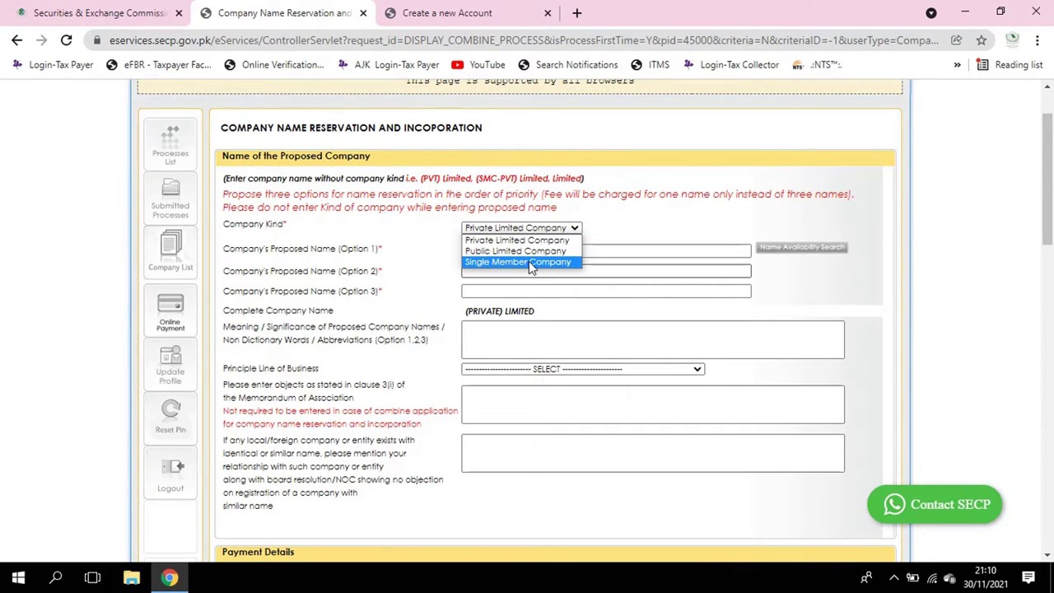
Choose Single Member Company as Company Kind and enter ABC as proposed name Option 1
{"action": "left_click", "coordinate": [529, 261]}
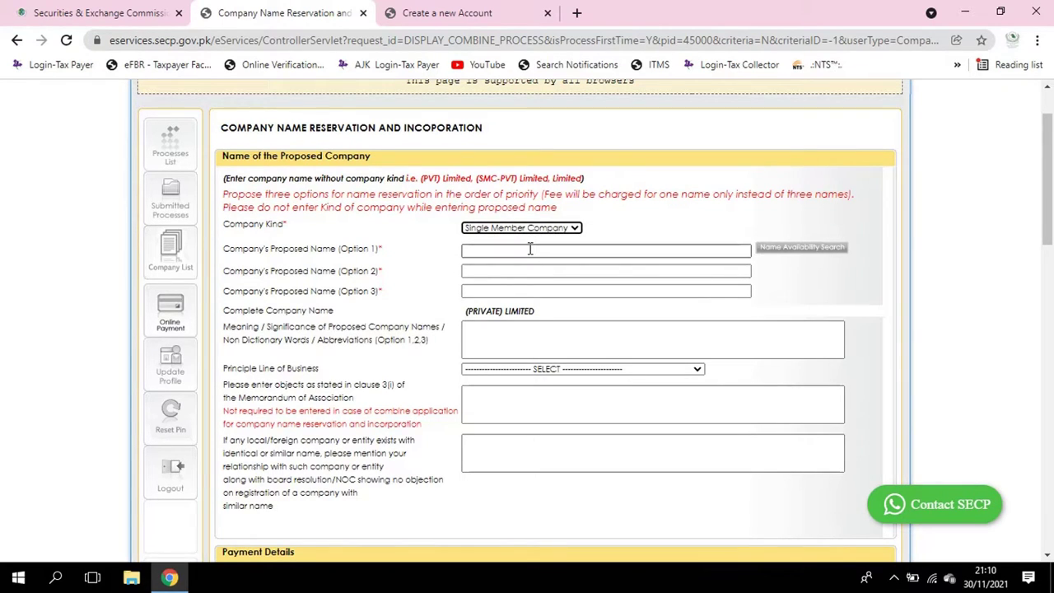
{"action": "left_click", "coordinate": [530, 249]}
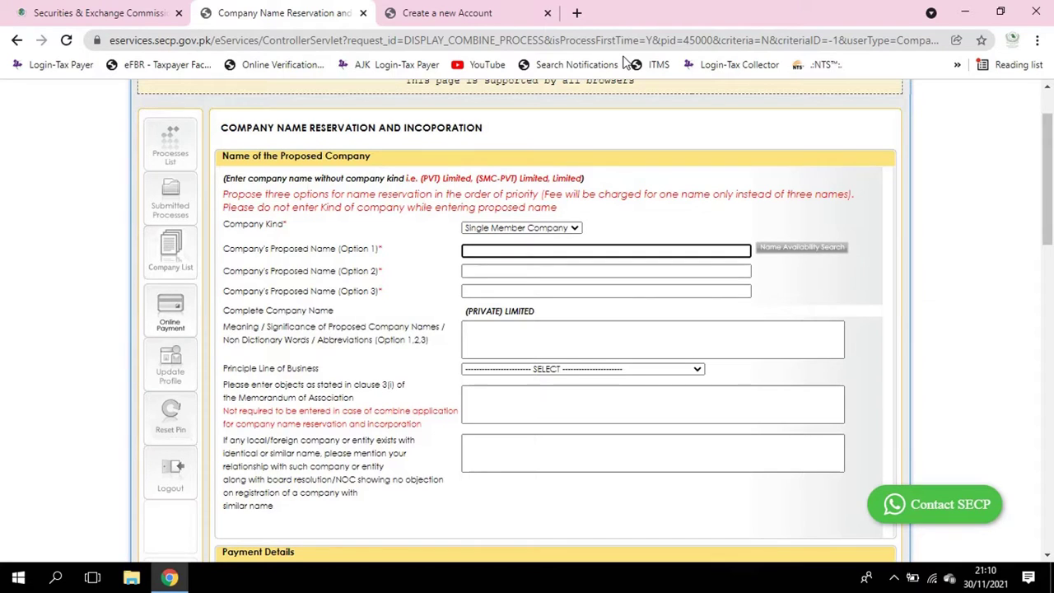
{"action": "type", "text": "ABC"}
Run a name availability search, then enter ABC1 and ABC2 as proposed names Options 2 and 3
{"action": "left_click", "coordinate": [795, 247]}
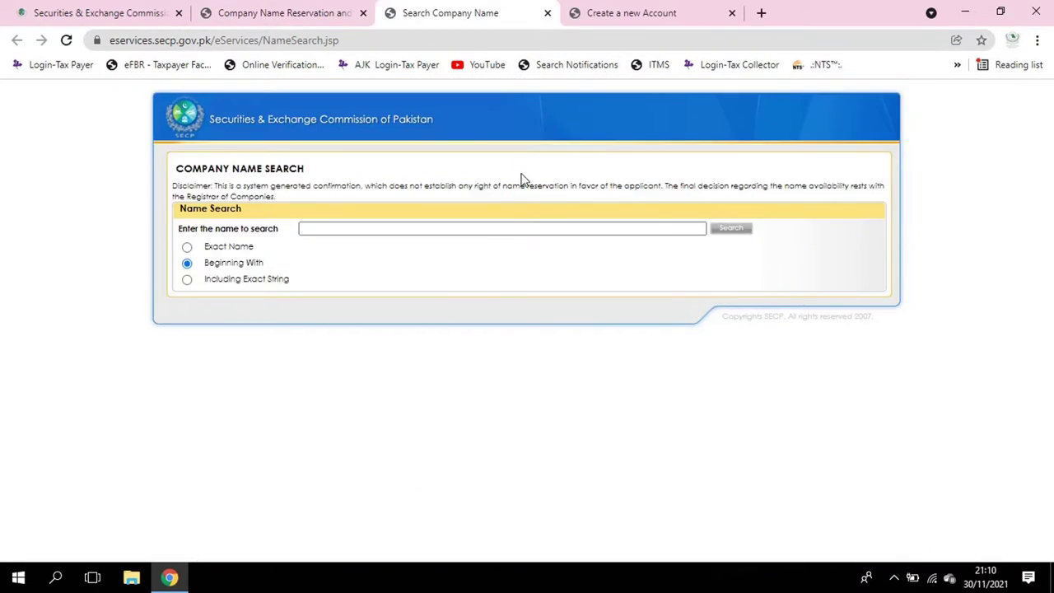
{"action": "left_click", "coordinate": [548, 12]}
{"action": "left_click", "coordinate": [545, 271]}
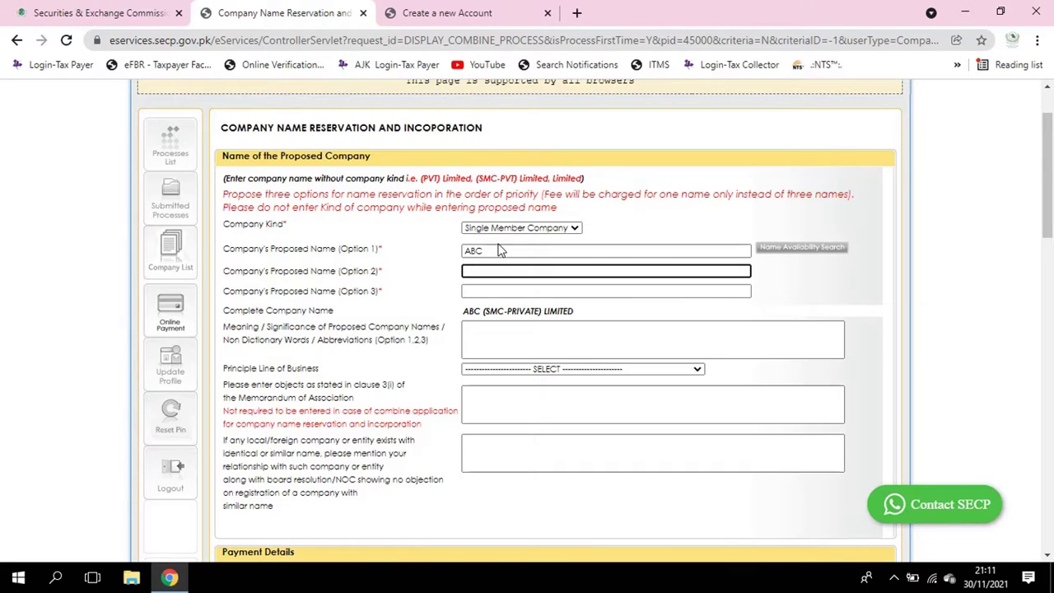
{"action": "type", "text": "ABC"}
{"action": "type", "text": "1"}
{"action": "key", "text": "Tab"}
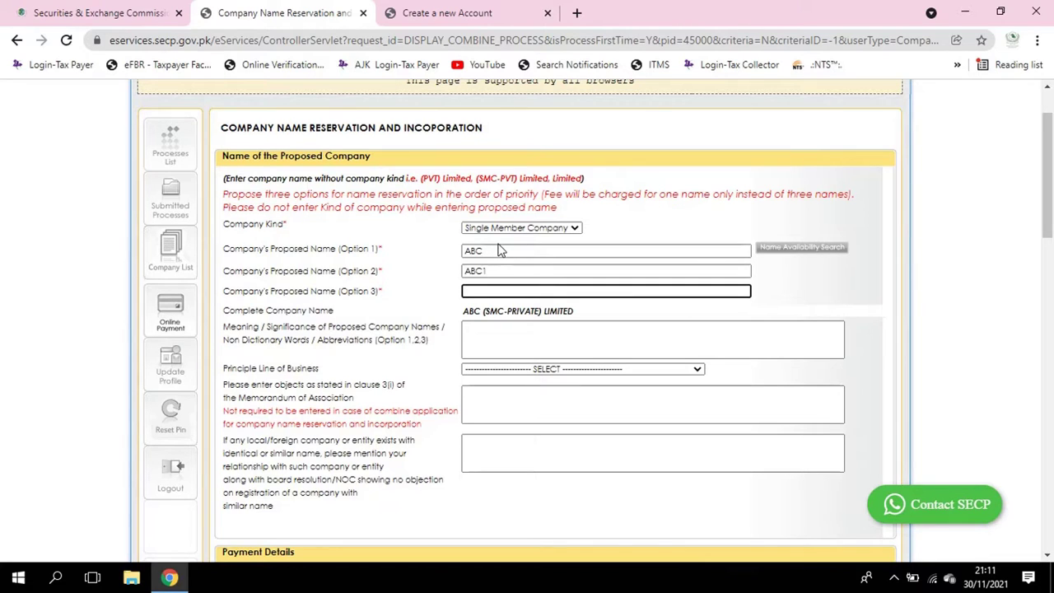
{"action": "type", "text": "ABC2"}
{"action": "left_click", "coordinate": [560, 333]}
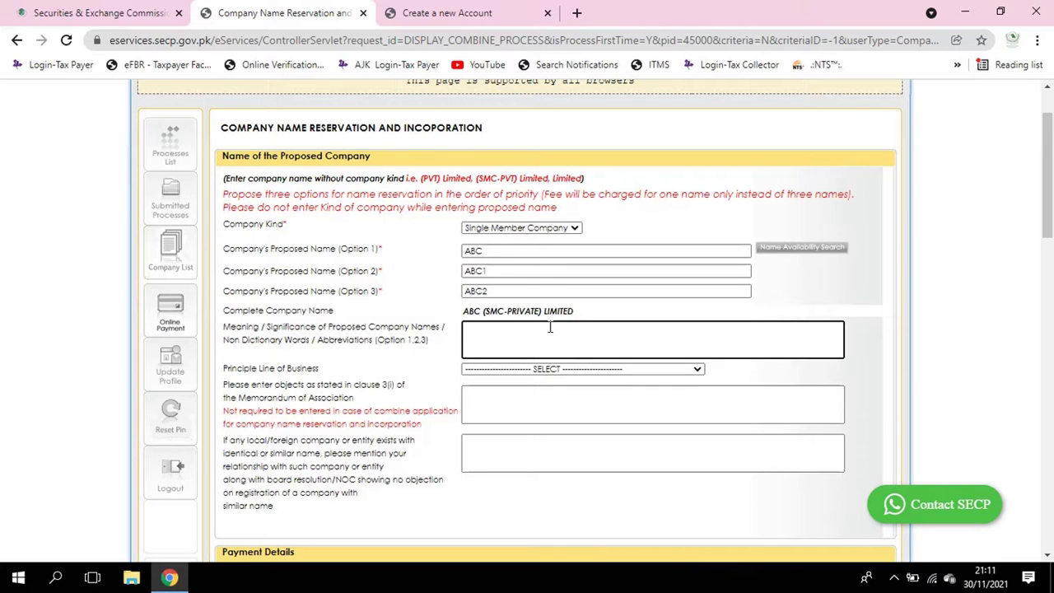
Replace the trial text in the Meaning/Significance box with NA
{"action": "scroll", "coordinate": [550, 327], "scroll_direction": "down", "scroll_amount": 1}
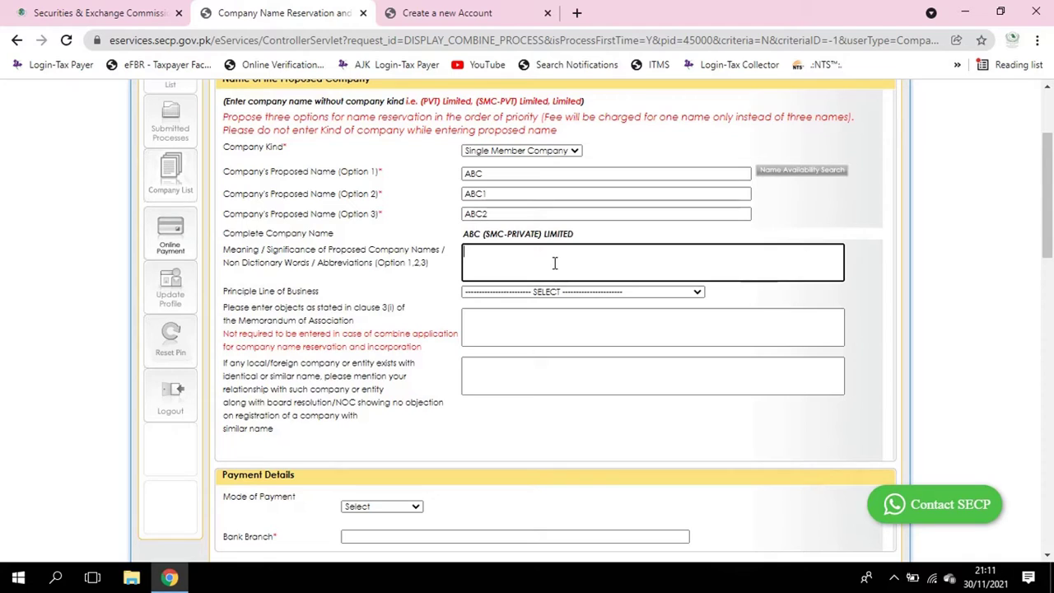
{"action": "type", "text": "All Busi"}
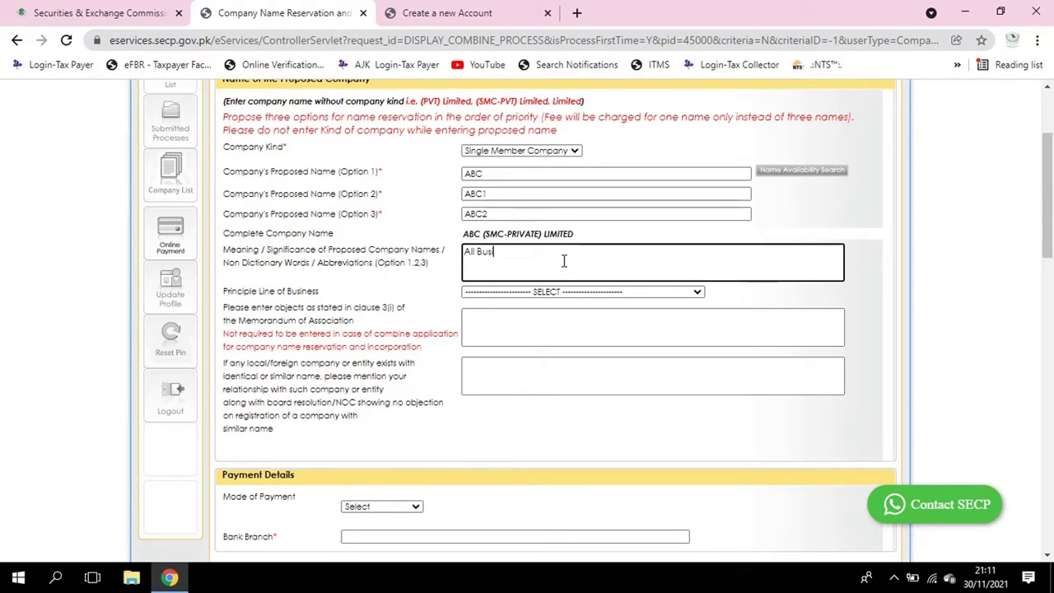
{"action": "type", "text": "ness Co."}
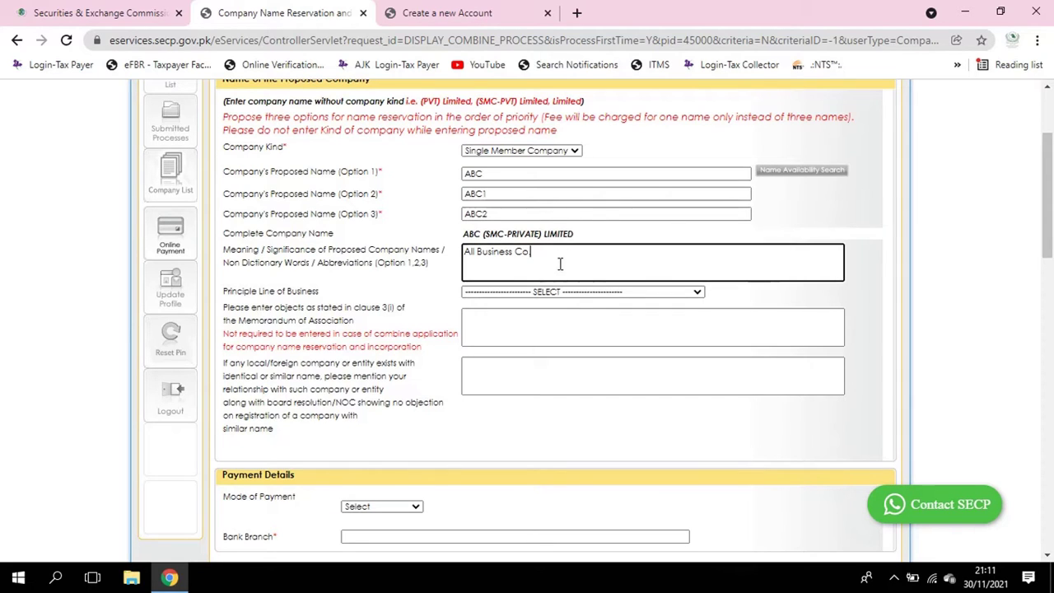
{"action": "left_click_drag", "start_coordinate": [550, 258], "coordinate": [451, 256]}
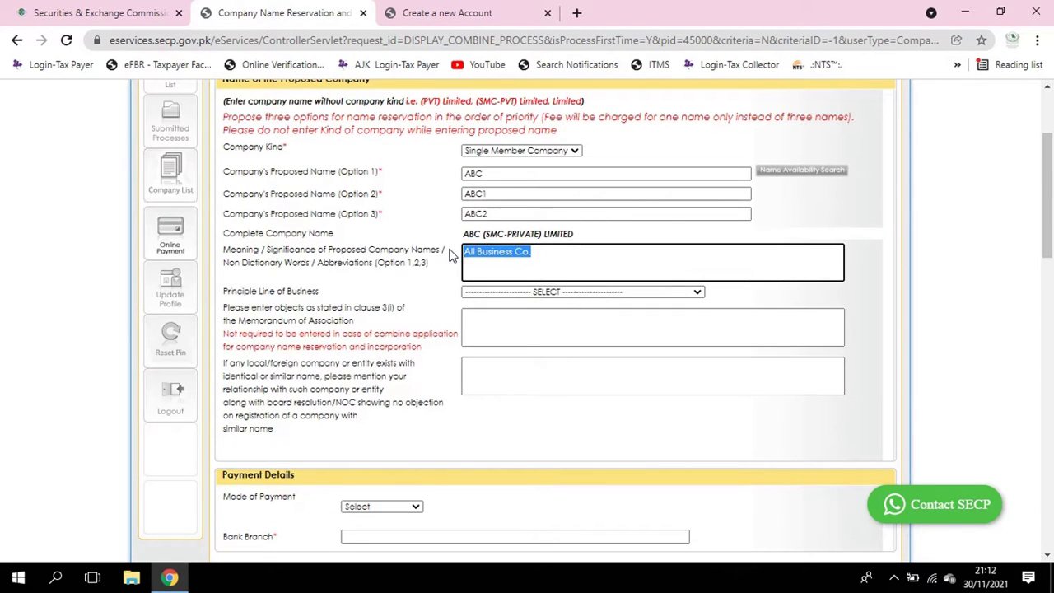
{"action": "type", "text": "NA"}
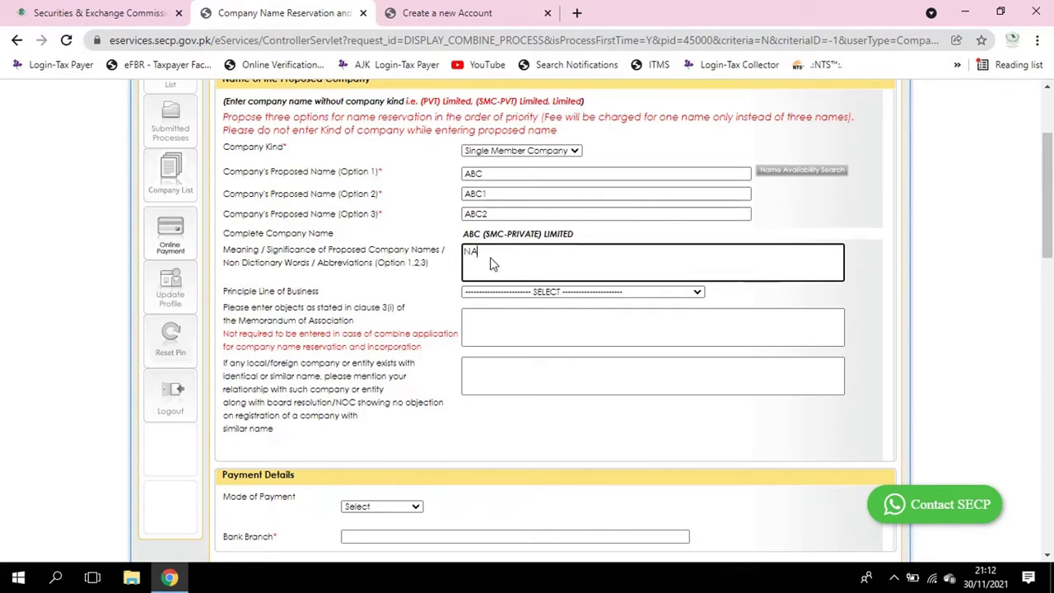
{"action": "left_click", "coordinate": [541, 294]}
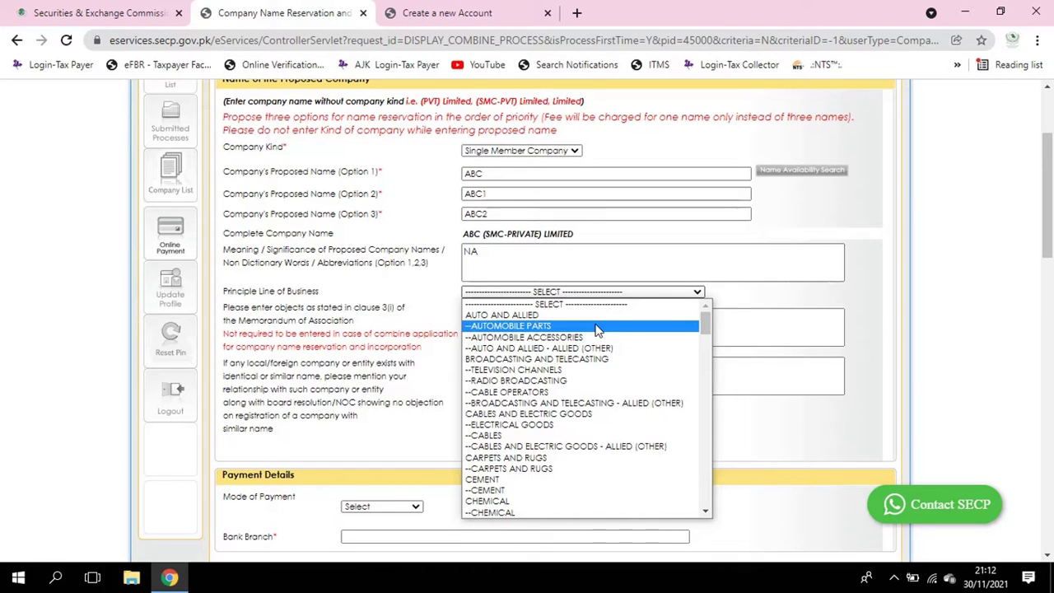
Set Principle Line of Business to REAL ESTATE MARKETING
{"action": "scroll", "coordinate": [597, 350], "scroll_direction": "down", "scroll_amount": 4}
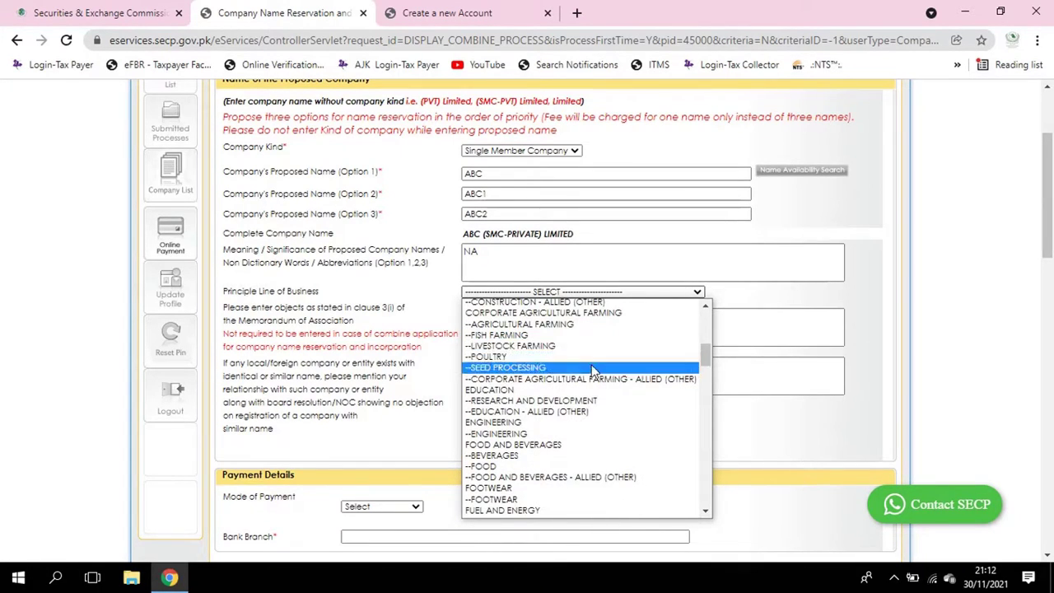
{"action": "scroll", "coordinate": [593, 375], "scroll_direction": "down", "scroll_amount": 4}
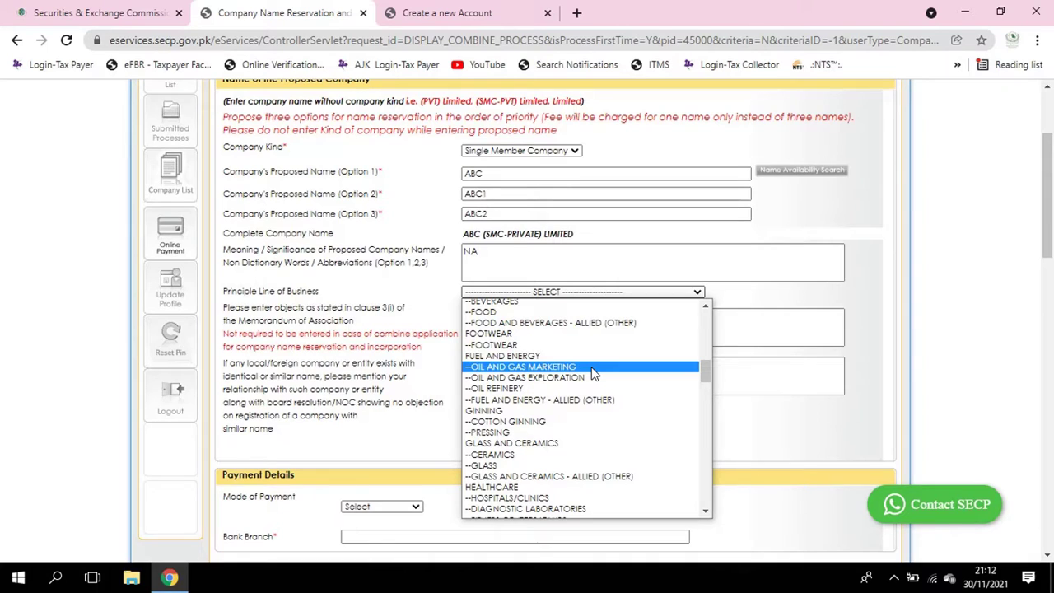
{"action": "scroll", "coordinate": [593, 366], "scroll_direction": "down", "scroll_amount": 5}
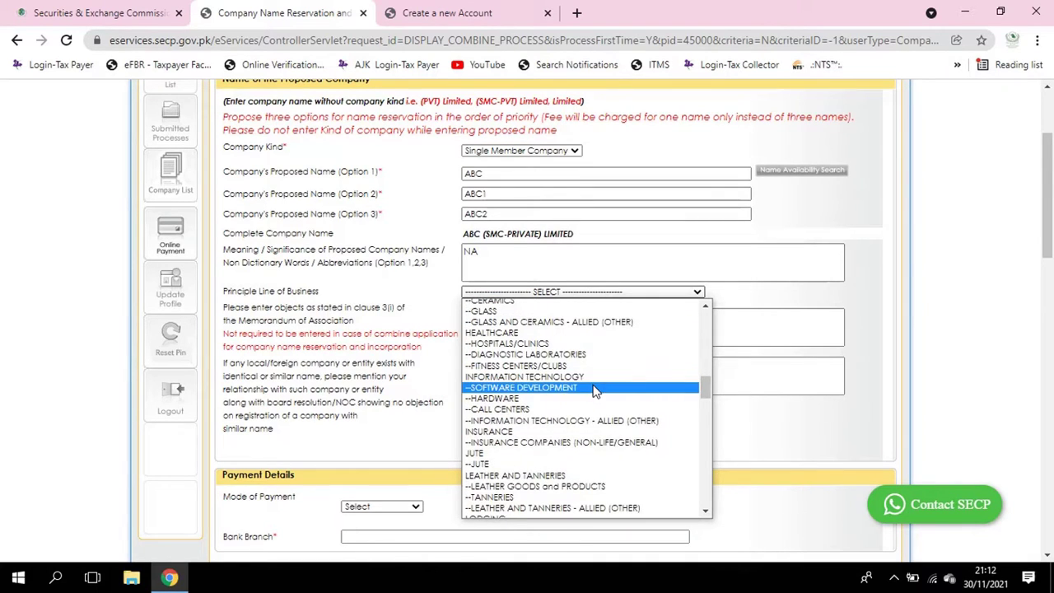
{"action": "scroll", "coordinate": [593, 374], "scroll_direction": "down", "scroll_amount": 5}
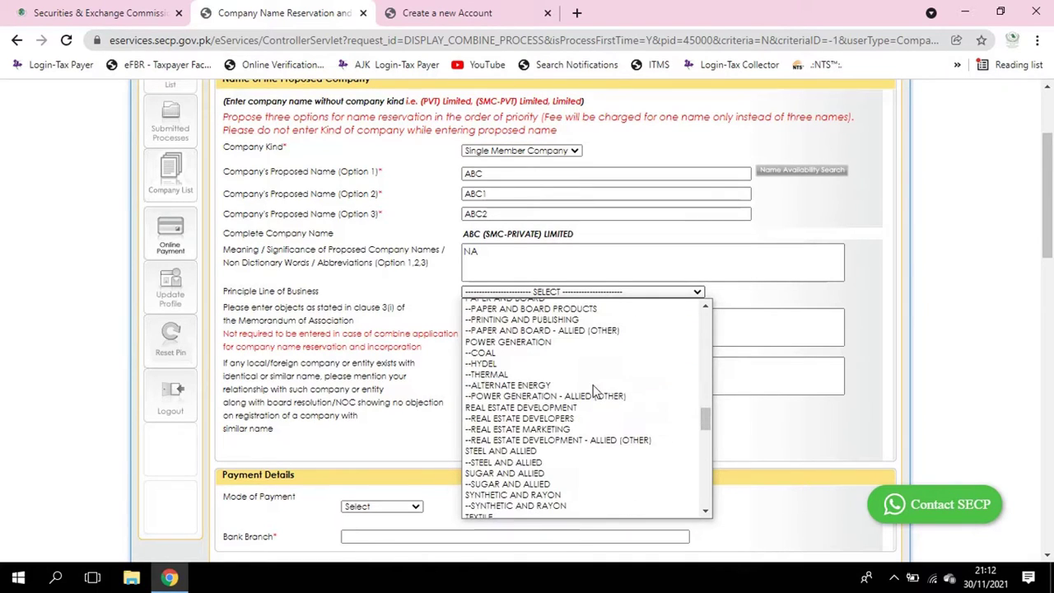
{"action": "left_click", "coordinate": [566, 429]}
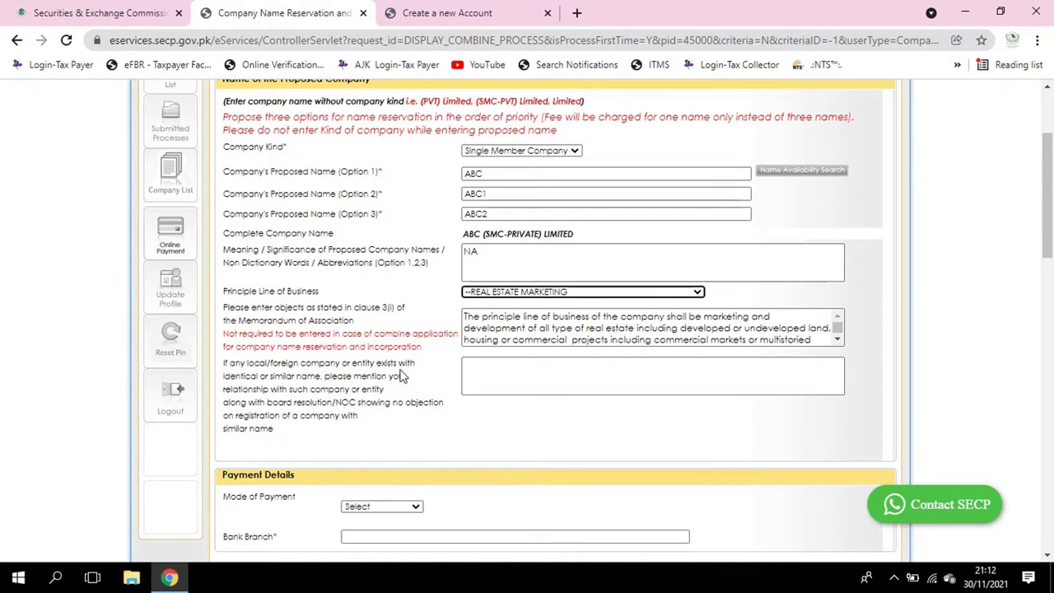
Enter NA for companies with identical or similar names
{"action": "left_click", "coordinate": [519, 378]}
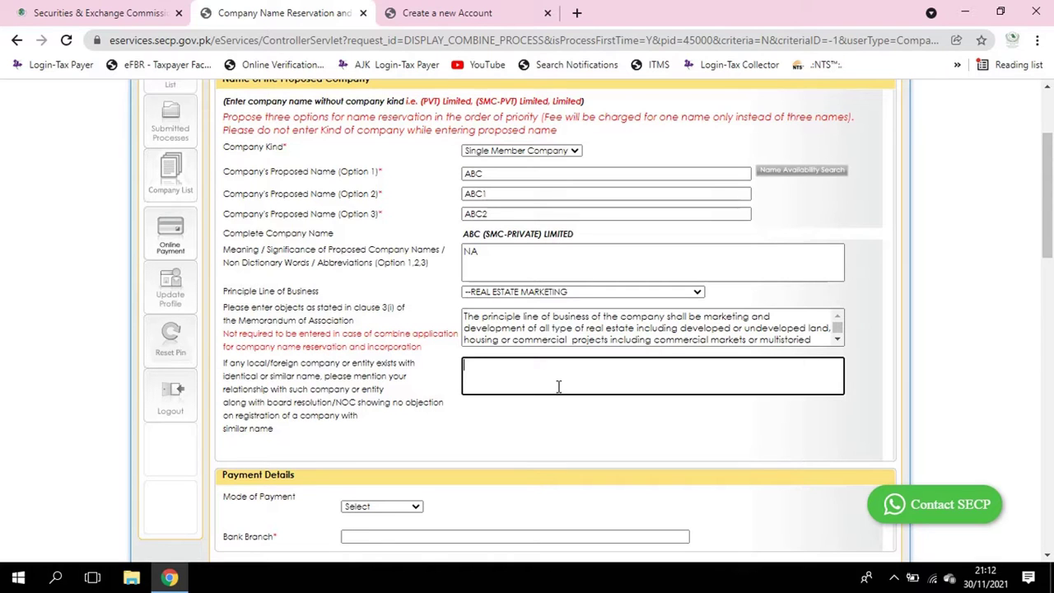
{"action": "key", "text": "ctrl+n"}
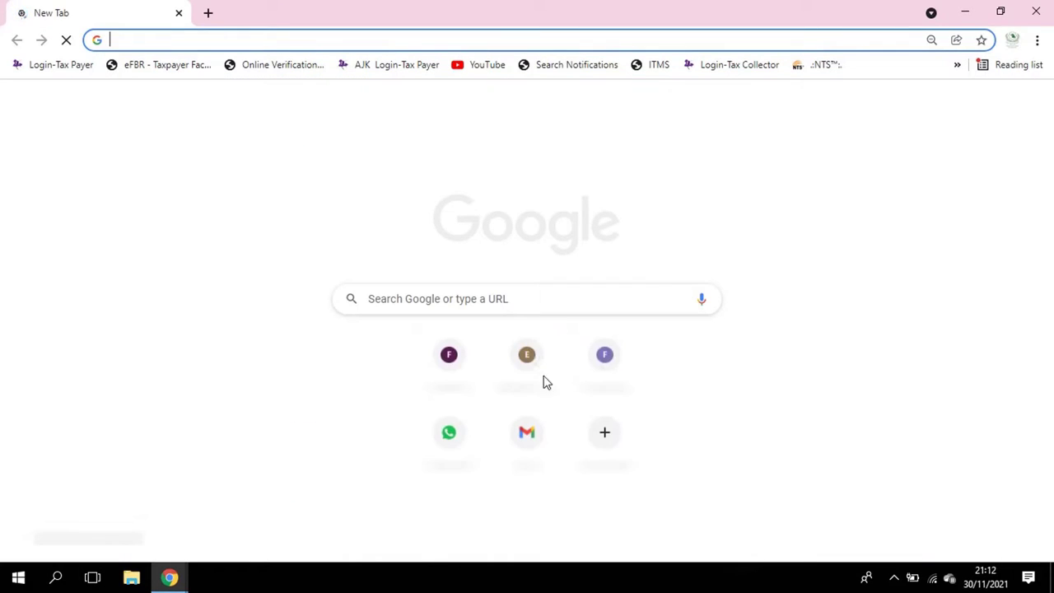
{"action": "left_click", "coordinate": [1036, 11]}
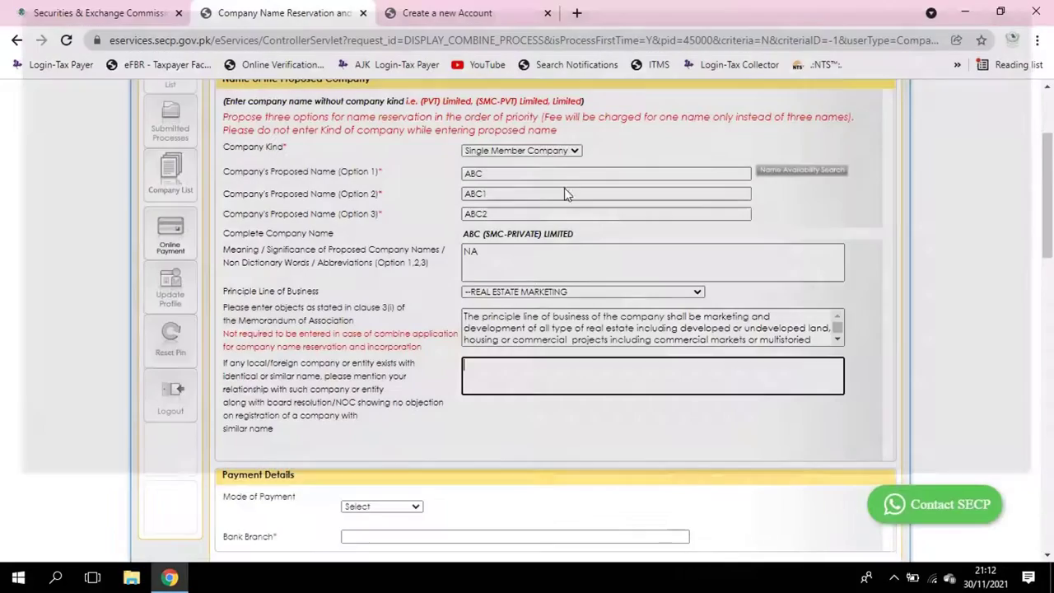
{"action": "type", "text": "NA"}
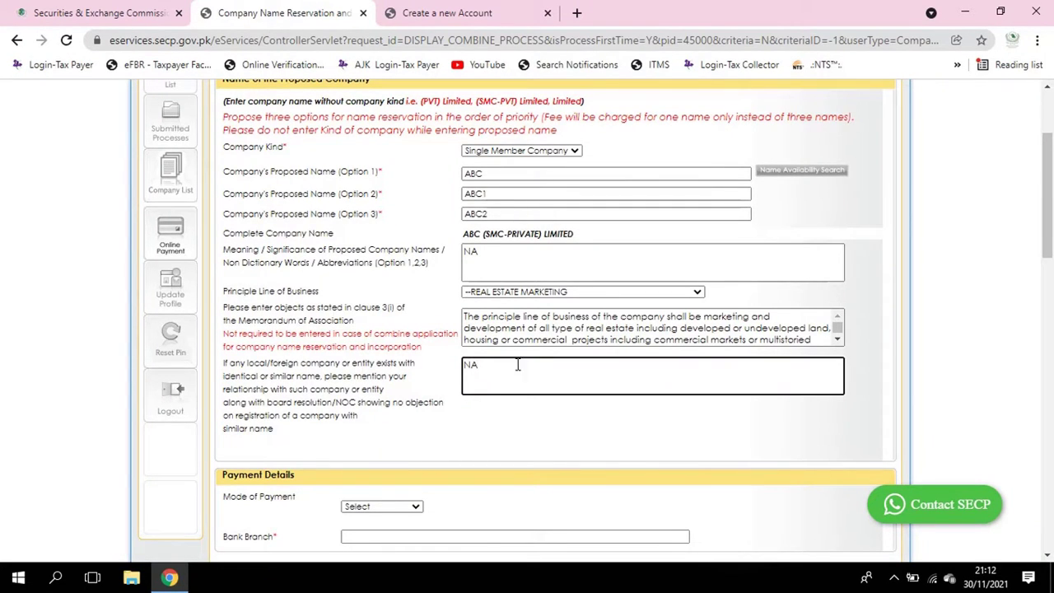
{"action": "scroll", "coordinate": [494, 354], "scroll_direction": "down", "scroll_amount": 3}
Choose ADC/ePayment as the mode of payment from the payment list
{"action": "left_click", "coordinate": [490, 241]}
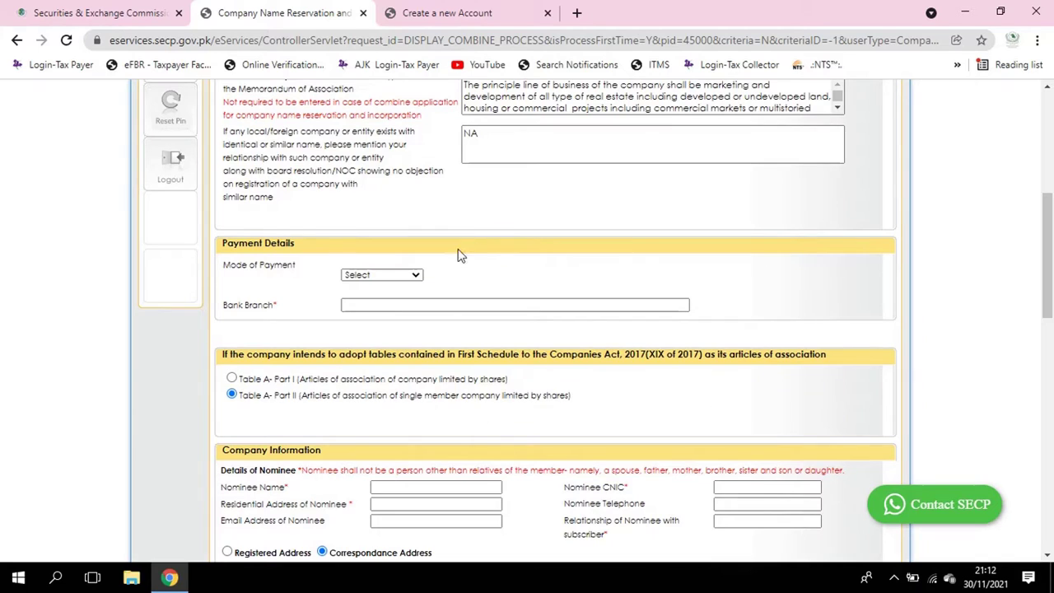
{"action": "left_click", "coordinate": [411, 276]}
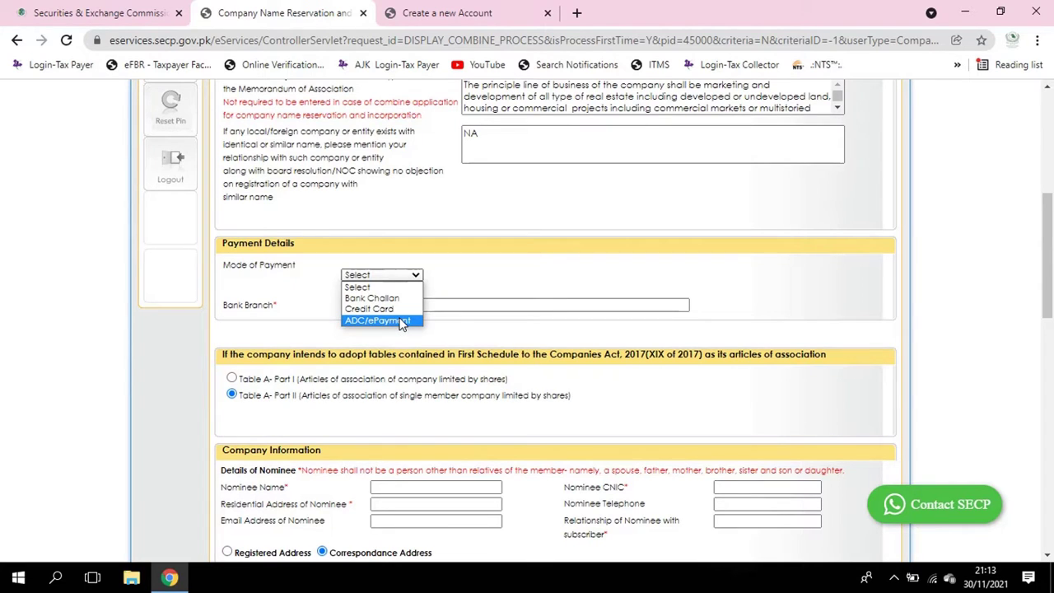
{"action": "left_click", "coordinate": [402, 321]}
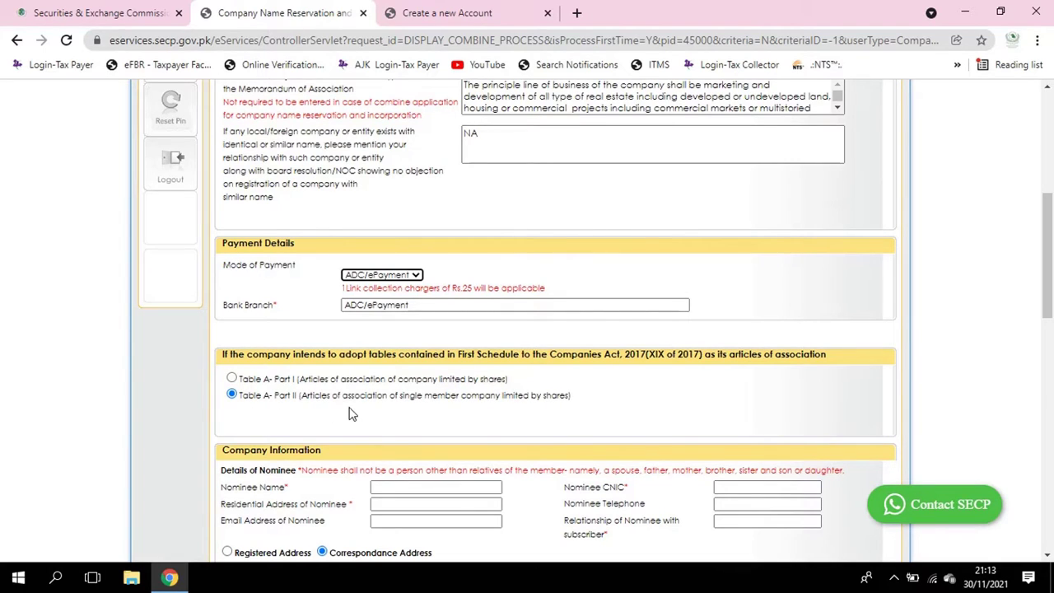
Keep Table A Part II articles and enter the nominee's name, CNIC and residential address Islamabad
{"action": "left_click", "coordinate": [232, 380]}
{"action": "scroll", "coordinate": [240, 403], "scroll_direction": "down", "scroll_amount": 3}
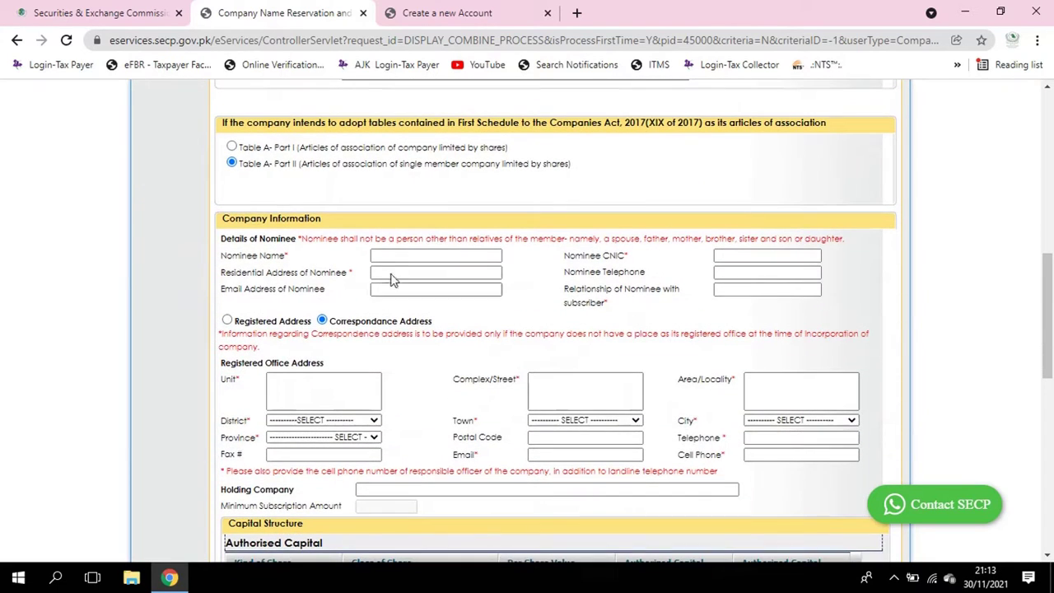
{"action": "left_click", "coordinate": [452, 252]}
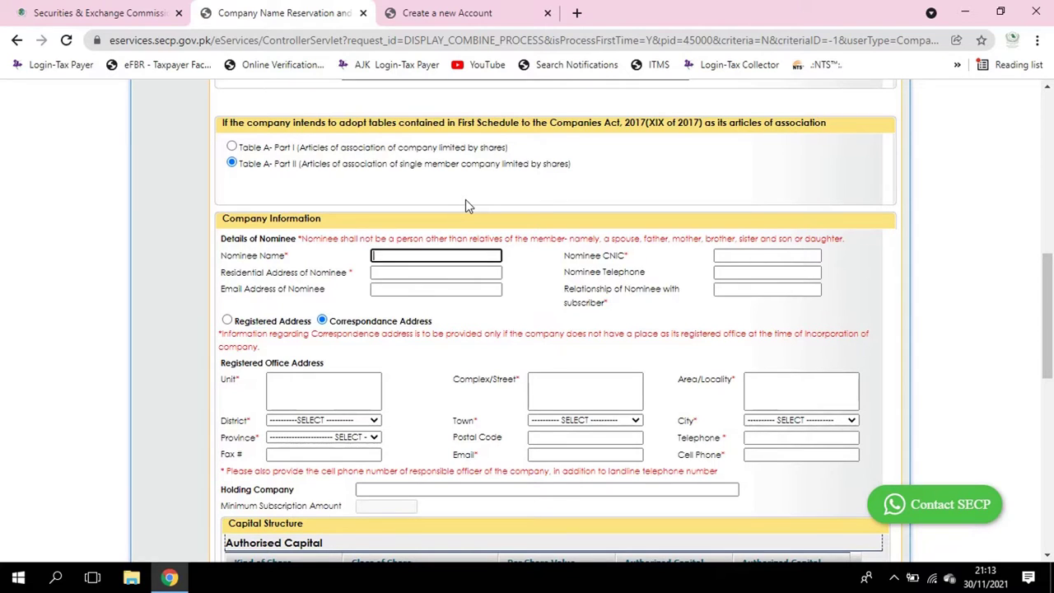
{"action": "type", "text": "XYZ"}
{"action": "left_click", "coordinate": [771, 254]}
{"action": "type", "text": "1111111111111"}
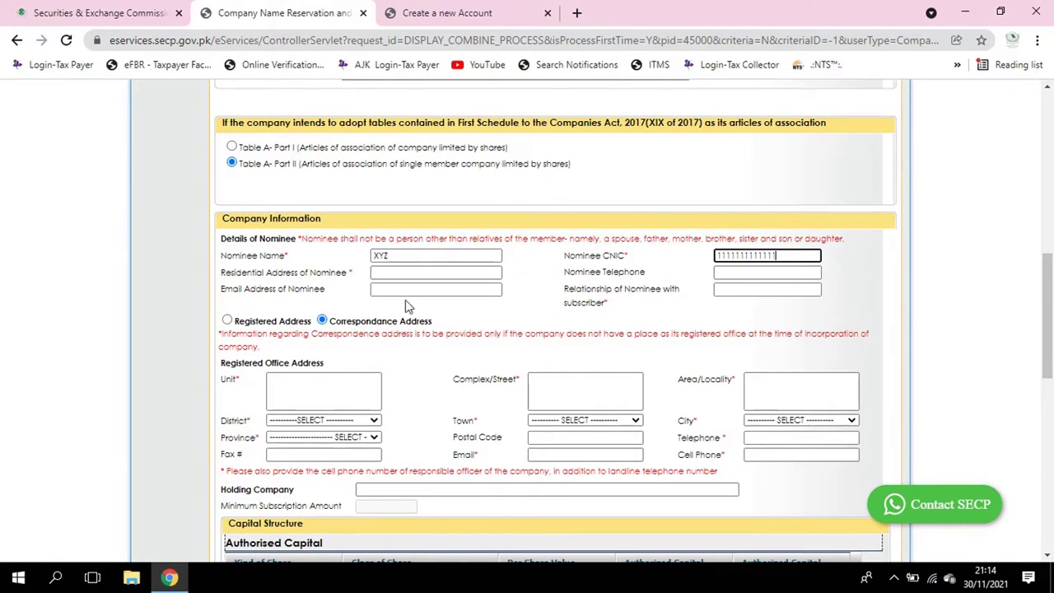
{"action": "left_click", "coordinate": [412, 272]}
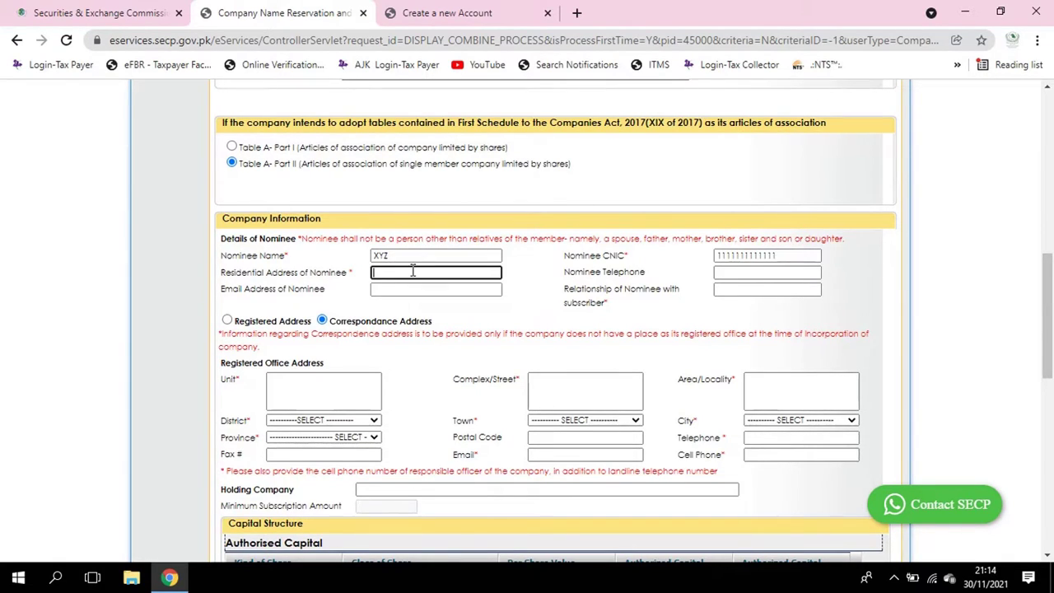
{"action": "type", "text": "Islamabad"}
{"action": "key", "text": "BackSpace"}
{"action": "key", "text": "BackSpace"}
{"action": "key", "text": "BackSpace"}
{"action": "key", "text": "BackSpace"}
{"action": "key", "text": "BackSpace"}
{"action": "type", "text": "lamabad"}
Leave the nominee telephone, e-mail and relationship empty, keeping Correspondance Address selected
{"action": "key", "text": "Tab"}
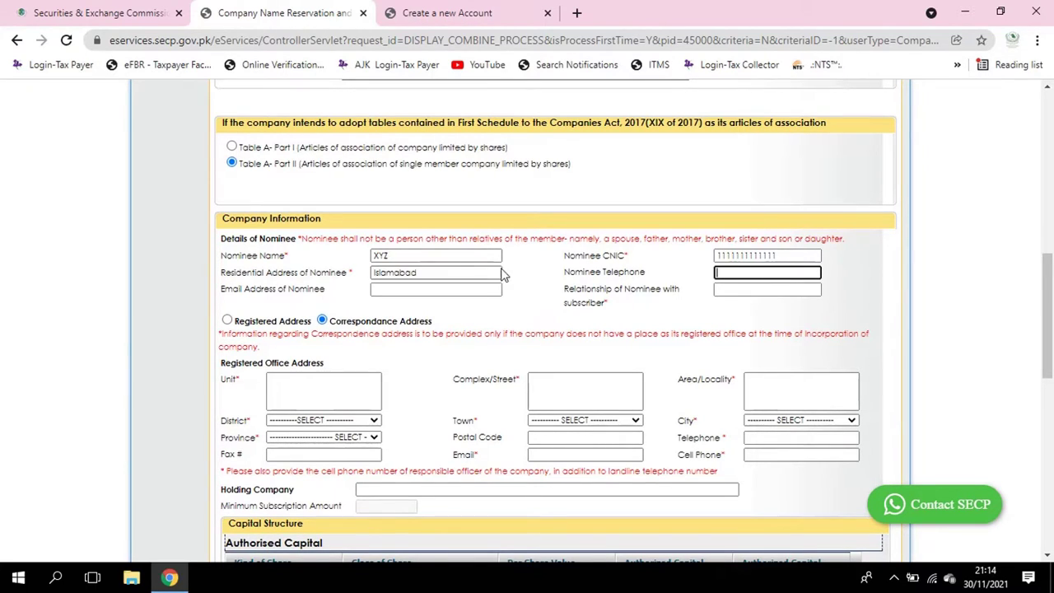
{"action": "left_click", "coordinate": [384, 290]}
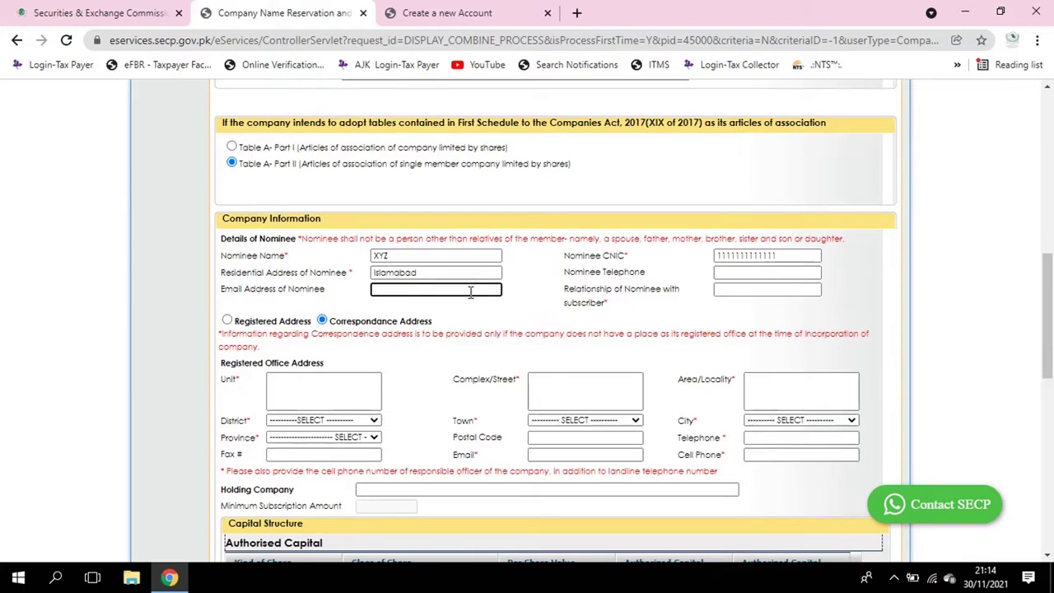
{"action": "left_click", "coordinate": [728, 290]}
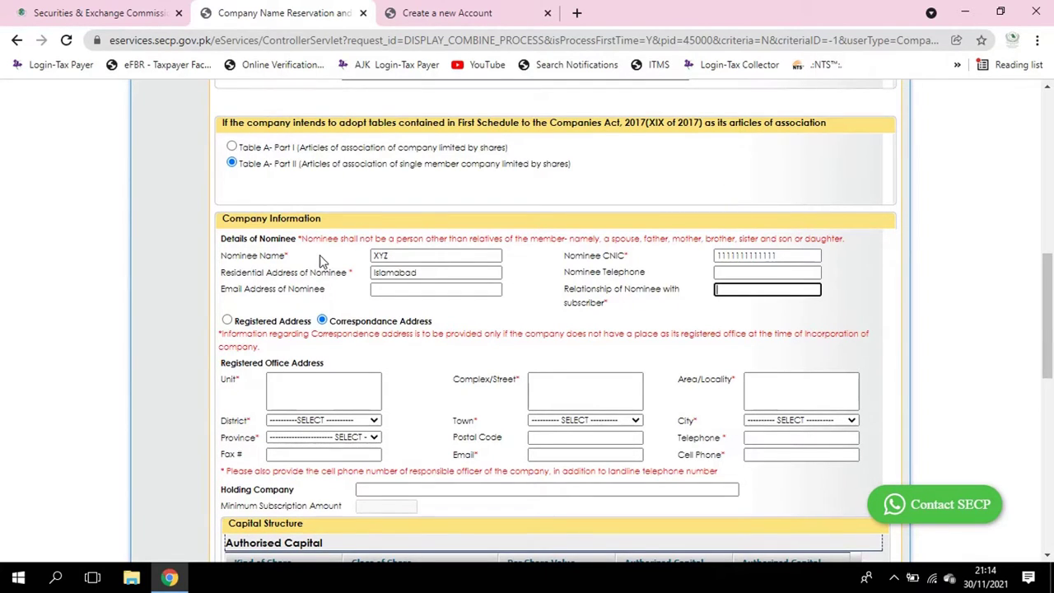
{"action": "left_click_drag", "start_coordinate": [354, 270], "coordinate": [349, 271]}
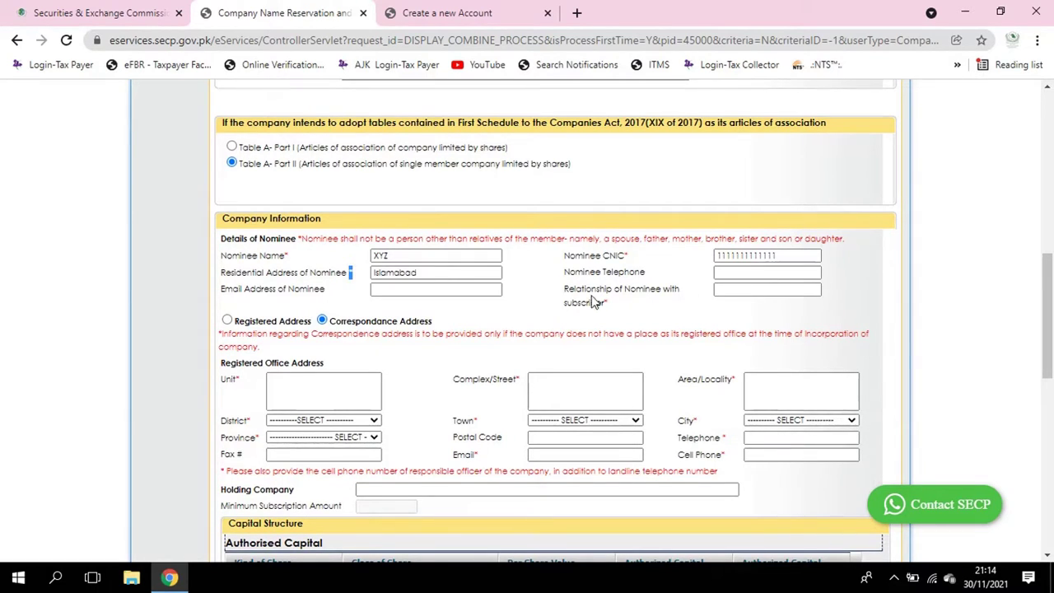
{"action": "left_click_drag", "start_coordinate": [614, 294], "coordinate": [619, 298]}
{"action": "left_click", "coordinate": [616, 301]}
{"action": "left_click_drag", "start_coordinate": [349, 273], "coordinate": [345, 278]}
{"action": "left_click", "coordinate": [748, 276]}
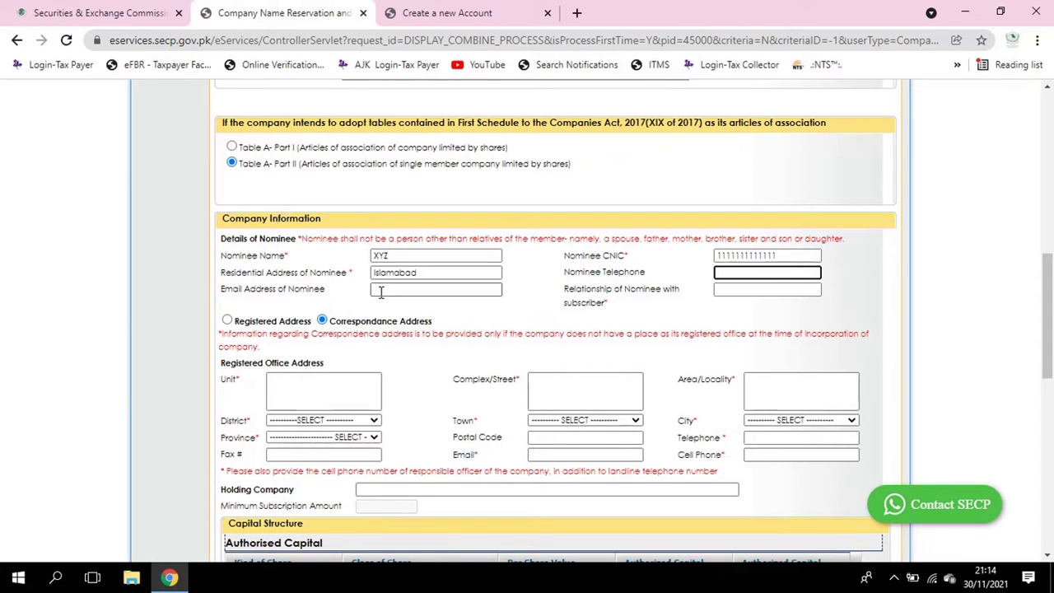
{"action": "left_click", "coordinate": [476, 284]}
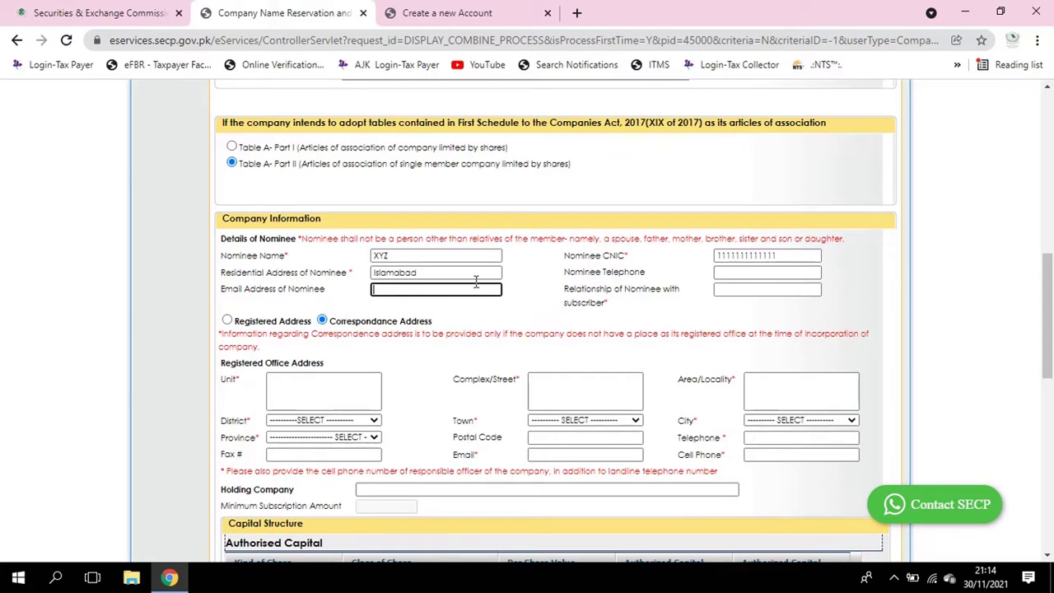
{"action": "left_click", "coordinate": [738, 288]}
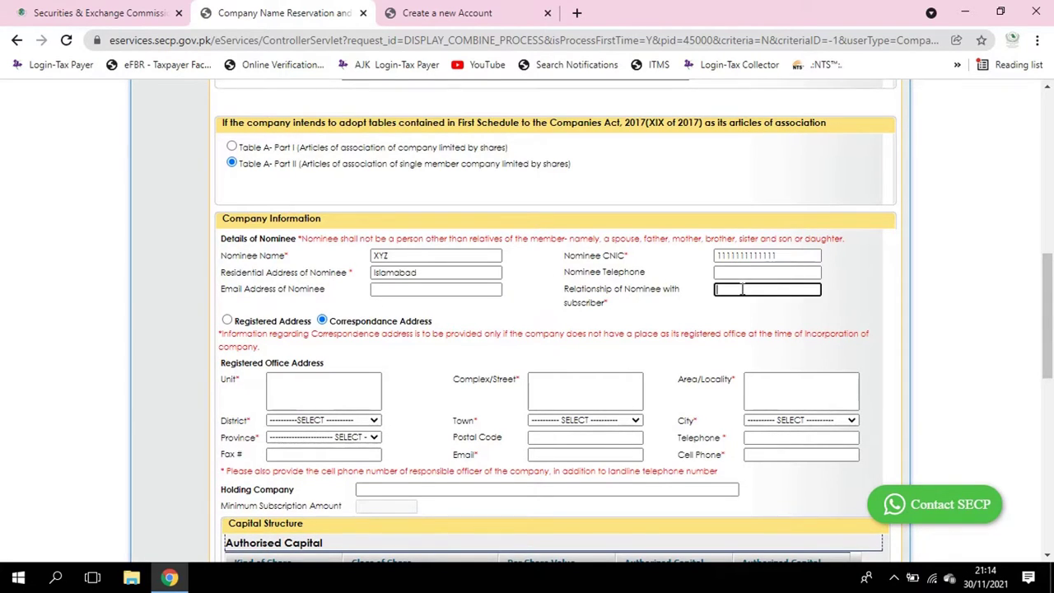
{"action": "type", "text": "Father"}
{"action": "key", "text": "BackSpace"}
{"action": "key", "text": "BackSpace"}
{"action": "key", "text": "BackSpace"}
{"action": "left_click", "coordinate": [227, 321]}
{"action": "left_click", "coordinate": [322, 321]}
Enter office unit 'Office No1-2', street 'Street No.2' and locality F-10
{"action": "left_click", "coordinate": [321, 390]}
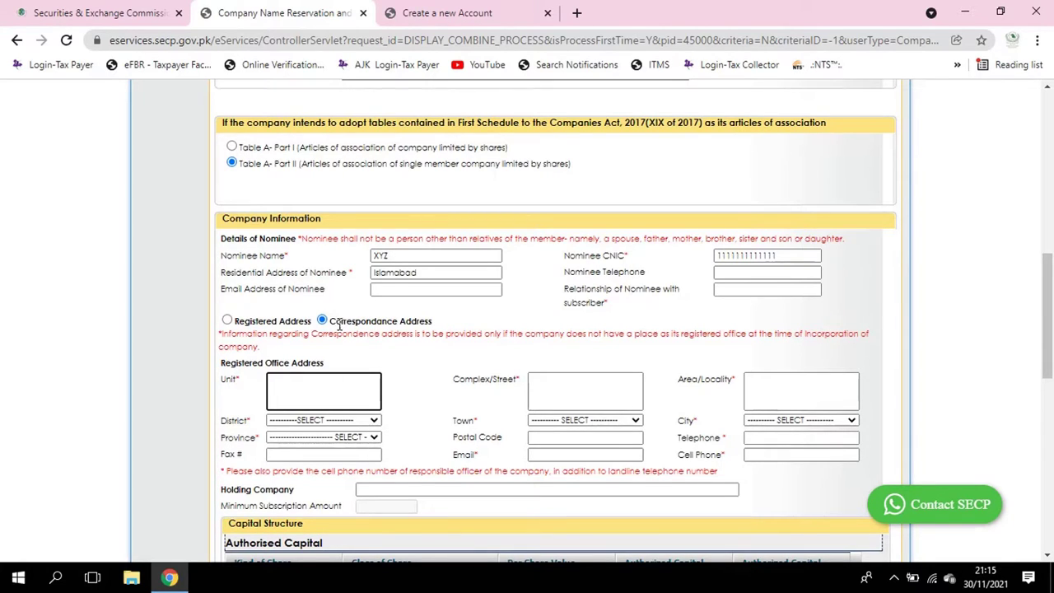
{"action": "scroll", "coordinate": [296, 359], "scroll_direction": "down", "scroll_amount": 2}
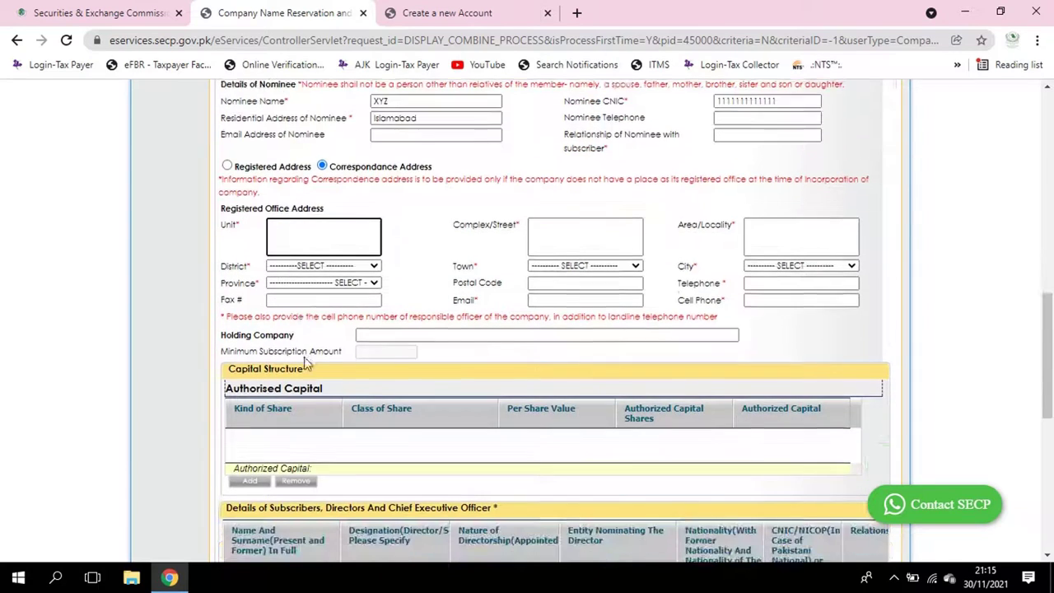
{"action": "scroll", "coordinate": [348, 270], "scroll_direction": "up", "scroll_amount": 2}
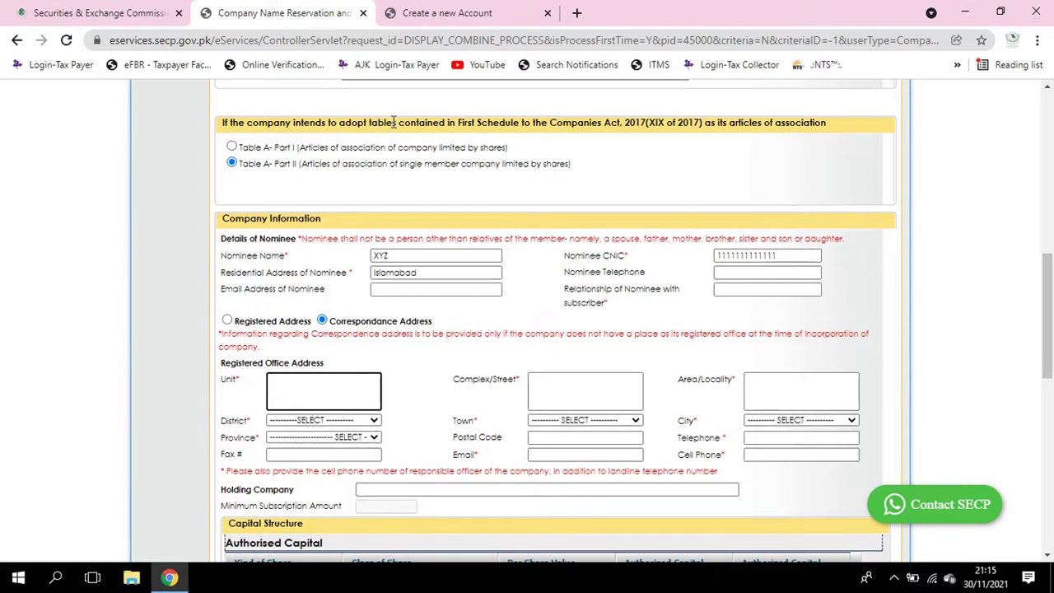
{"action": "type", "text": "Office No"}
{"action": "type", "text": "."}
{"action": "type", "text": "."}
{"action": "key", "text": "BackSpace"}
{"action": "key", "text": "BackSpace"}
{"action": "type", "text": "1"}
{"action": "type", "text": " 2"}
{"action": "key", "text": "Tab"}
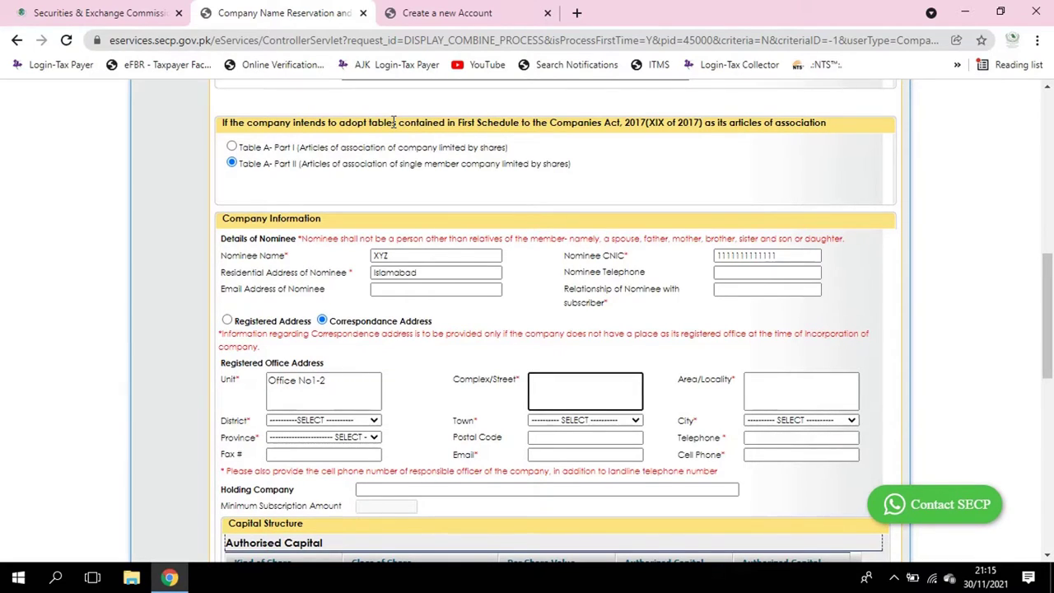
{"action": "type", "text": "Street No.2"}
{"action": "key", "text": "Tab"}
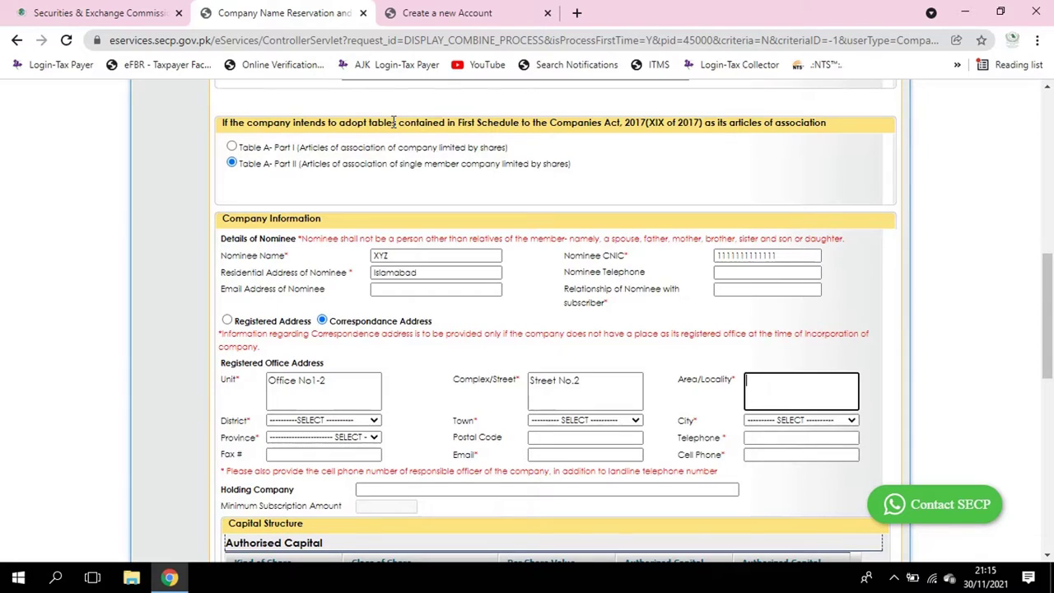
{"action": "type", "text": "F-10"}
Choose district ISLAMABAD, town Islamabad Rural, city Islamabad and province Islamabad Capital Territory
{"action": "key", "text": "Tab"}
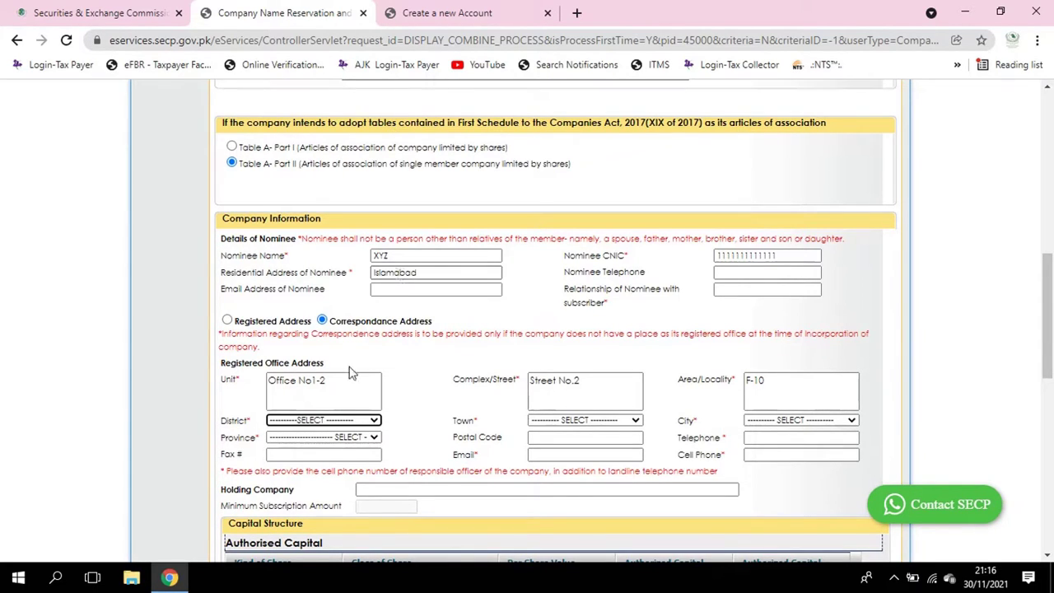
{"action": "left_click", "coordinate": [350, 420]}
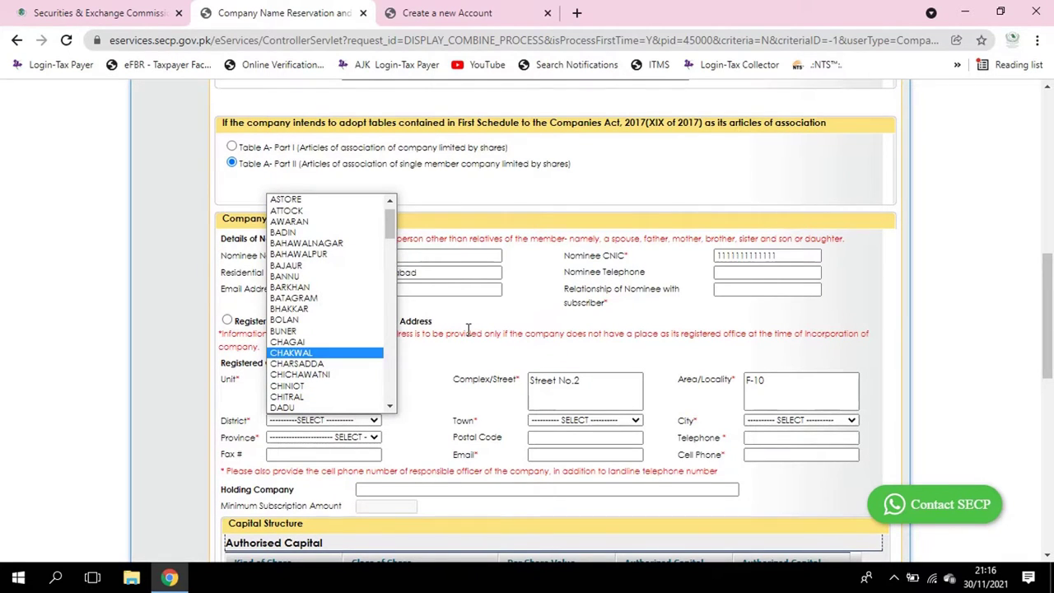
{"action": "key", "text": "i"}
{"action": "key", "text": "Return"}
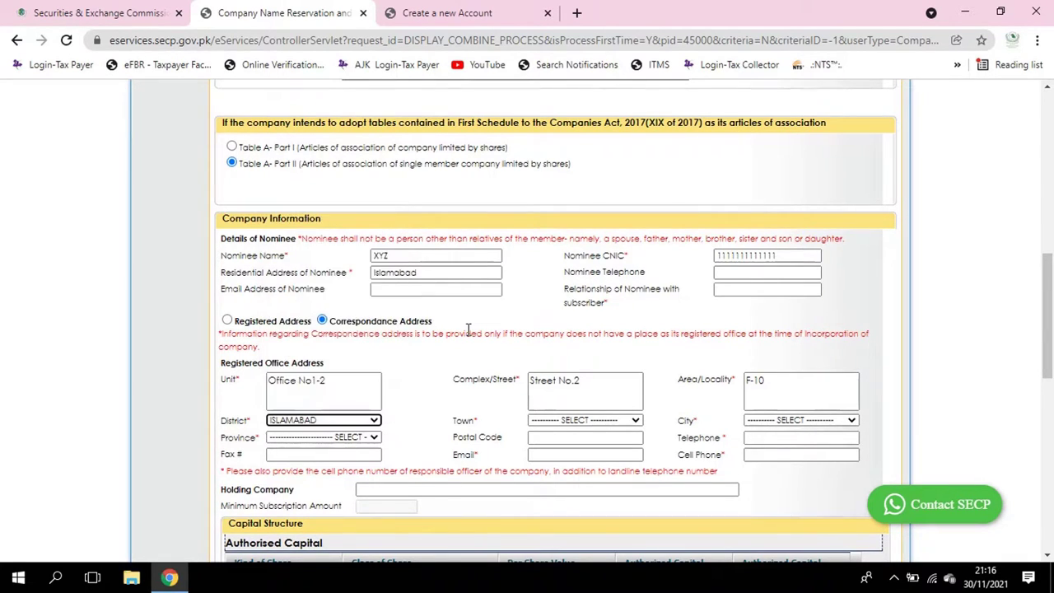
{"action": "key", "text": "Tab"}
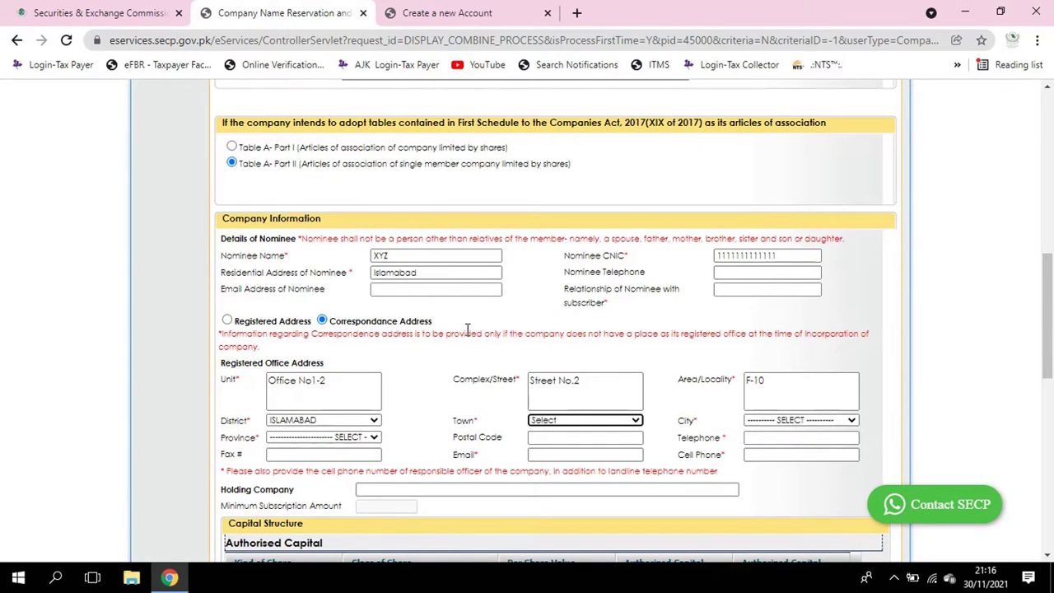
{"action": "key", "text": "Down"}
{"action": "key", "text": "Down"}
{"action": "key", "text": "Tab"}
{"action": "key", "text": "Down"}
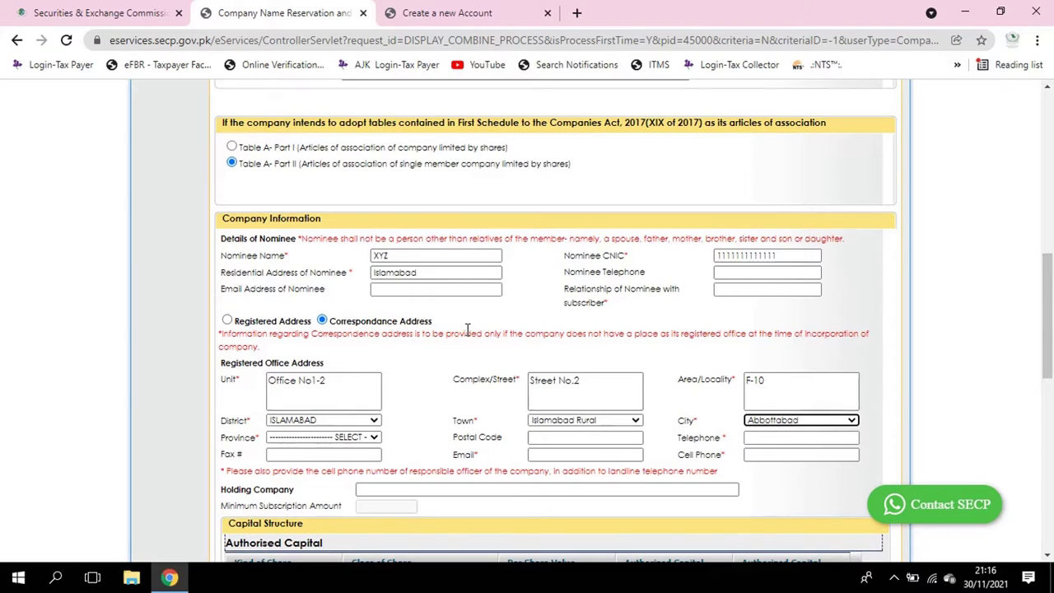
{"action": "key", "text": "i"}
{"action": "key", "text": "Tab"}
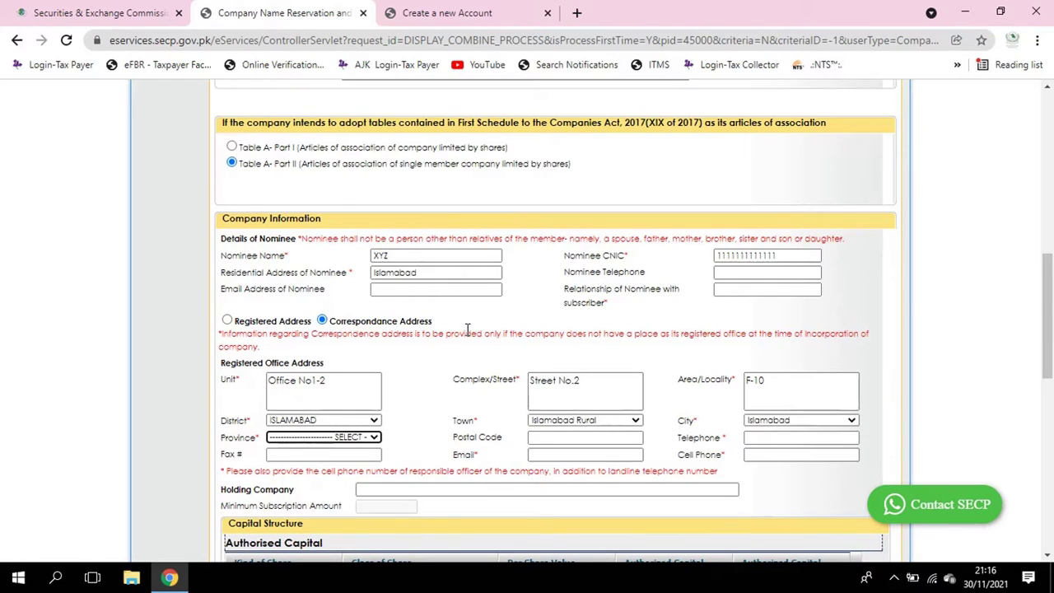
{"action": "key", "text": "f"}
{"action": "left_click", "coordinate": [322, 438]}
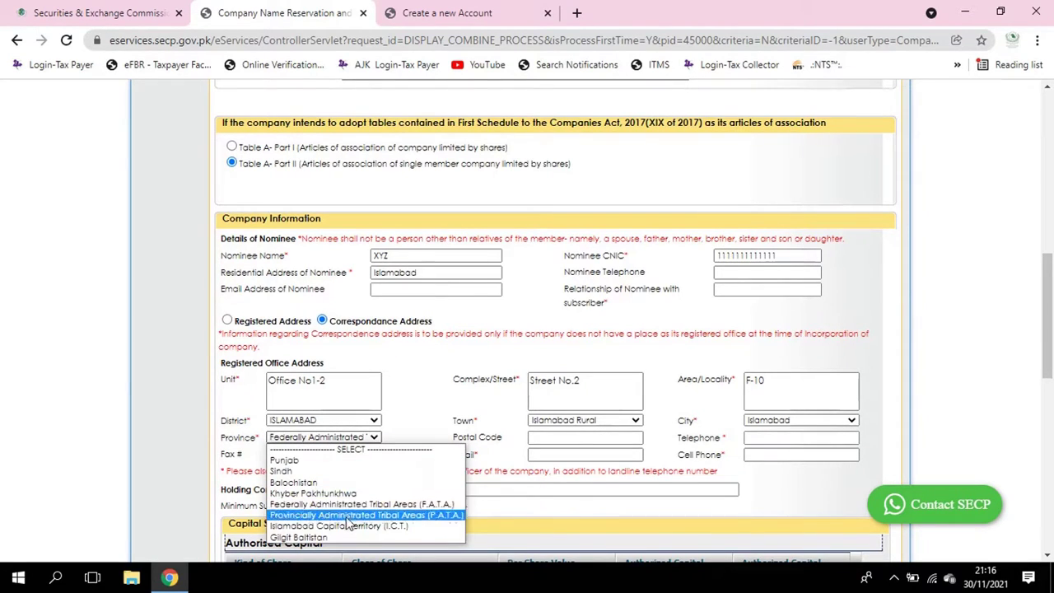
{"action": "left_click", "coordinate": [347, 525]}
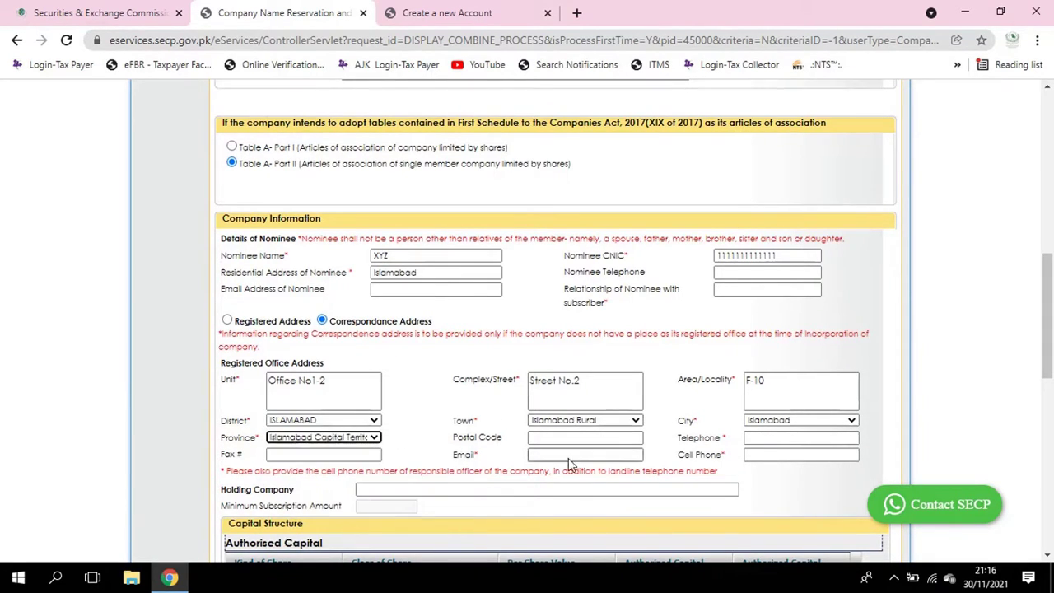
Pass through the postal code, office telephone, e-mail and cell phone fields without entering values
{"action": "left_click", "coordinate": [583, 440]}
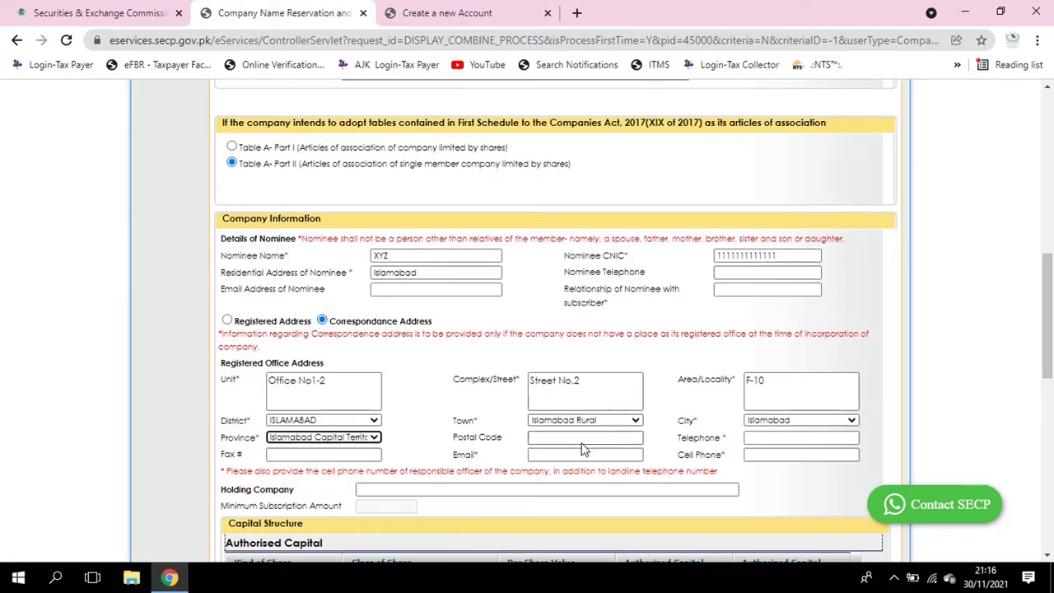
{"action": "left_click", "coordinate": [808, 439]}
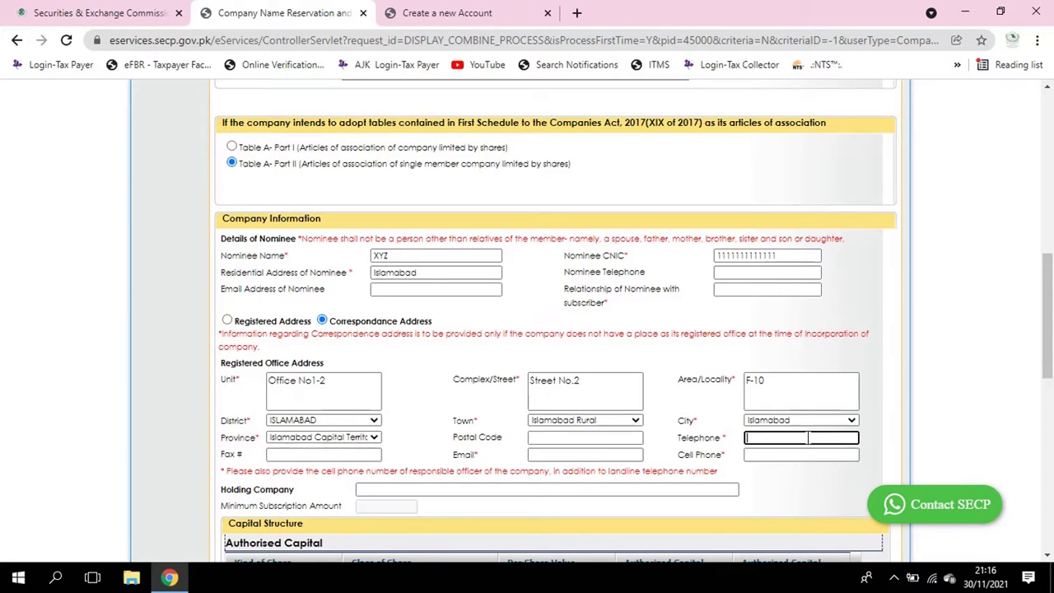
{"action": "left_click", "coordinate": [558, 456]}
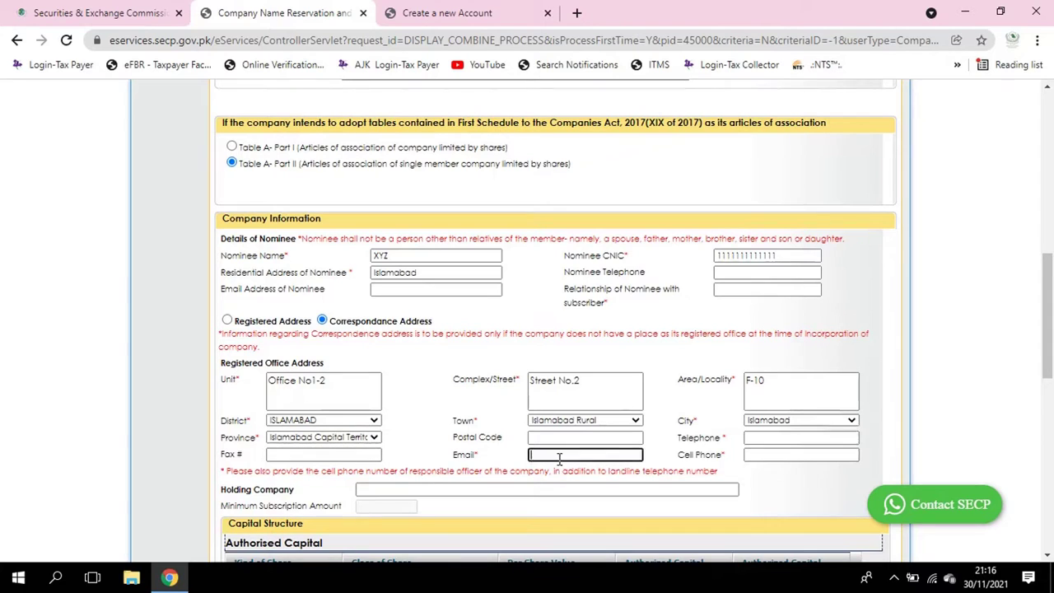
{"action": "left_click", "coordinate": [779, 456]}
{"action": "scroll", "coordinate": [557, 478], "scroll_direction": "down", "scroll_amount": 2}
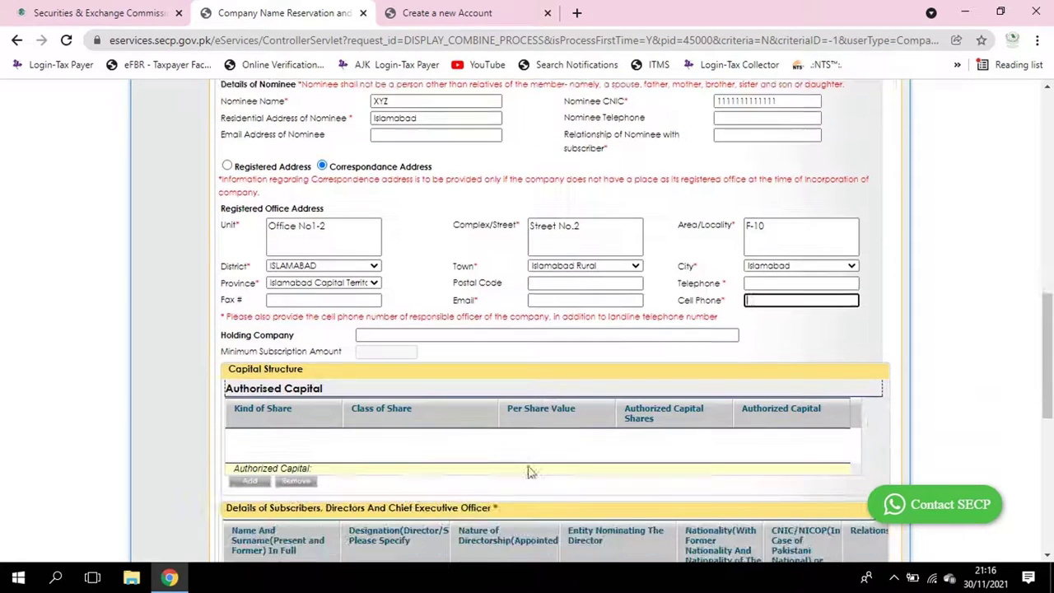
Enter NA as the Holding Company and click away to commit it
{"action": "left_click", "coordinate": [405, 332]}
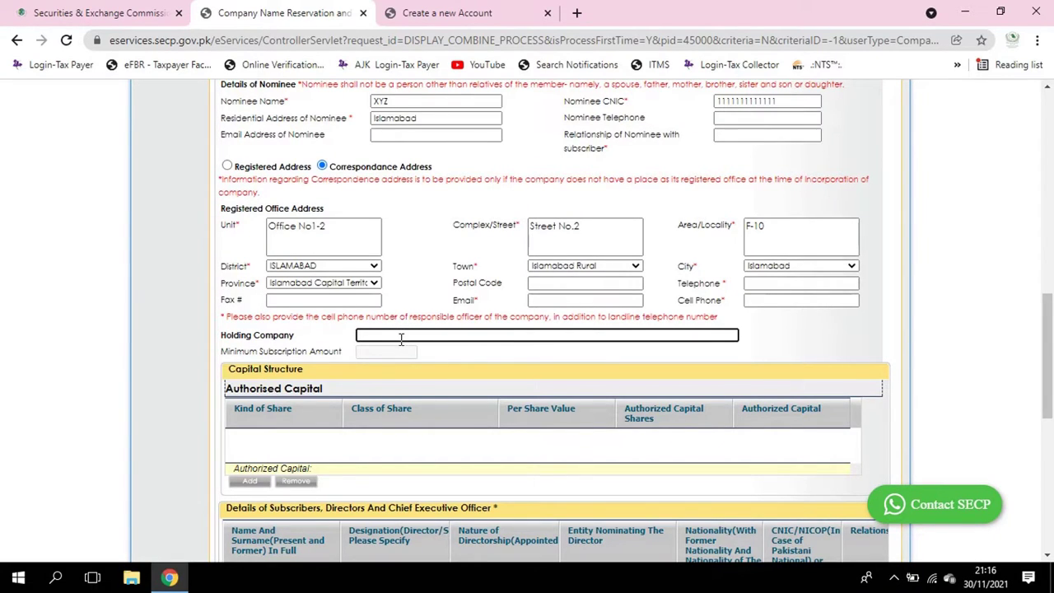
{"action": "type", "text": "A"}
{"action": "scroll", "coordinate": [455, 400], "scroll_direction": "down", "scroll_amount": 2}
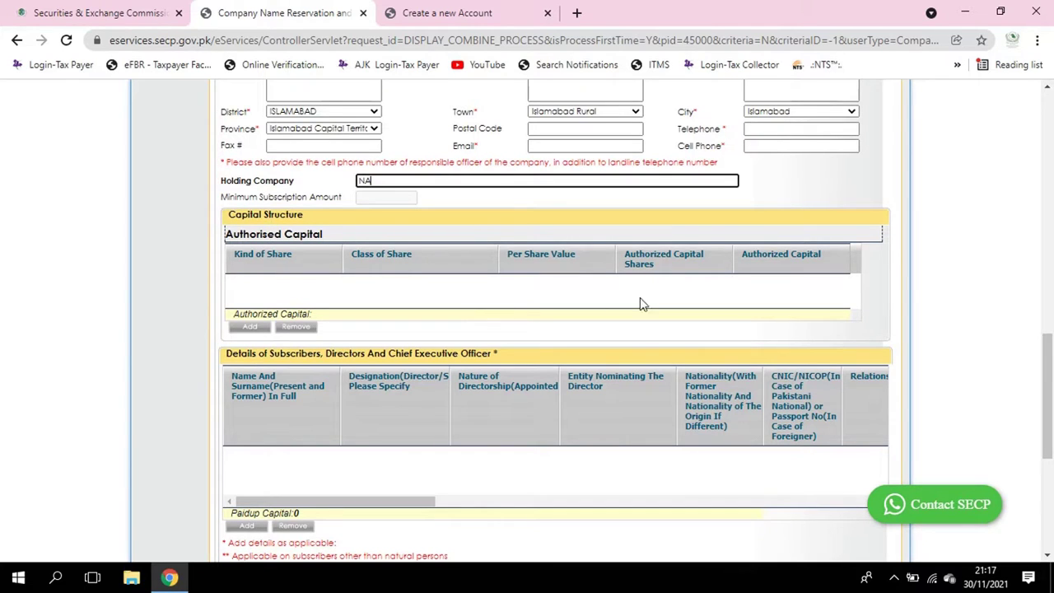
{"action": "left_click", "coordinate": [782, 261]}
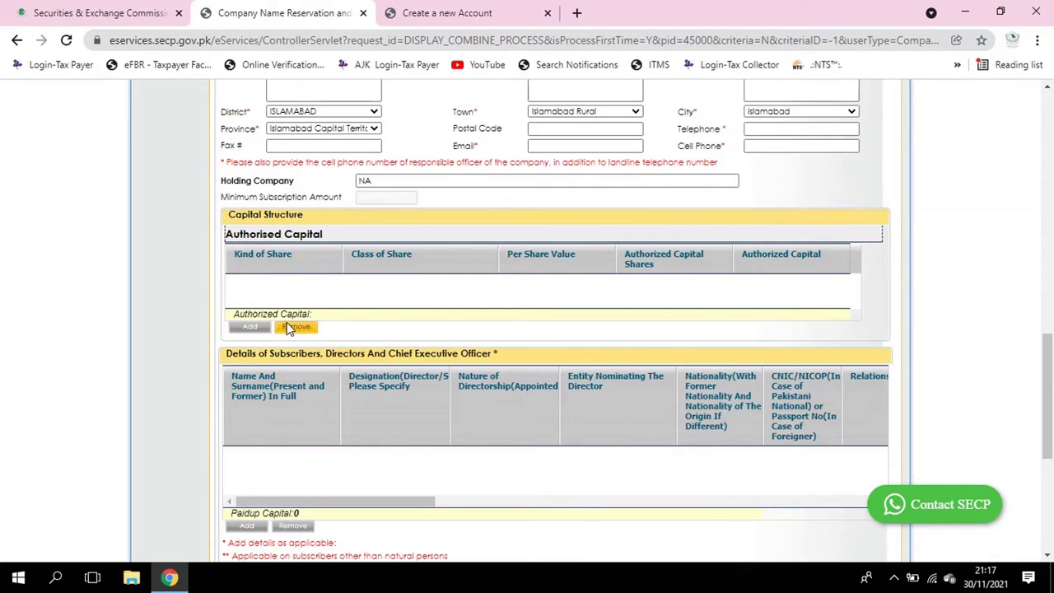
Add a new share row under Authorised Capital and enter Ordinary
{"action": "left_click", "coordinate": [250, 327]}
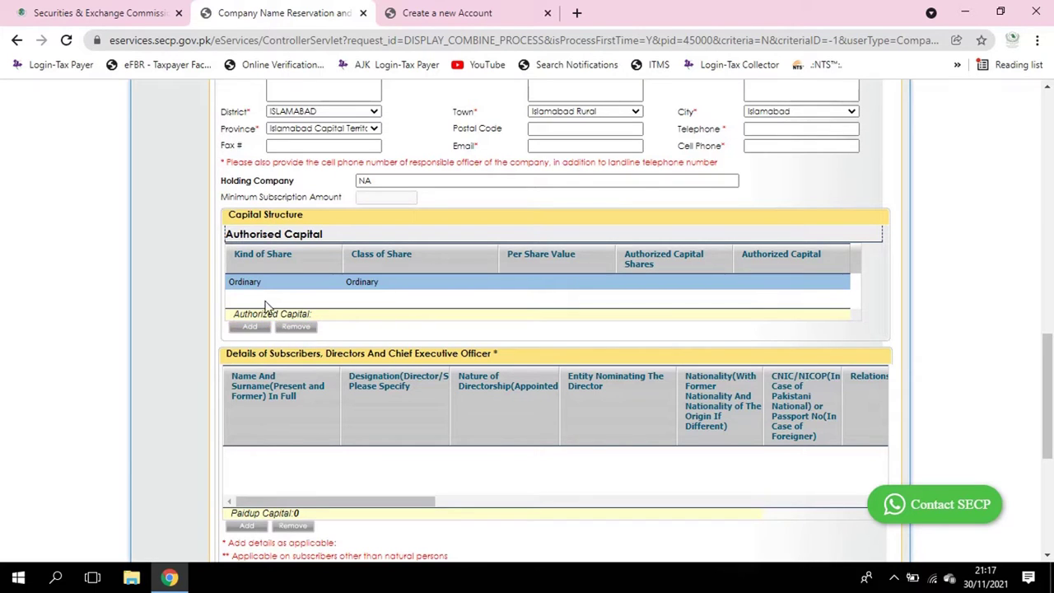
{"action": "left_click", "coordinate": [258, 286]}
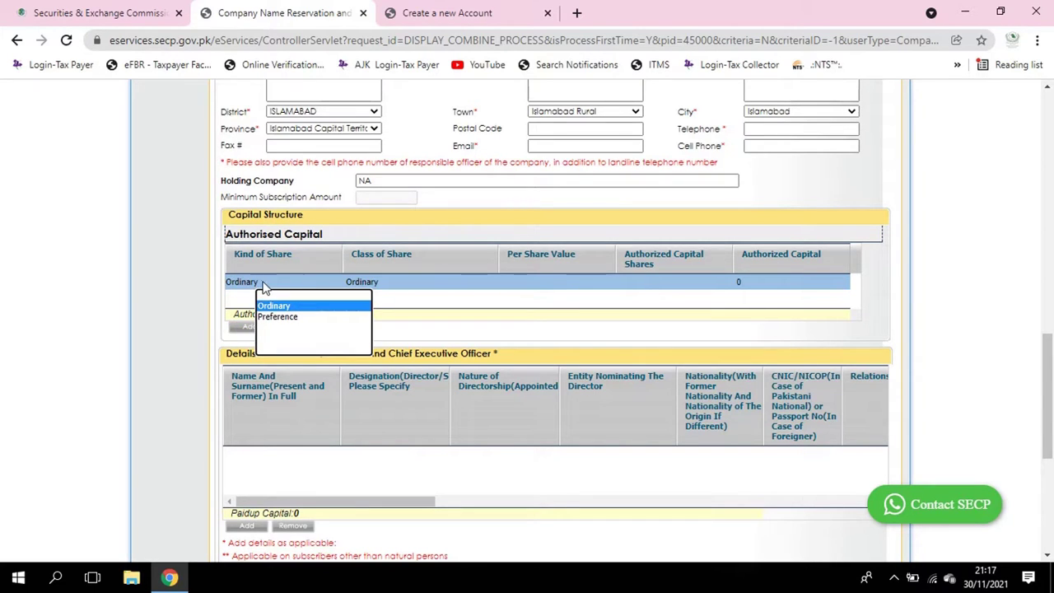
{"action": "left_click", "coordinate": [420, 182]}
{"action": "left_click_drag", "start_coordinate": [421, 186], "coordinate": [306, 169]}
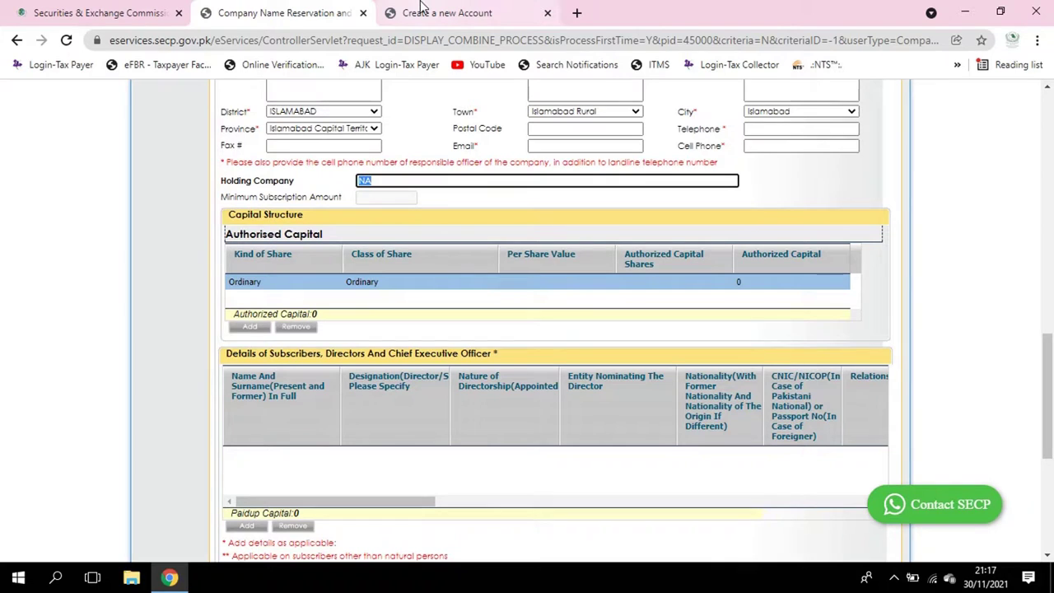
{"action": "type", "text": "Ordinary"}
{"action": "key", "text": "Tab"}
{"action": "scroll", "coordinate": [438, 229], "scroll_direction": "up", "scroll_amount": 2}
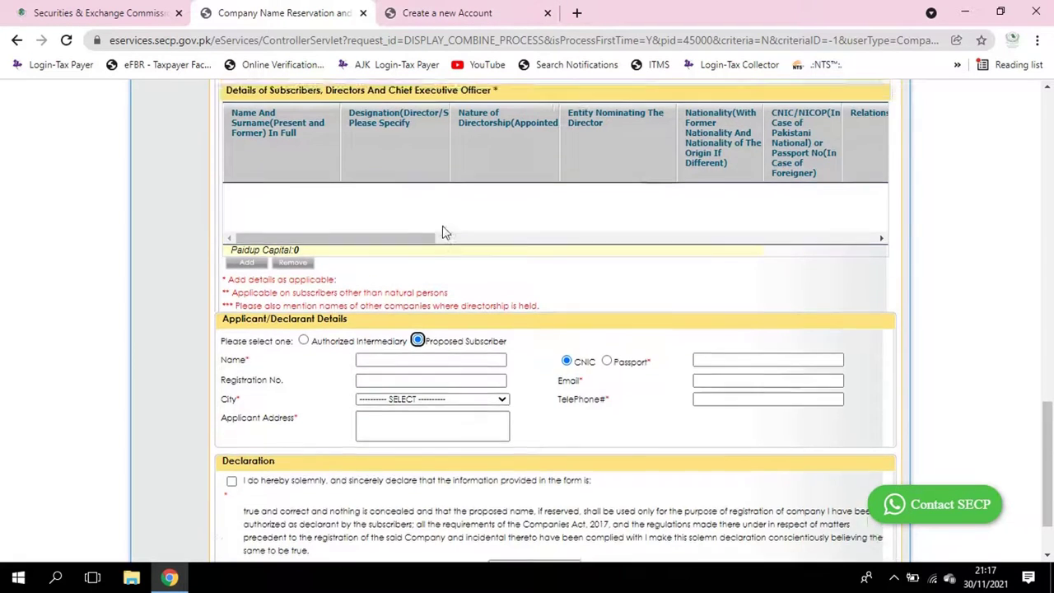
Keep Ordinary class, set per share value 10 and 5,000 shares, totalling 50,000
{"action": "left_click", "coordinate": [390, 159]}
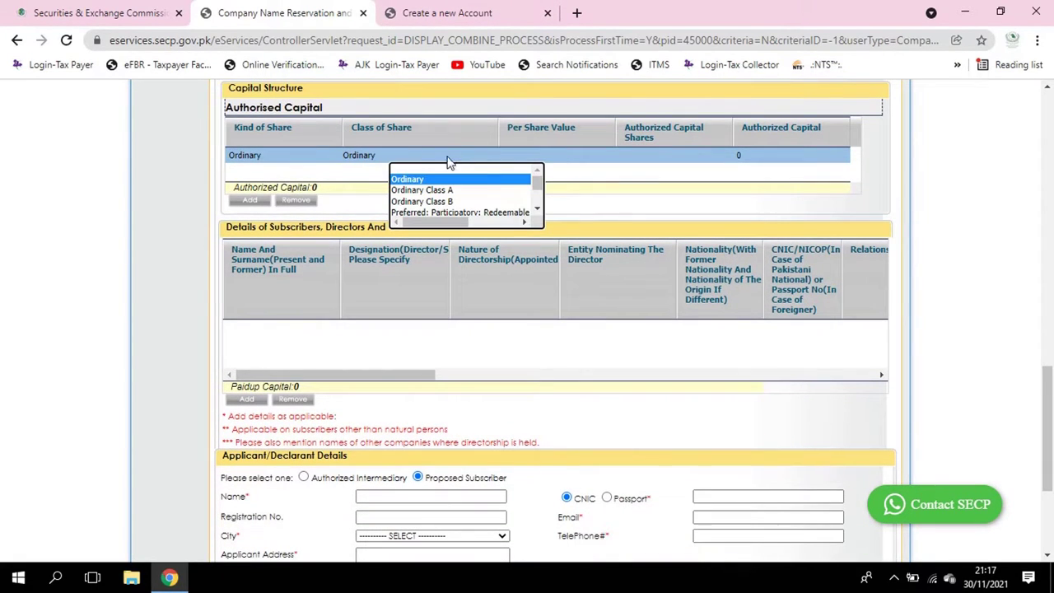
{"action": "left_click", "coordinate": [535, 156]}
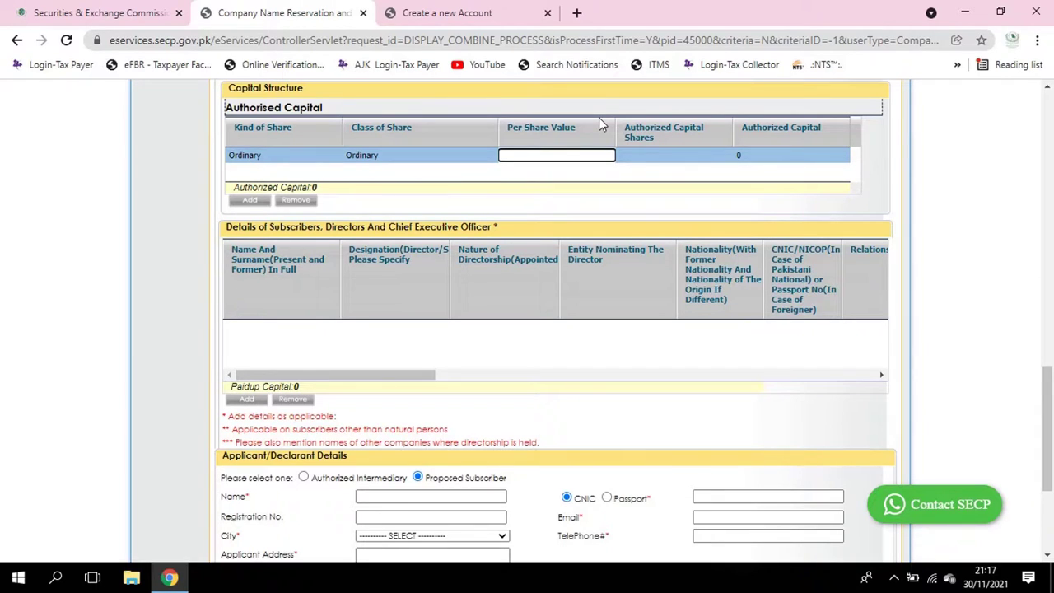
{"action": "type", "text": "10"}
{"action": "key", "text": "Tab"}
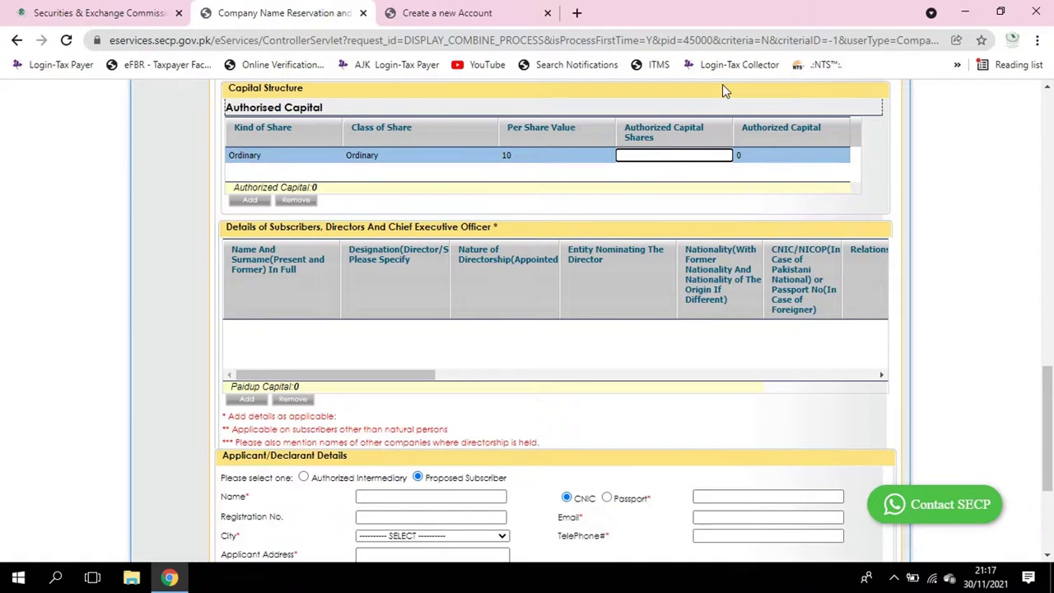
{"action": "type", "text": "5,00"}
{"action": "type", "text": "000"}
{"action": "key", "text": "Return"}
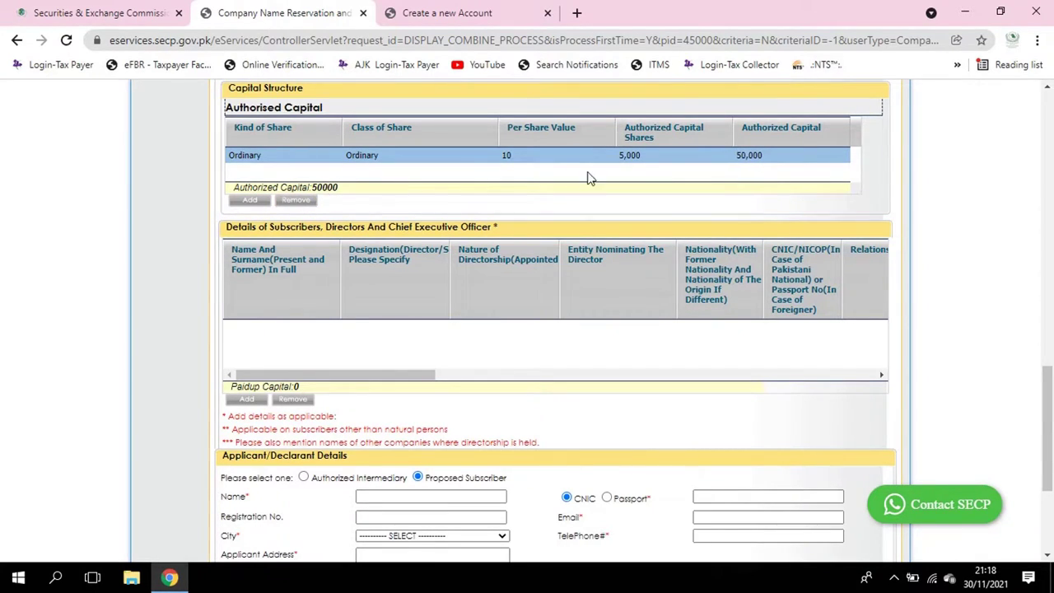
{"action": "left_click", "coordinate": [650, 156]}
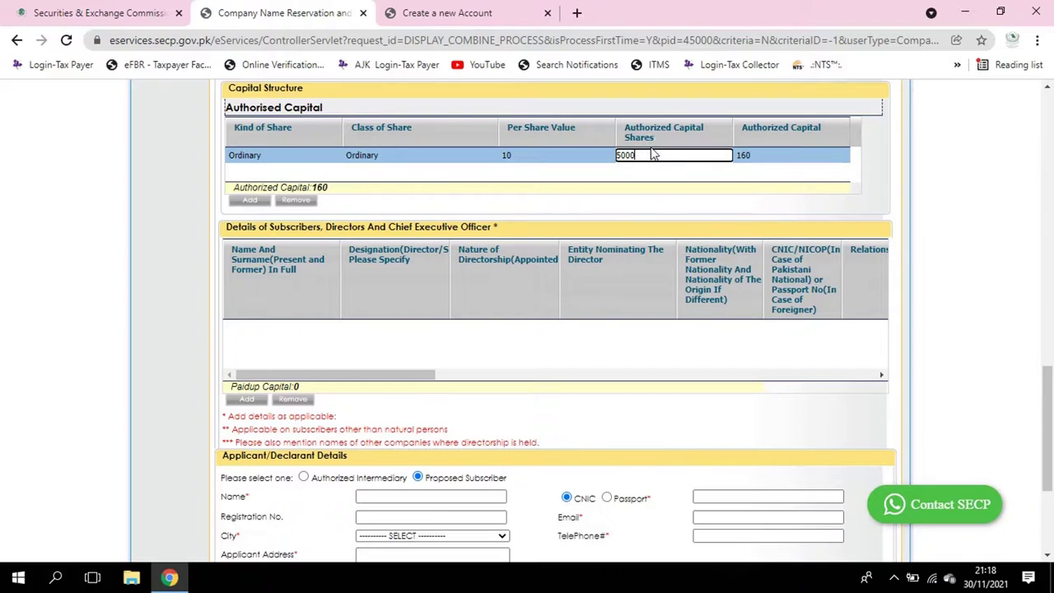
{"action": "left_click", "coordinate": [537, 161]}
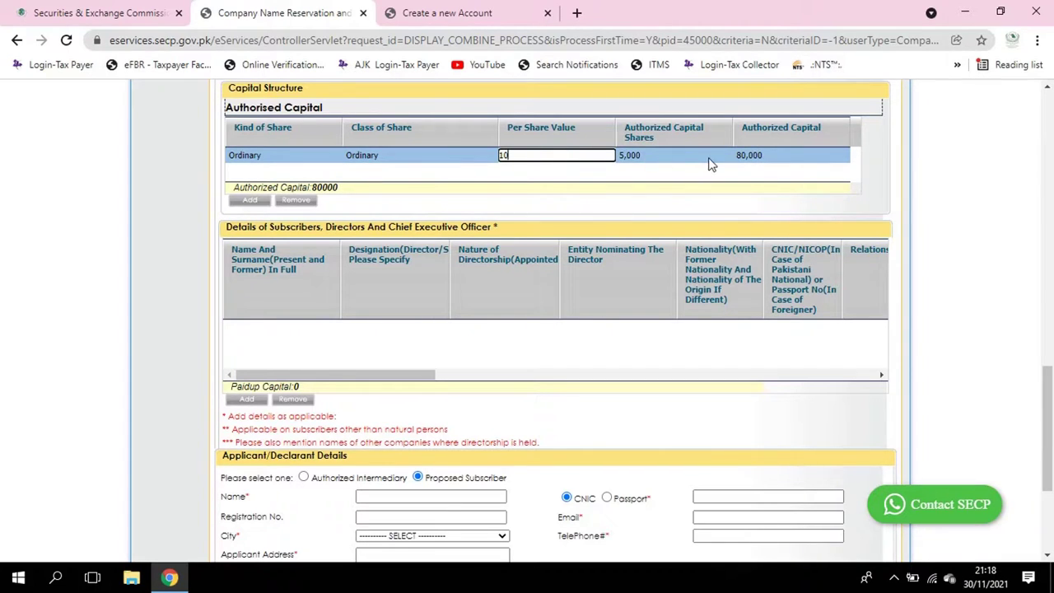
{"action": "left_click", "coordinate": [649, 158]}
{"action": "left_click", "coordinate": [767, 159]}
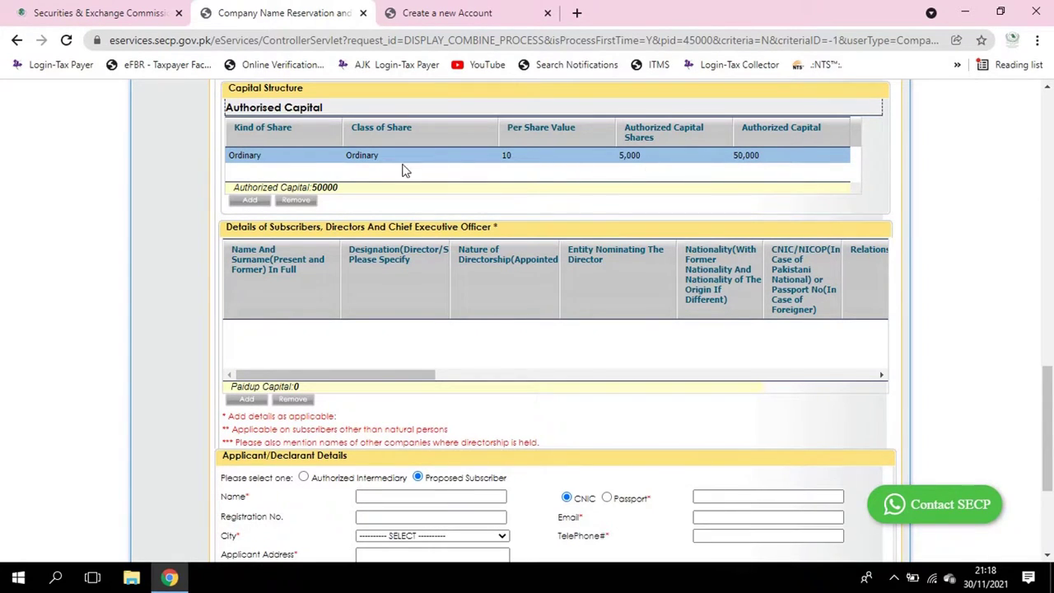
{"action": "scroll", "coordinate": [320, 183], "scroll_direction": "down", "scroll_amount": 1}
{"action": "scroll", "coordinate": [320, 183], "scroll_direction": "down", "scroll_amount": 1}
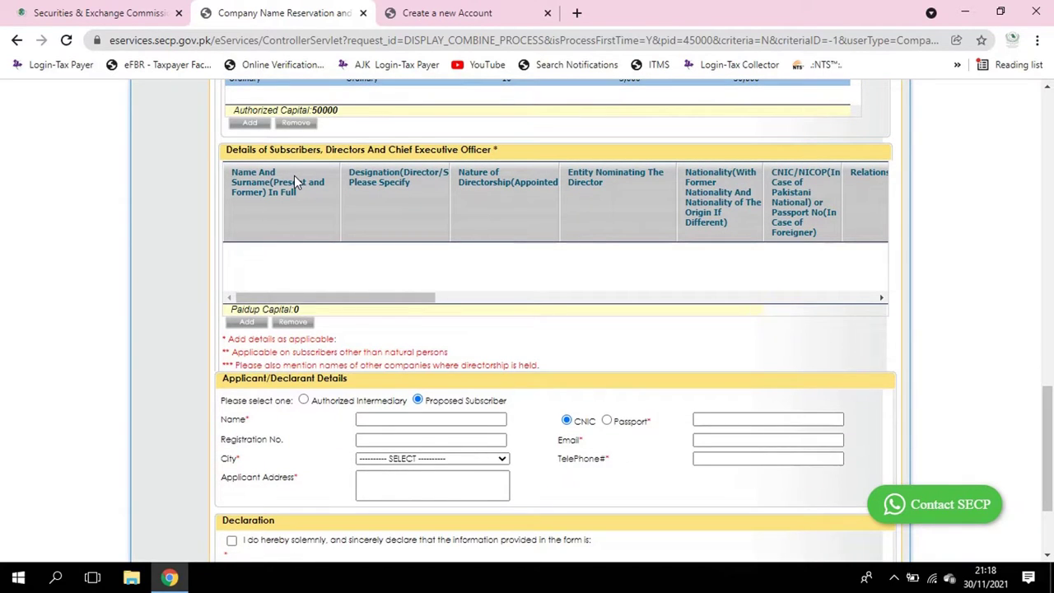
{"action": "scroll", "coordinate": [294, 176], "scroll_direction": "up", "scroll_amount": 4}
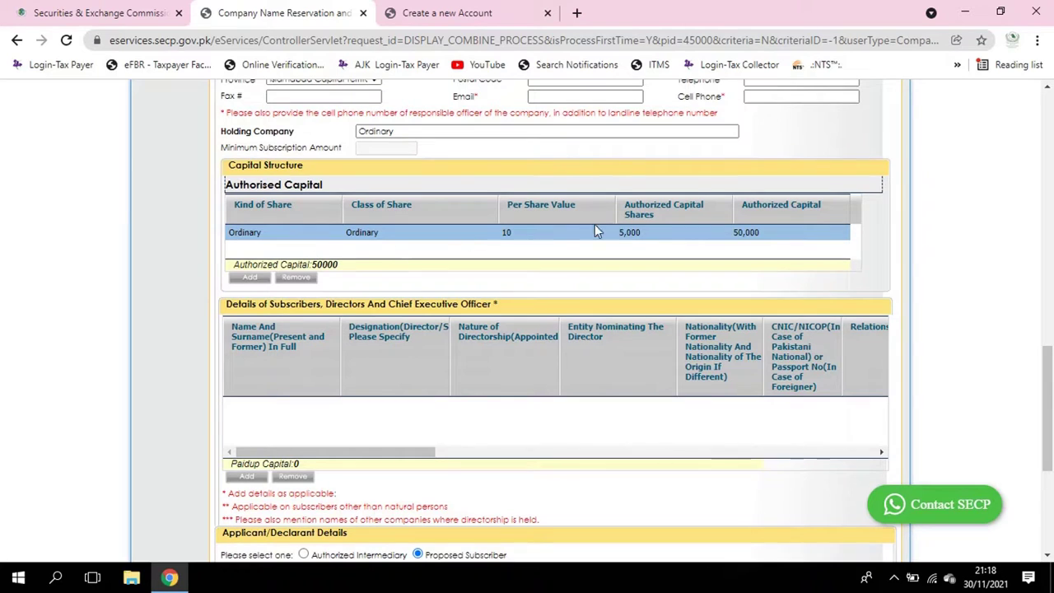
{"action": "scroll", "coordinate": [632, 234], "scroll_direction": "down", "scroll_amount": 4}
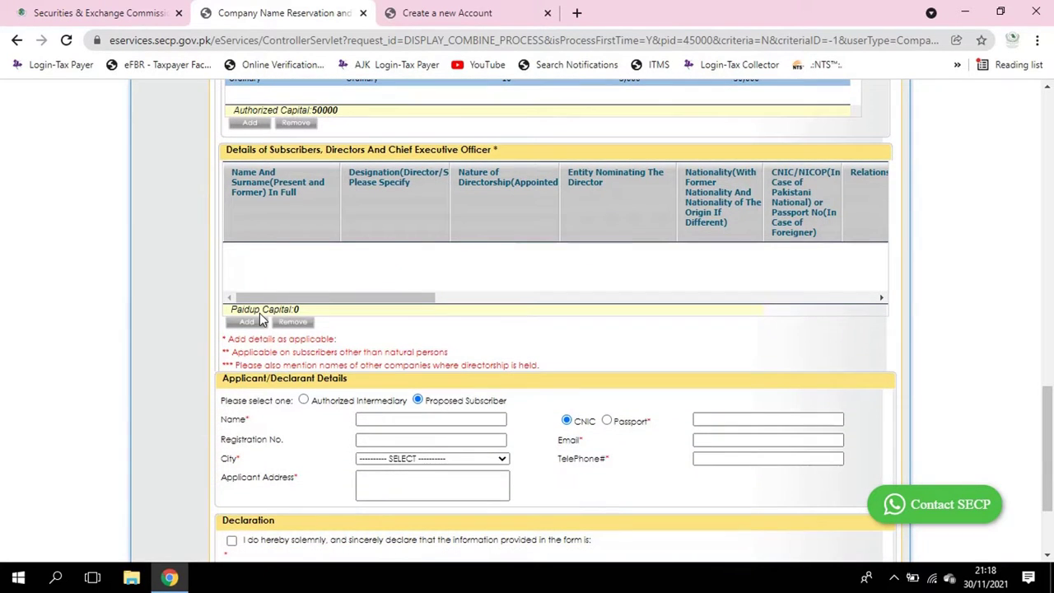
Add a director row with the director's name, designation Director And Subscriber, and Appointed directorship
{"action": "left_click", "coordinate": [257, 322]}
{"action": "left_click", "coordinate": [282, 247]}
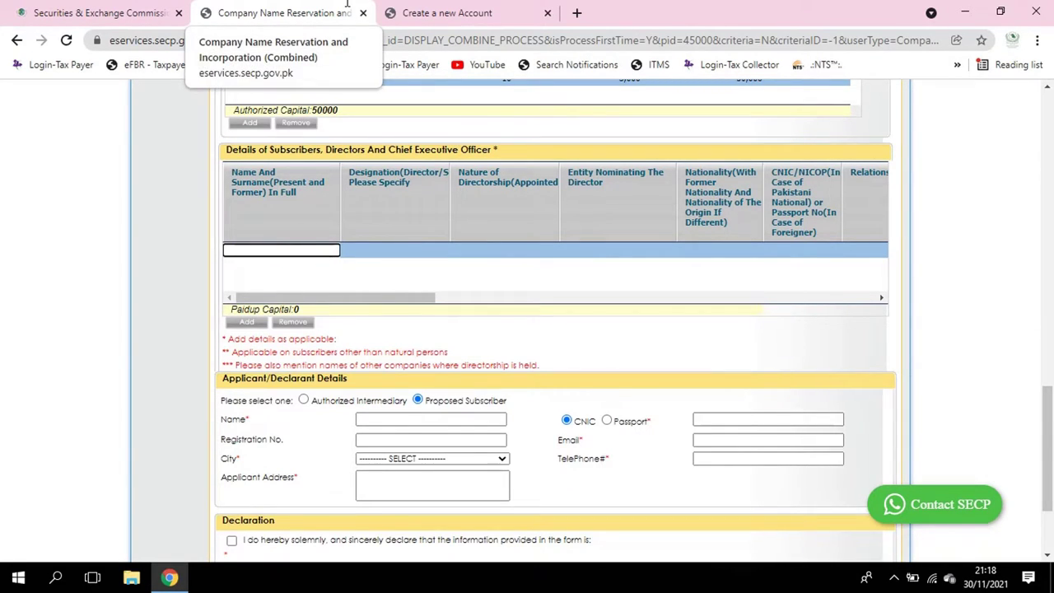
{"action": "type", "text": "A"}
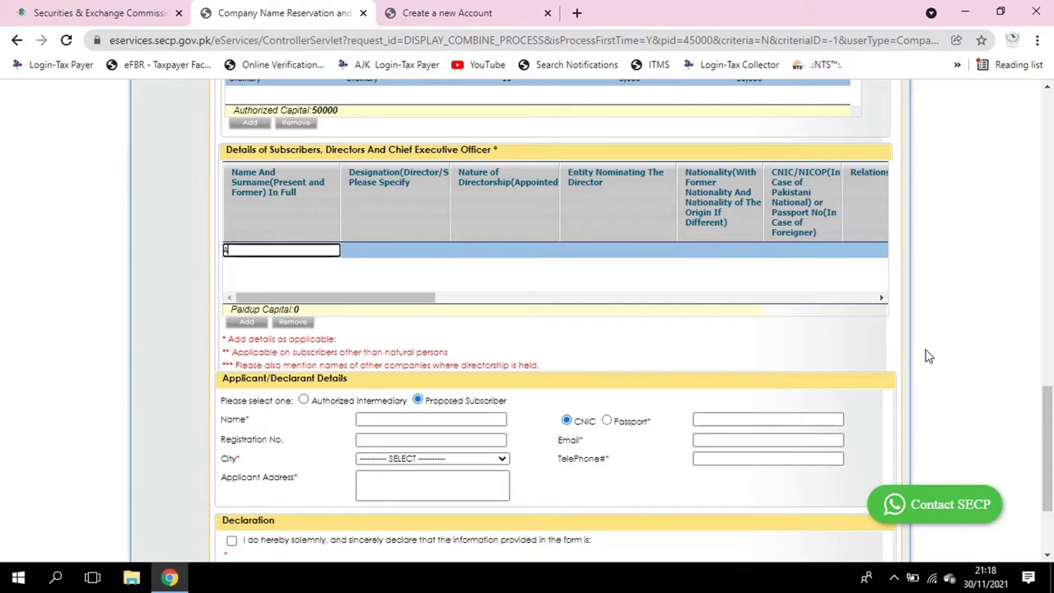
{"action": "type", "text": "BC"}
{"action": "key", "text": "Tab"}
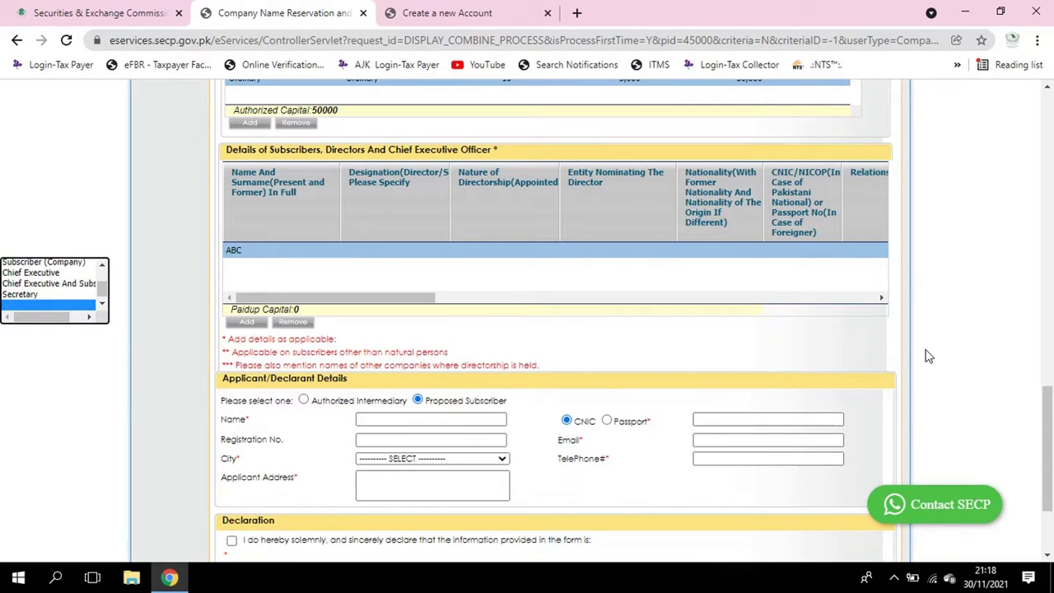
{"action": "scroll", "coordinate": [66, 265], "scroll_direction": "up", "scroll_amount": 2}
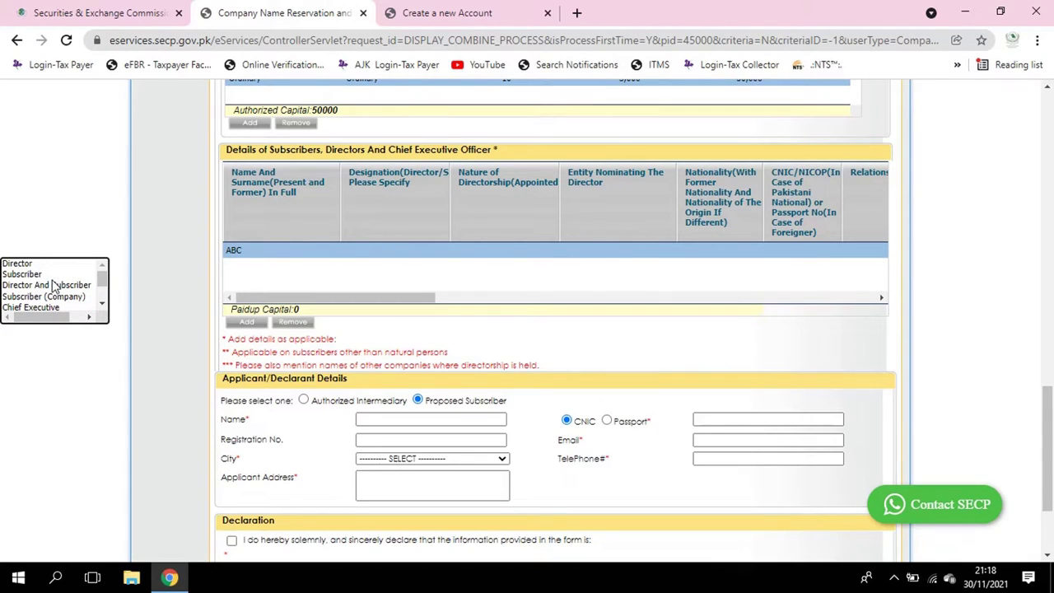
{"action": "left_click", "coordinate": [59, 290]}
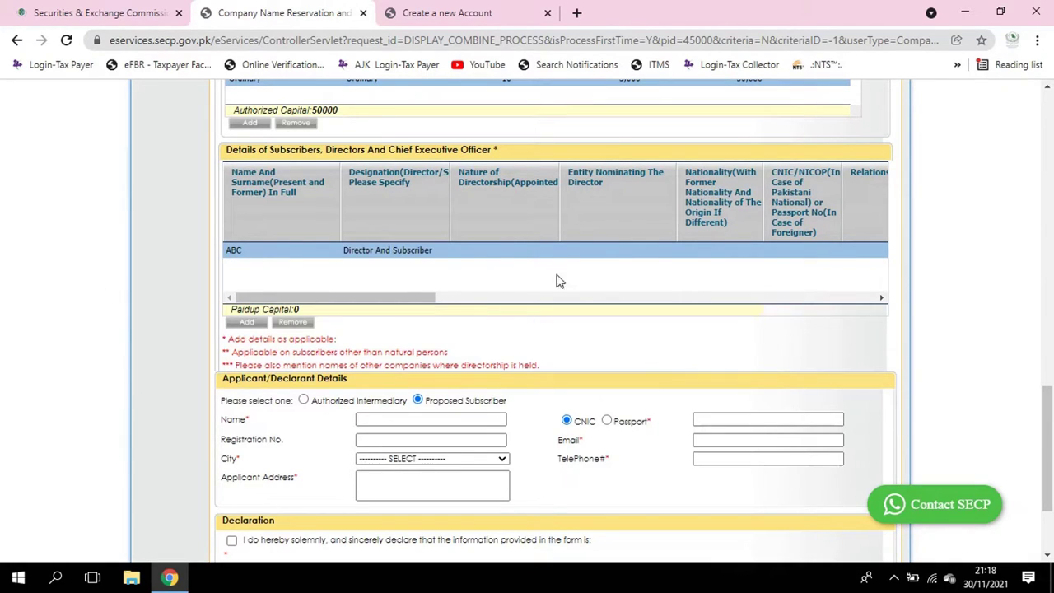
{"action": "left_click", "coordinate": [497, 251]}
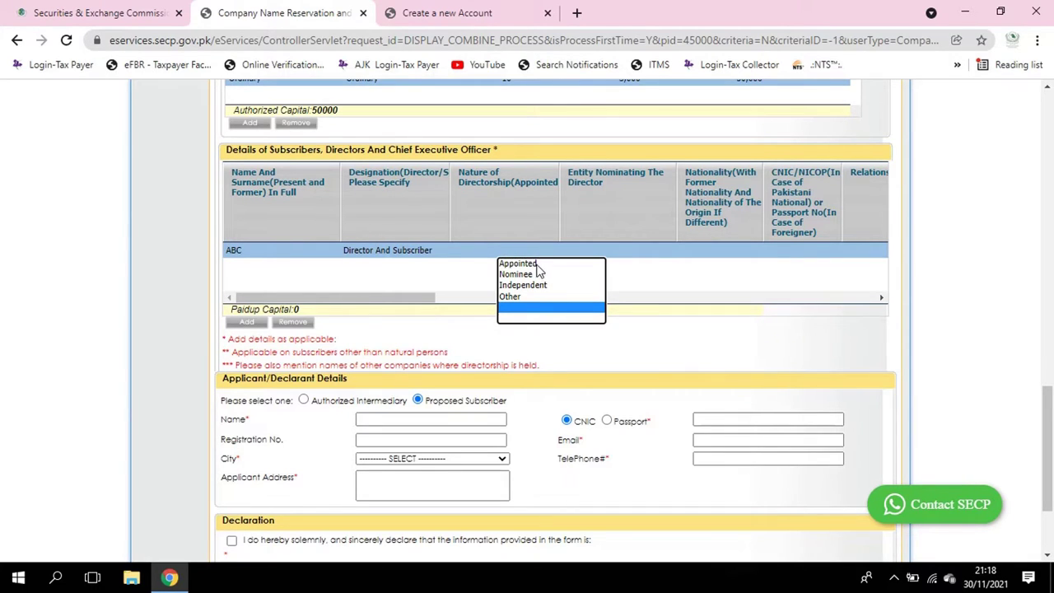
{"action": "left_click", "coordinate": [543, 264]}
Enter MD as nominating entity, Pakistan as nationality, and the director's CNIC number
{"action": "left_click", "coordinate": [599, 253]}
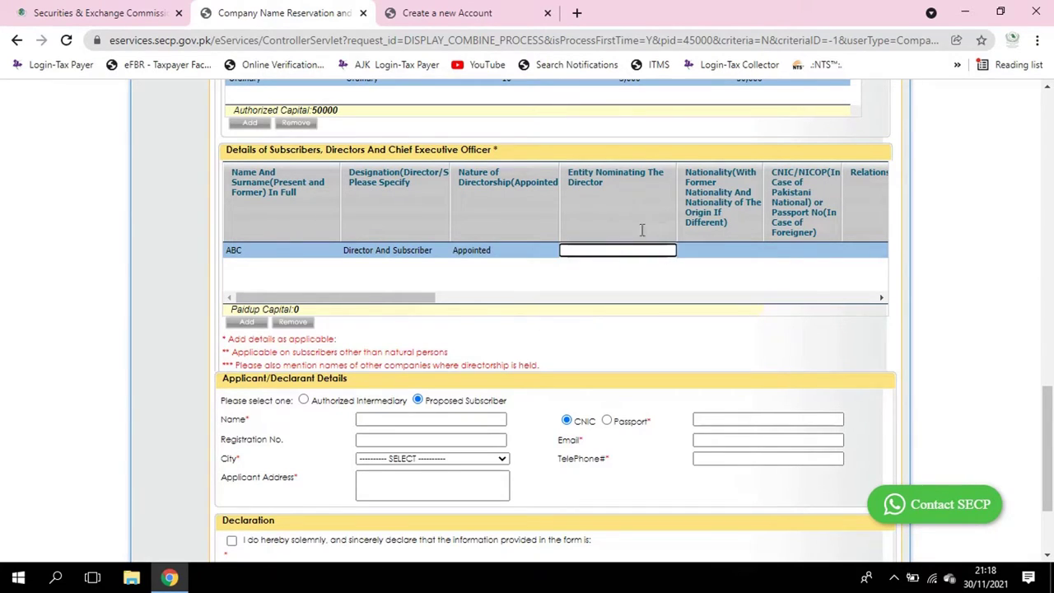
{"action": "key", "text": "BackSpace"}
{"action": "key", "text": "BackSpace"}
{"action": "key", "text": "BackSpace"}
{"action": "key", "text": "Tab"}
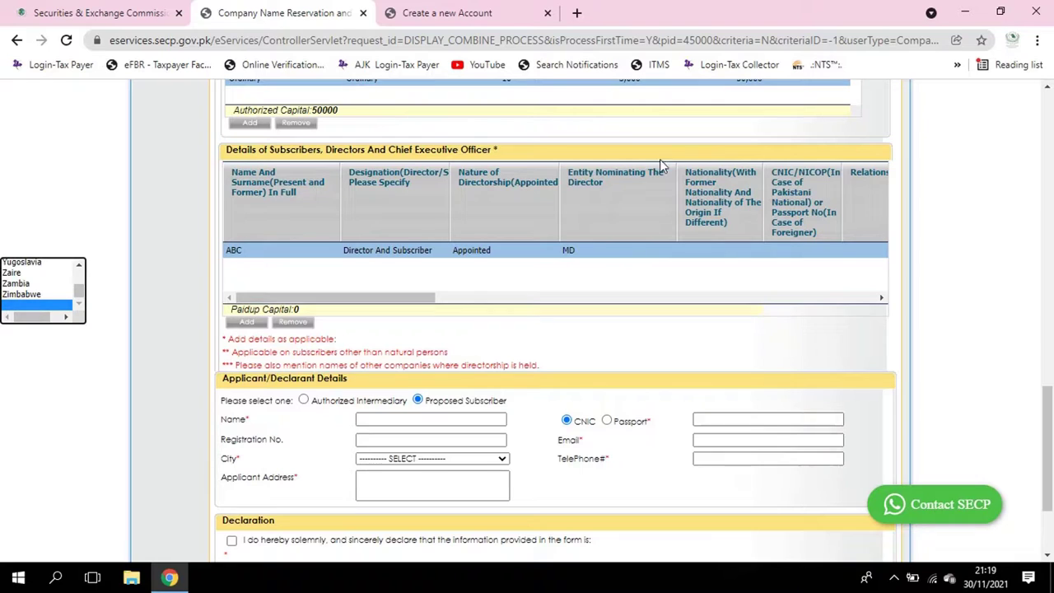
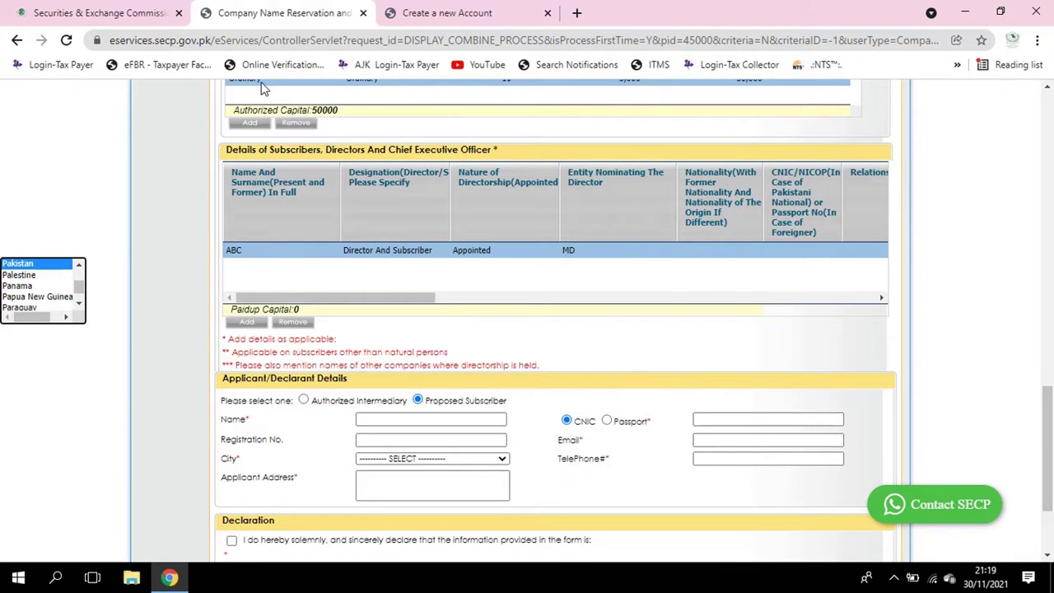
{"action": "key", "text": "Tab"}
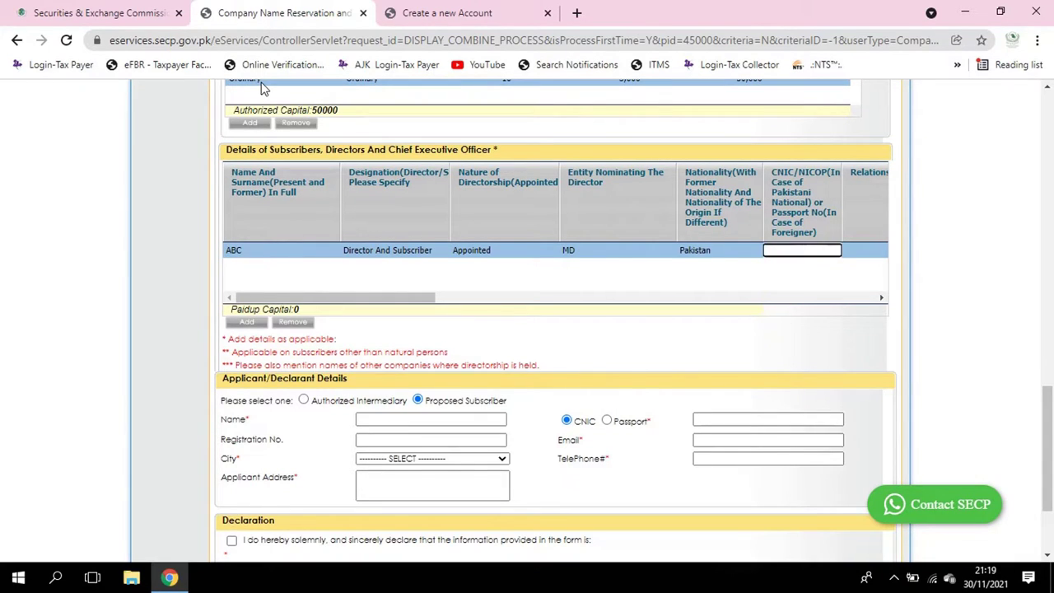
{"action": "key", "text": "Tab"}
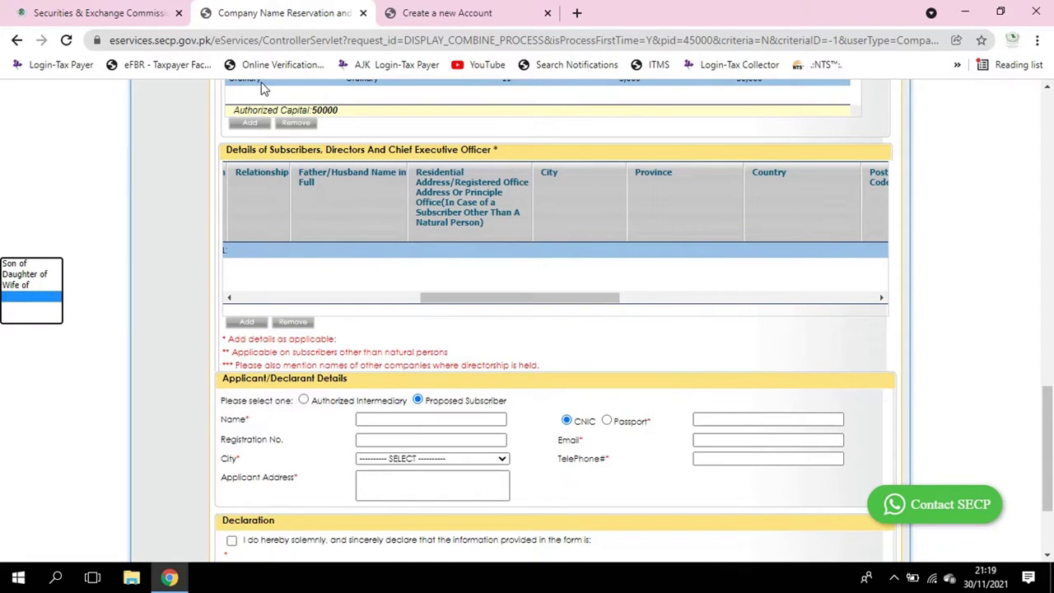
Set relationship Son of, enter the father's name, and residential address Islamabad
{"action": "left_click", "coordinate": [33, 264]}
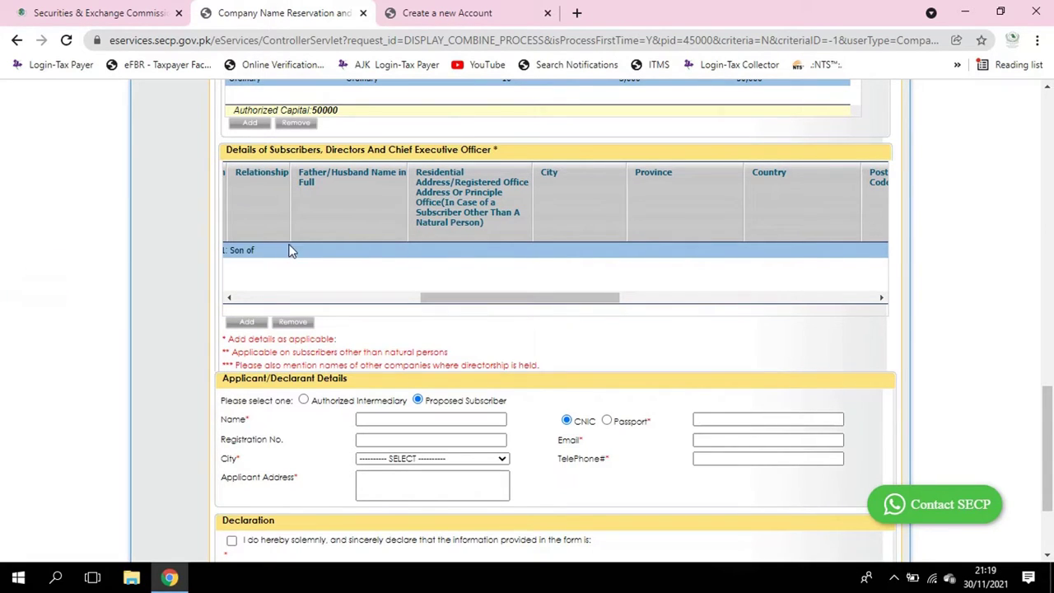
{"action": "left_click", "coordinate": [340, 252]}
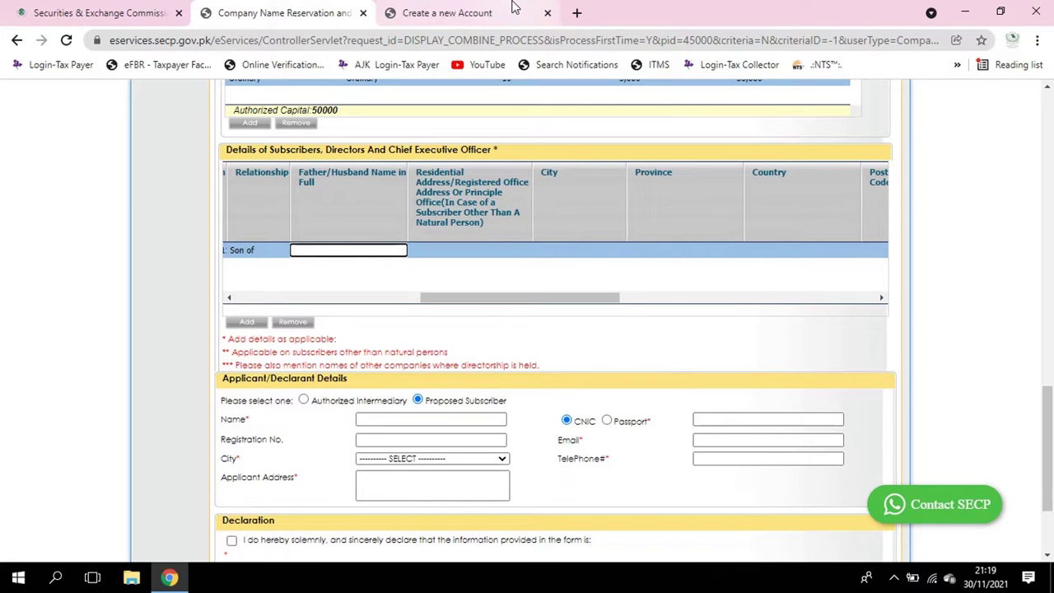
{"action": "type", "text": "XYZ"}
{"action": "key", "text": "Tab"}
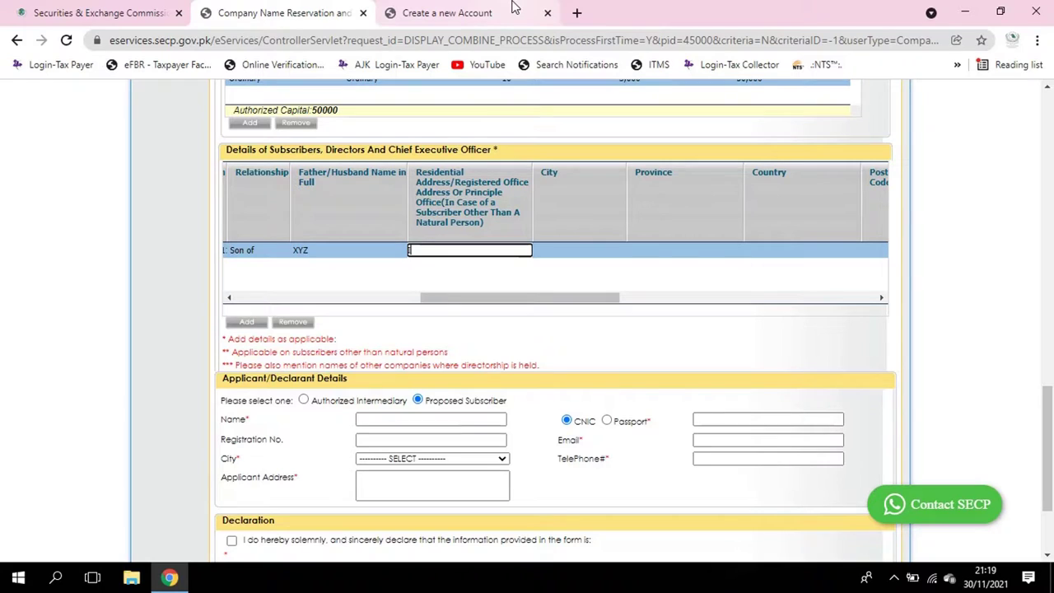
{"action": "type", "text": "Islamabad"}
{"action": "key", "text": "Tab"}
Choose city ISLAMABAD, province Islamabad Capital Territory and country Pakistan for the subscriber
{"action": "type", "text": "s"}
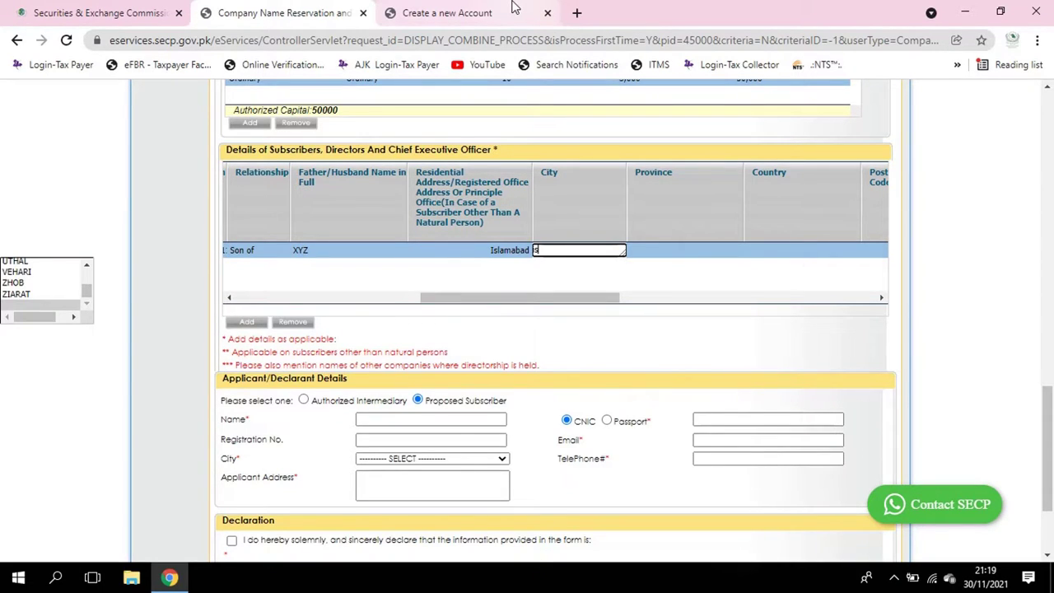
{"action": "key", "text": "BackSpace"}
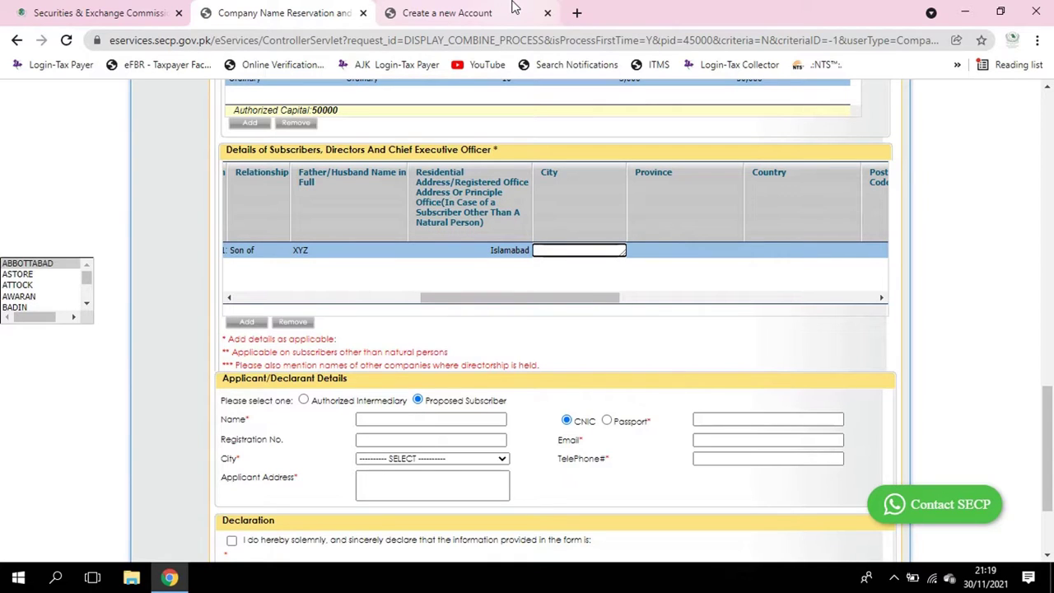
{"action": "type", "text": "Is"}
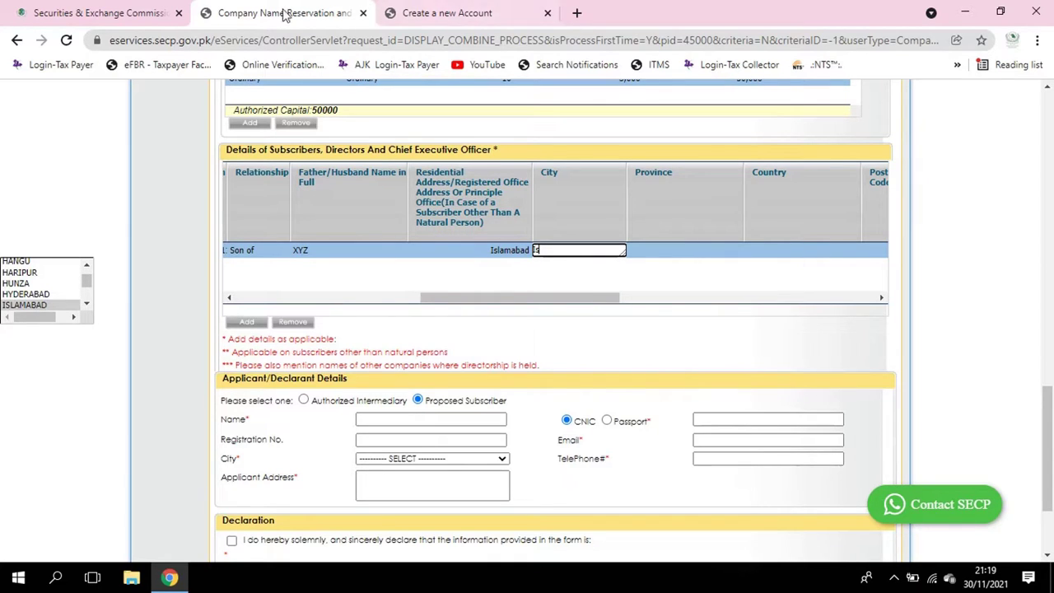
{"action": "left_click", "coordinate": [36, 305]}
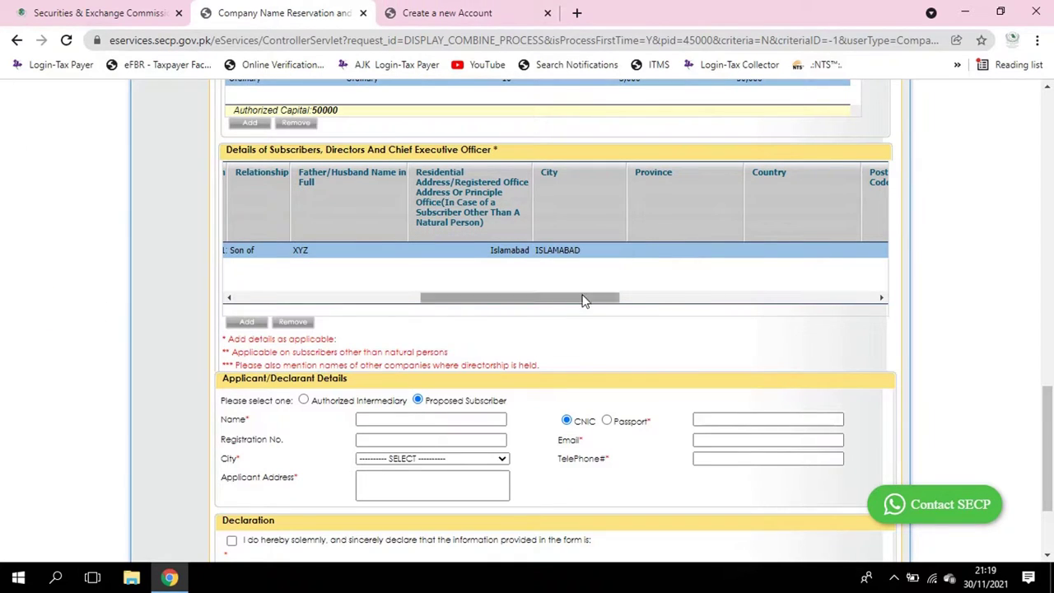
{"action": "left_click", "coordinate": [663, 250]}
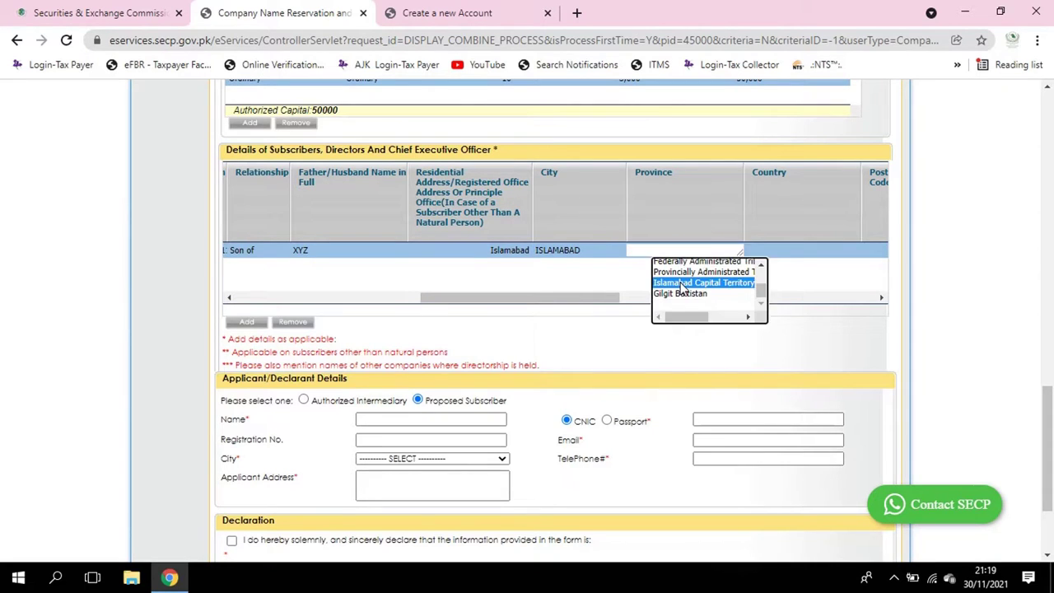
{"action": "left_click", "coordinate": [704, 282]}
{"action": "left_click", "coordinate": [787, 256]}
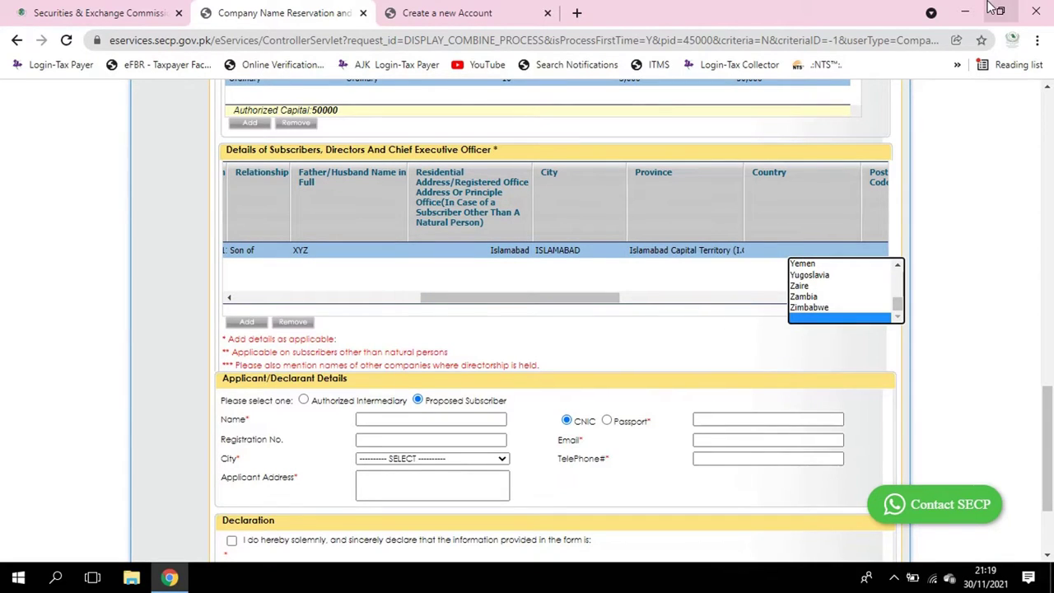
{"action": "key", "text": "p"}
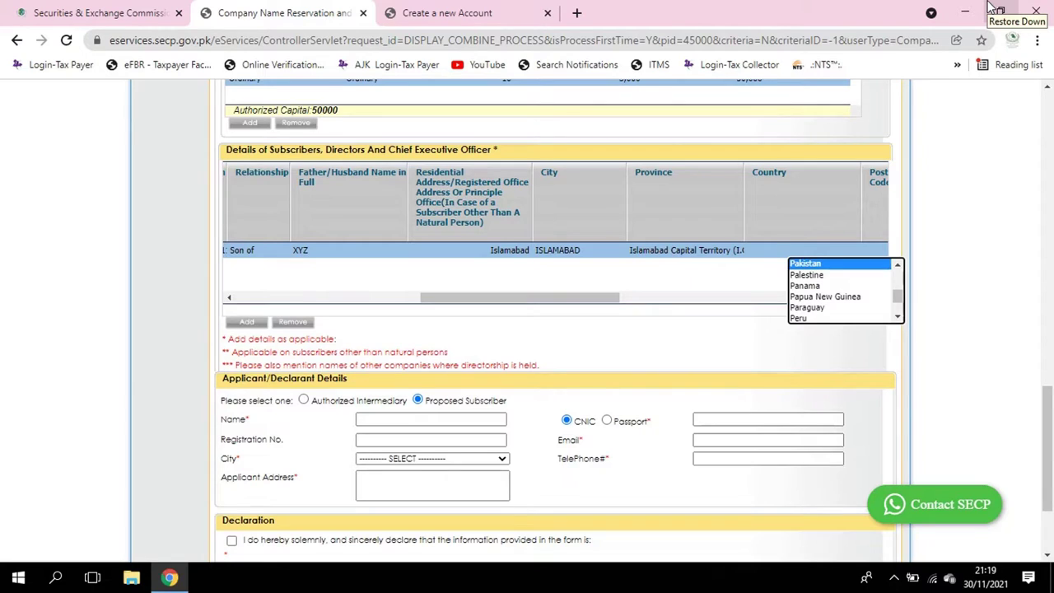
{"action": "key", "text": "Tab"}
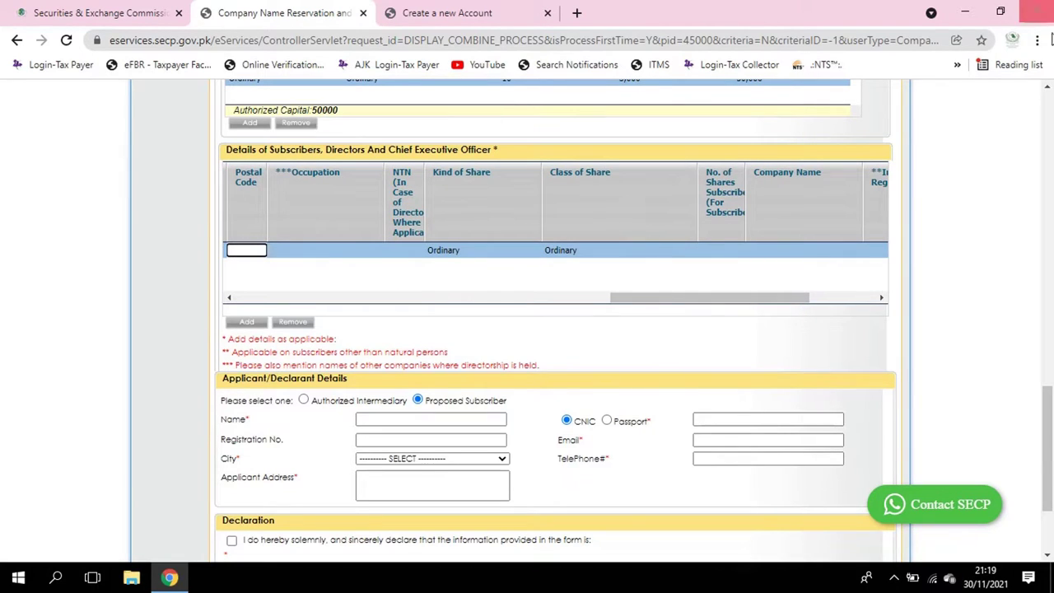
Enter Business as the subscriber's occupation and finish editing the row
{"action": "left_click", "coordinate": [345, 250]}
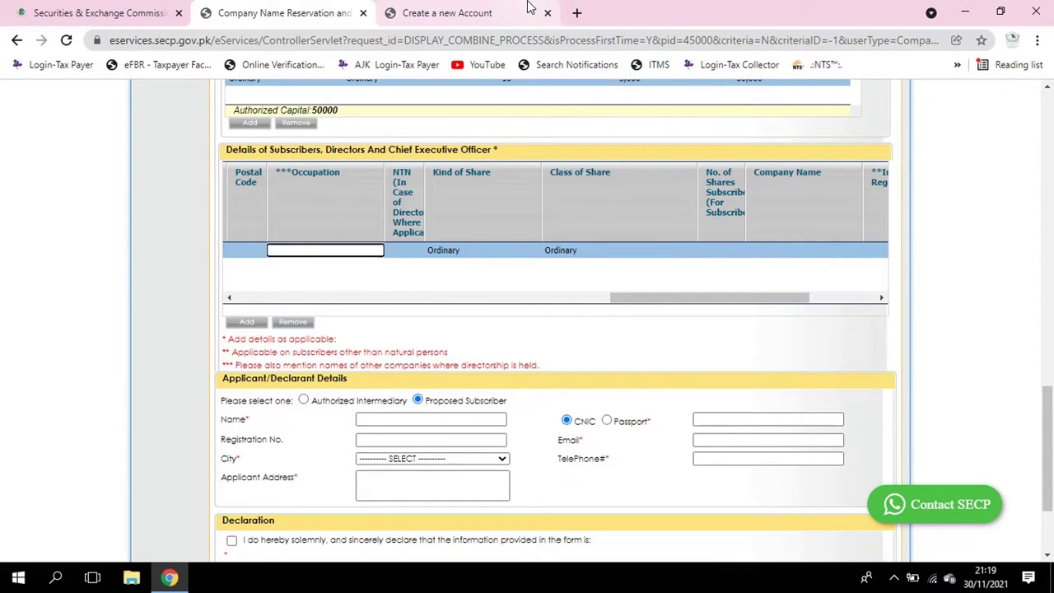
{"action": "type", "text": "Business"}
{"action": "key", "text": "Tab"}
{"action": "key", "text": "Tab"}
{"action": "key", "text": "Tab"}
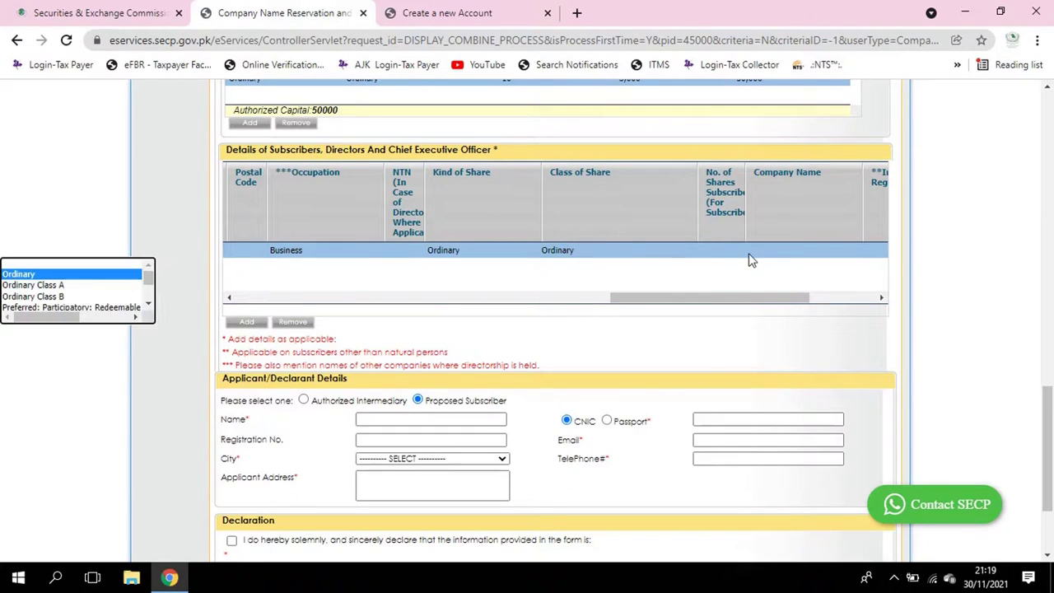
{"action": "left_click", "coordinate": [474, 288]}
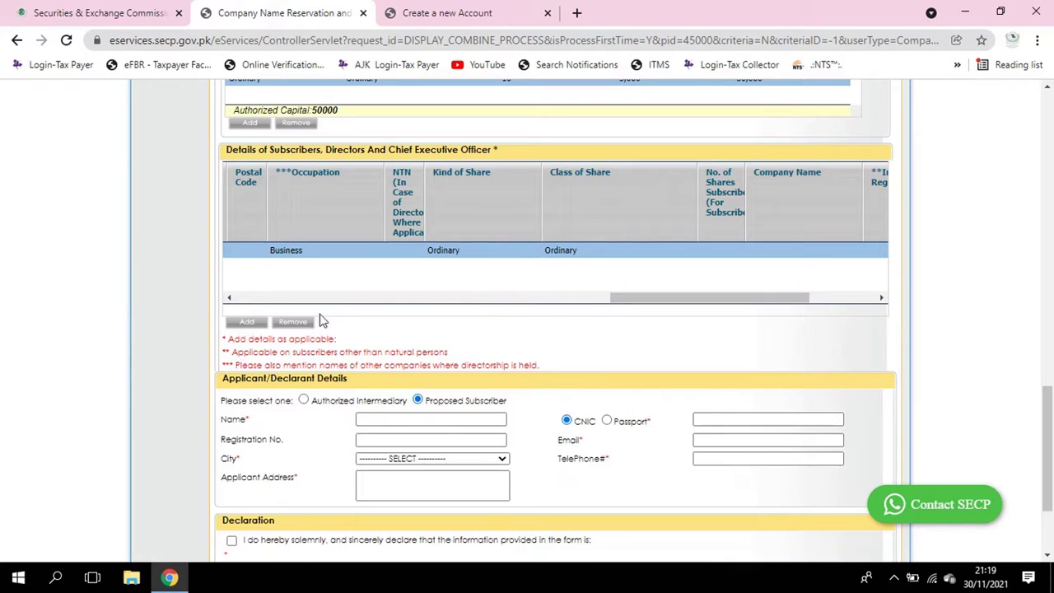
{"action": "scroll", "coordinate": [308, 288], "scroll_direction": "down", "scroll_amount": 1}
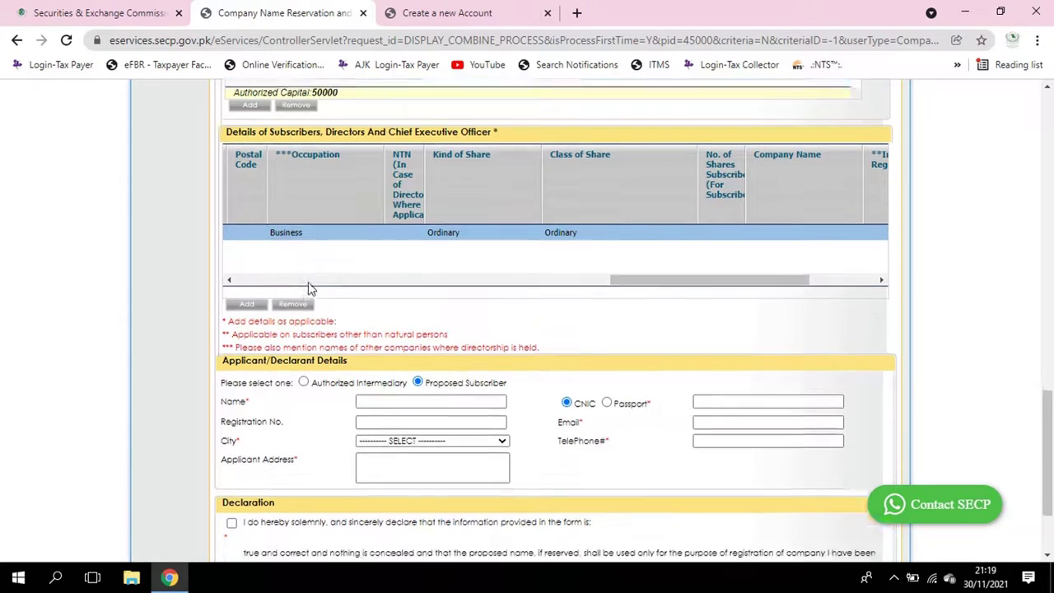
Enter the applicant's name, CNIC and e-mail address, skipping the registration number
{"action": "left_click_drag", "start_coordinate": [628, 220], "coordinate": [466, 222]}
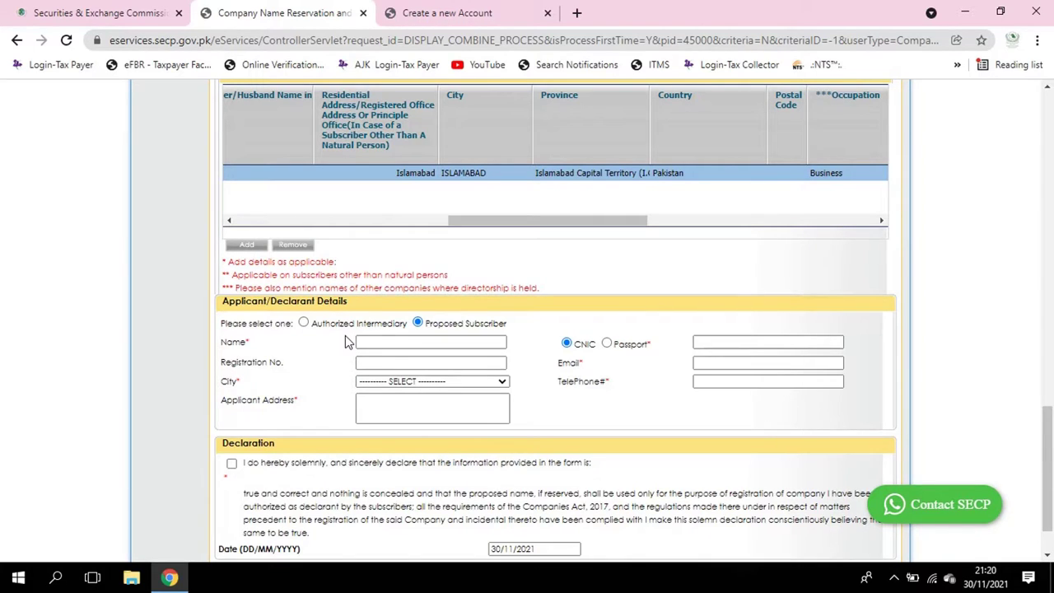
{"action": "scroll", "coordinate": [350, 277], "scroll_direction": "down", "scroll_amount": 1}
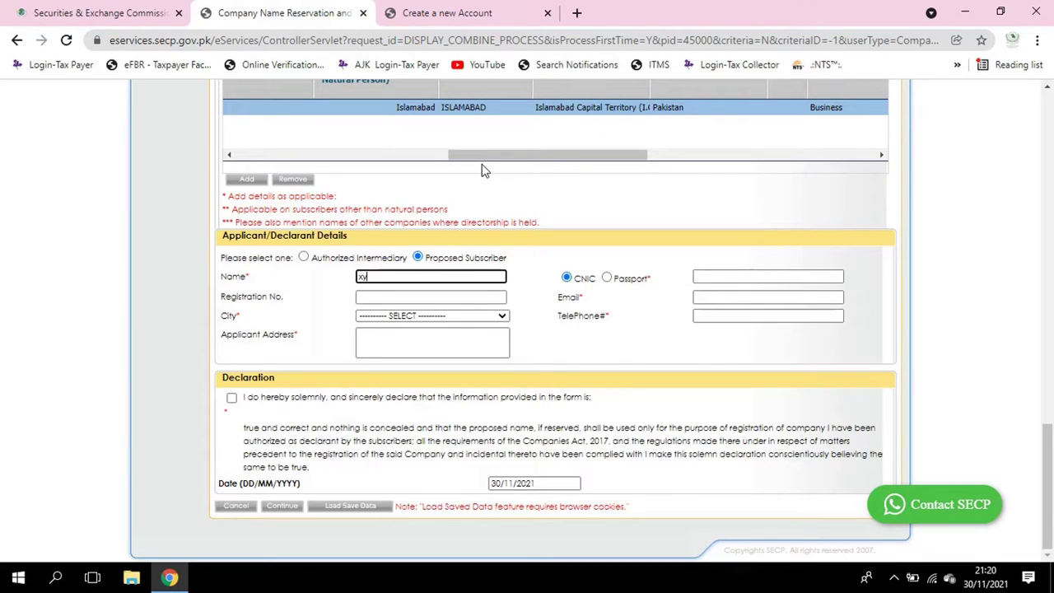
{"action": "key", "text": "Tab"}
{"action": "key", "text": "Tab"}
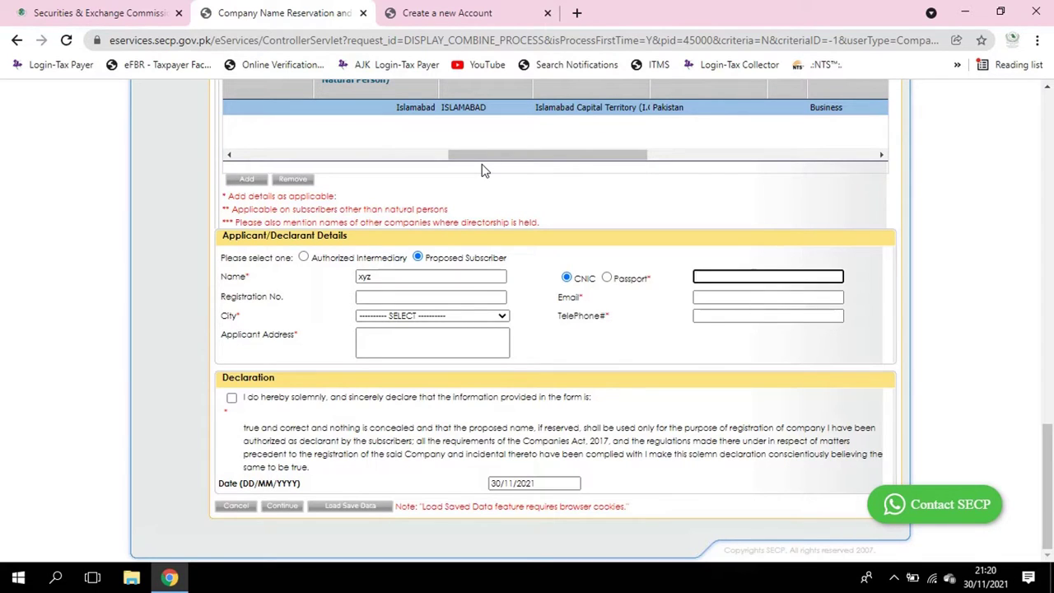
{"action": "type", "text": "1111111111111"}
{"action": "key", "text": "Tab"}
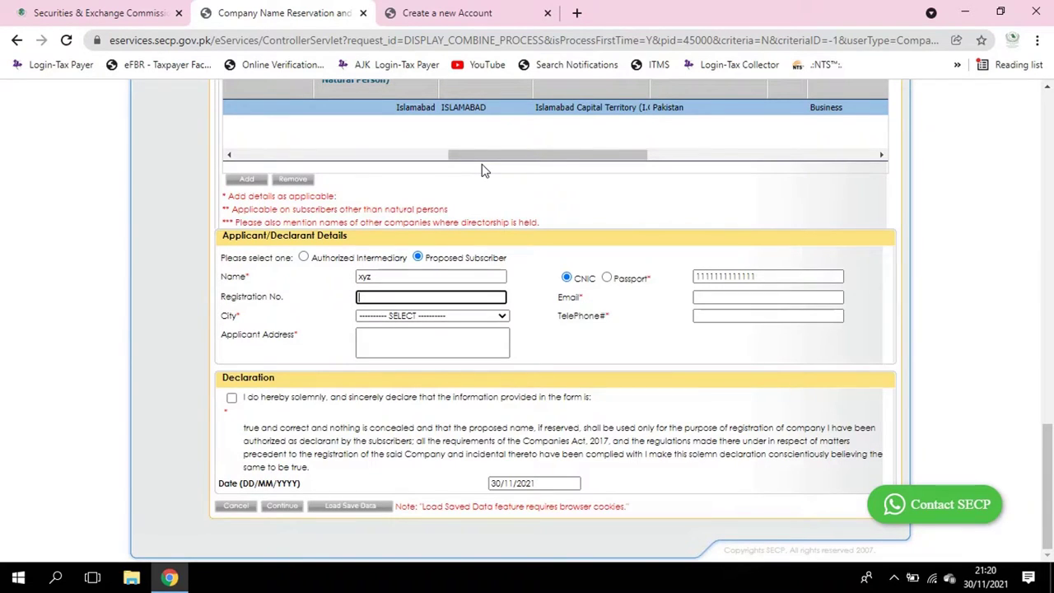
{"action": "key", "text": "Tab"}
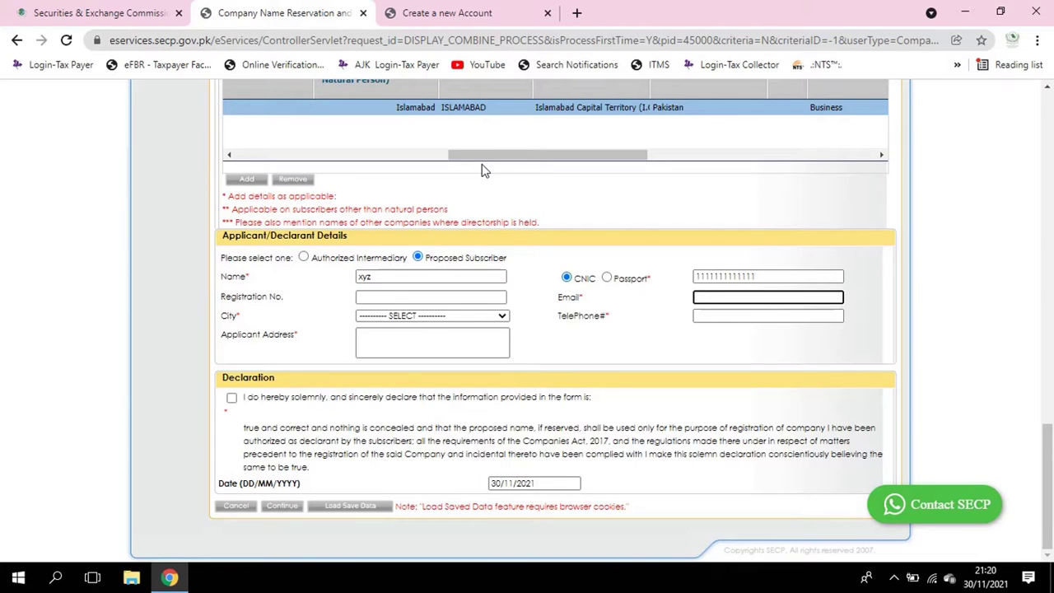
Set applicant city ISLAMABAD, enter the telephone and address islamabad, and accept the declaration
{"action": "key", "text": "Tab"}
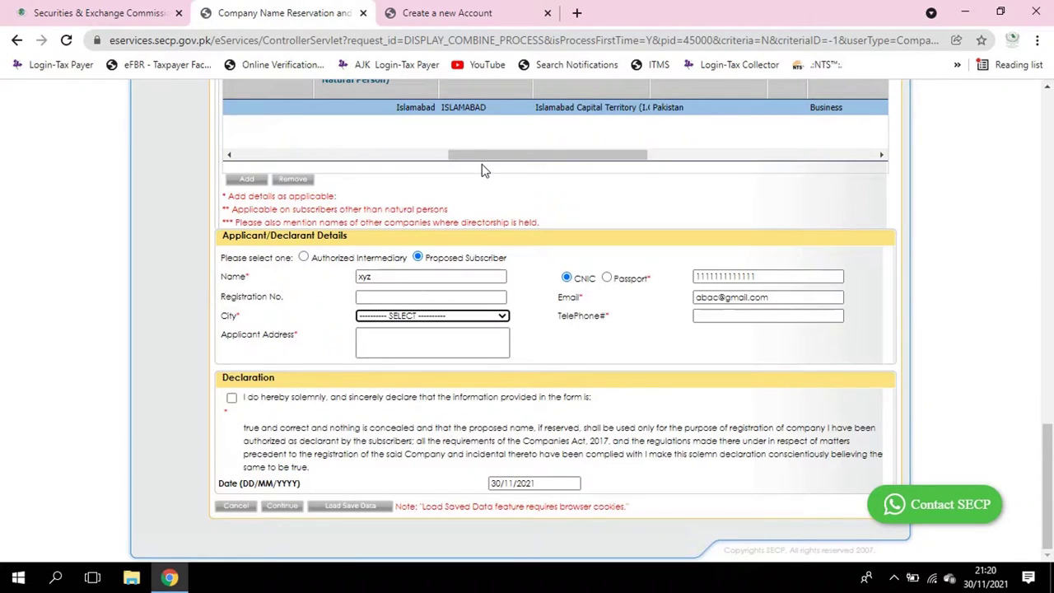
{"action": "key", "text": "i"}
{"action": "key", "text": "Tab"}
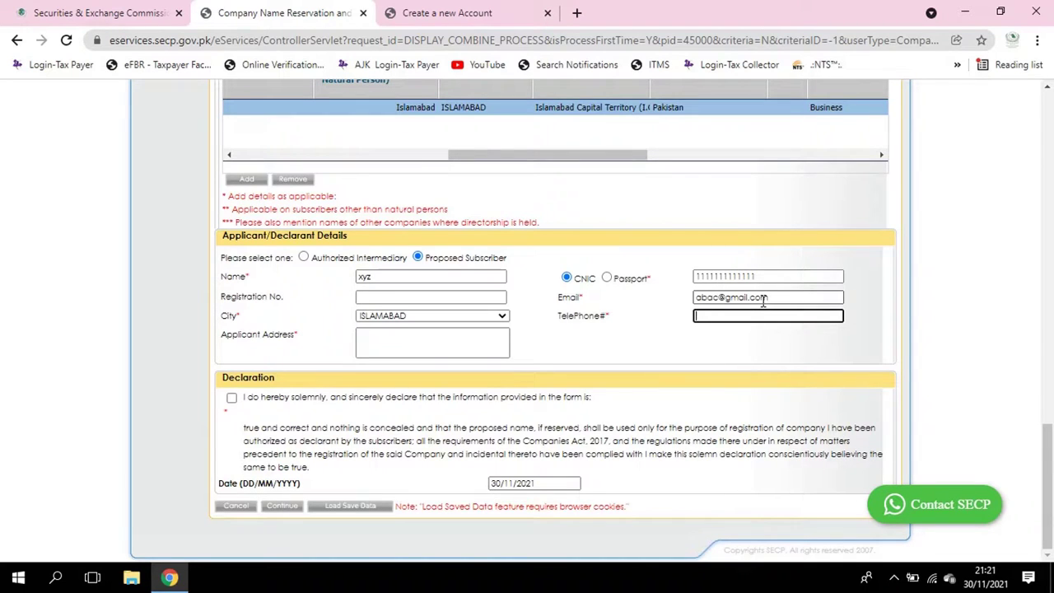
{"action": "type", "text": "1664646"}
{"action": "key", "text": "Tab"}
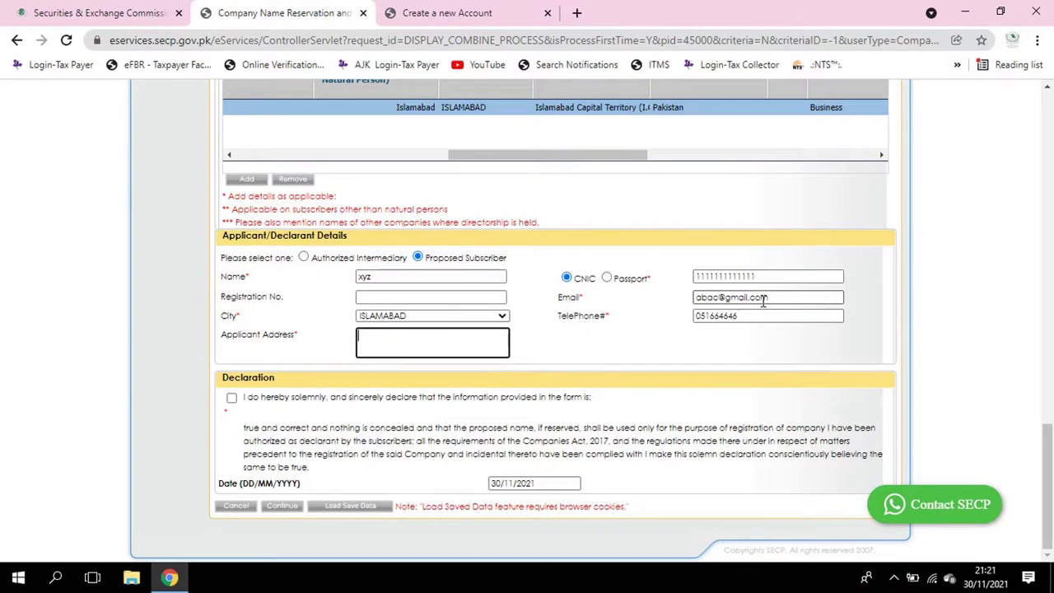
{"action": "type", "text": "islamabad"}
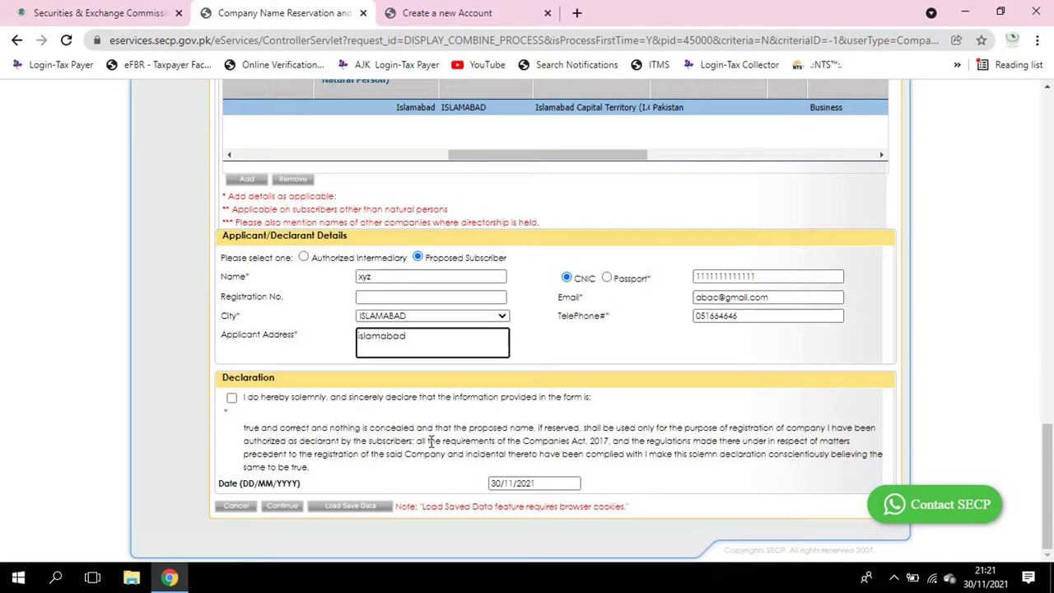
{"action": "left_click", "coordinate": [232, 397]}
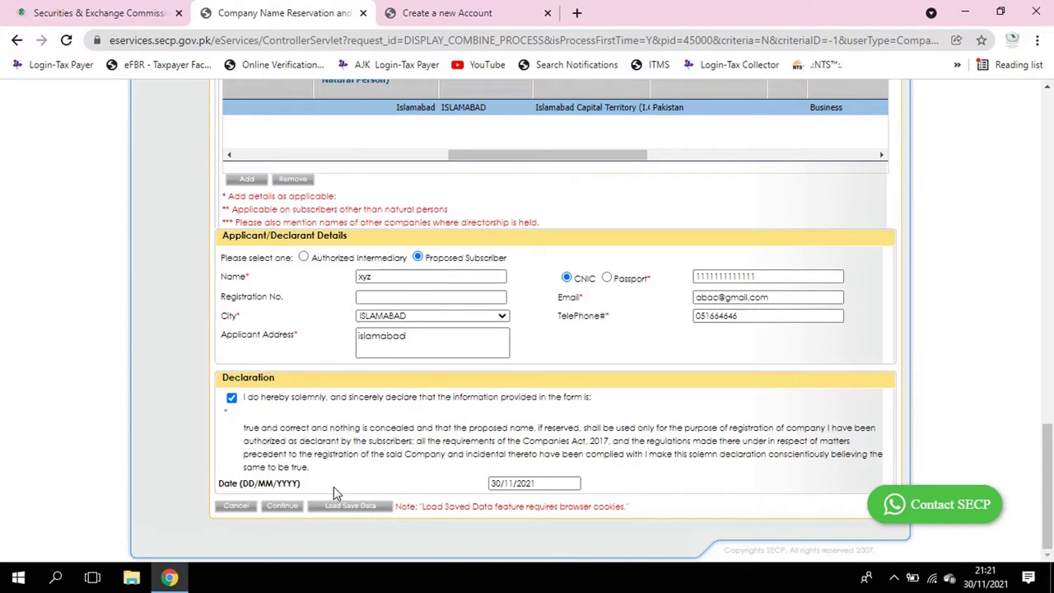
Try to continue, dismiss the 'Please Select Chief Executive Officer' alert, and scroll back to the directors' Name column
{"action": "left_click", "coordinate": [283, 505]}
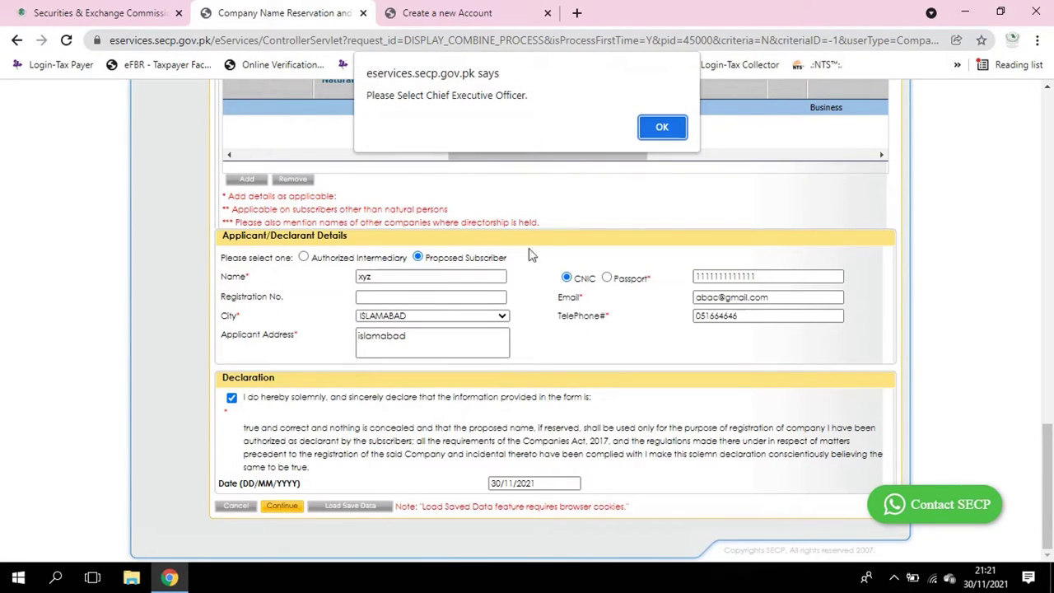
{"action": "left_click", "coordinate": [663, 128]}
{"action": "scroll", "coordinate": [371, 288], "scroll_direction": "up", "scroll_amount": 3}
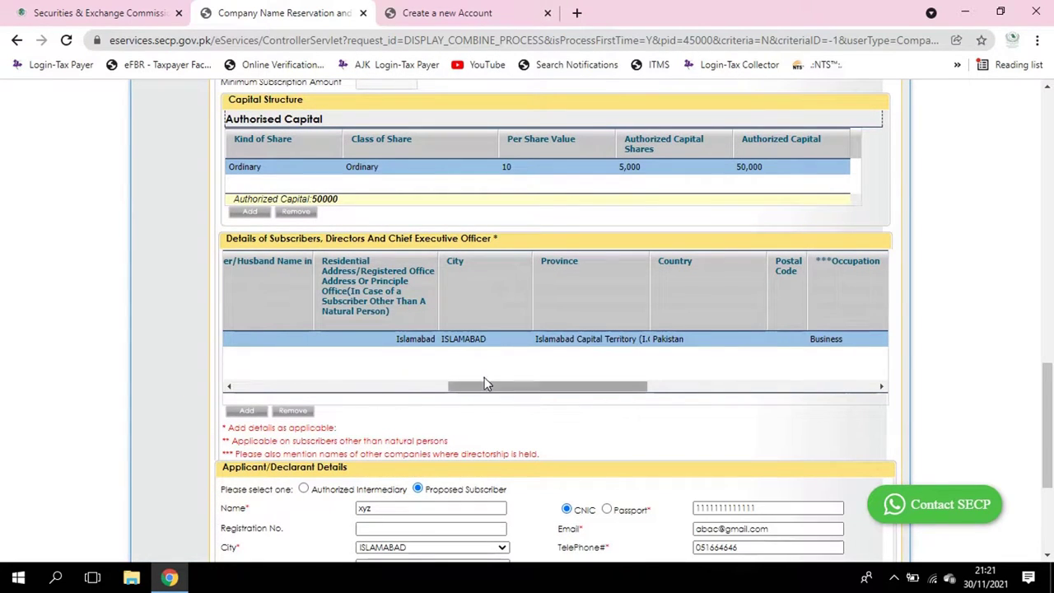
{"action": "left_click_drag", "start_coordinate": [484, 384], "coordinate": [268, 392]}
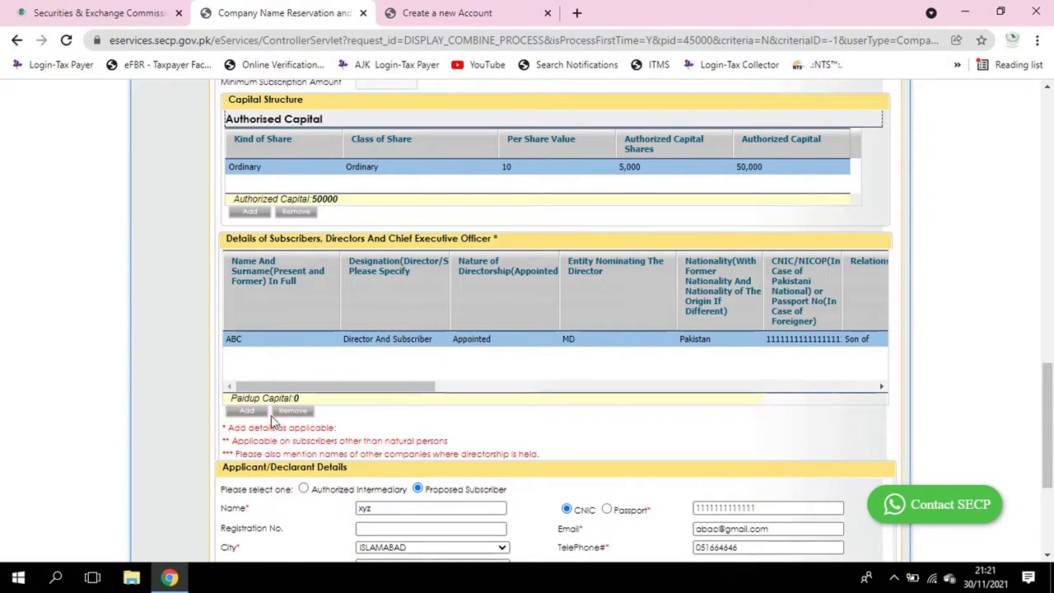
Add a director row with the person's name, Chief Executive designation, Pakistani nationality, 13-digit CNIC, and 'Son of'
{"action": "left_click", "coordinate": [249, 411]}
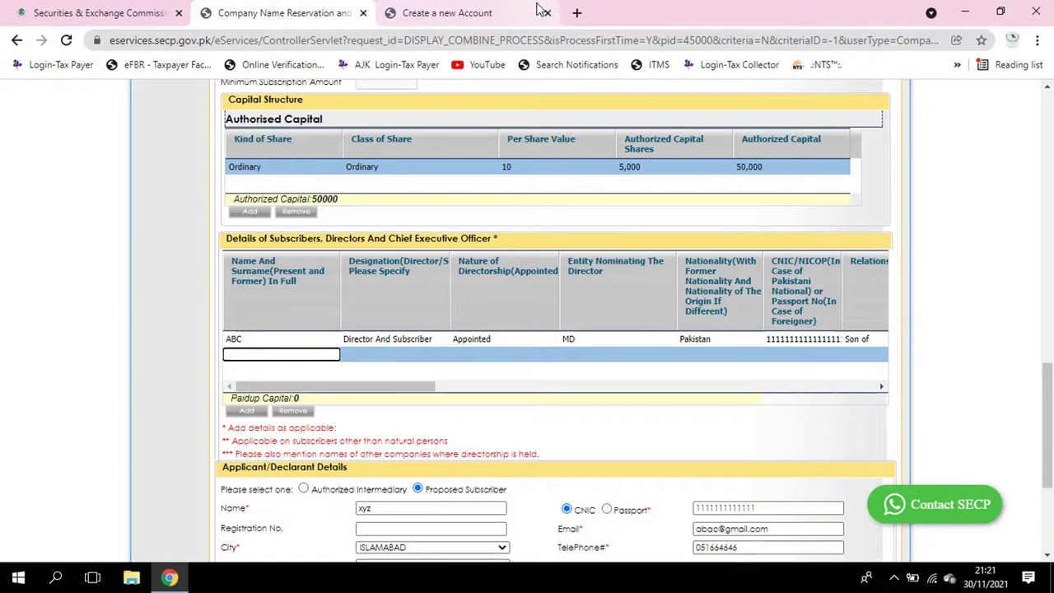
{"action": "type", "text": "ABC"}
{"action": "key", "text": "BackSpace"}
{"action": "key", "text": "BackSpace"}
{"action": "type", "text": "ABC"}
{"action": "left_click", "coordinate": [377, 355]}
{"action": "left_click", "coordinate": [424, 377]}
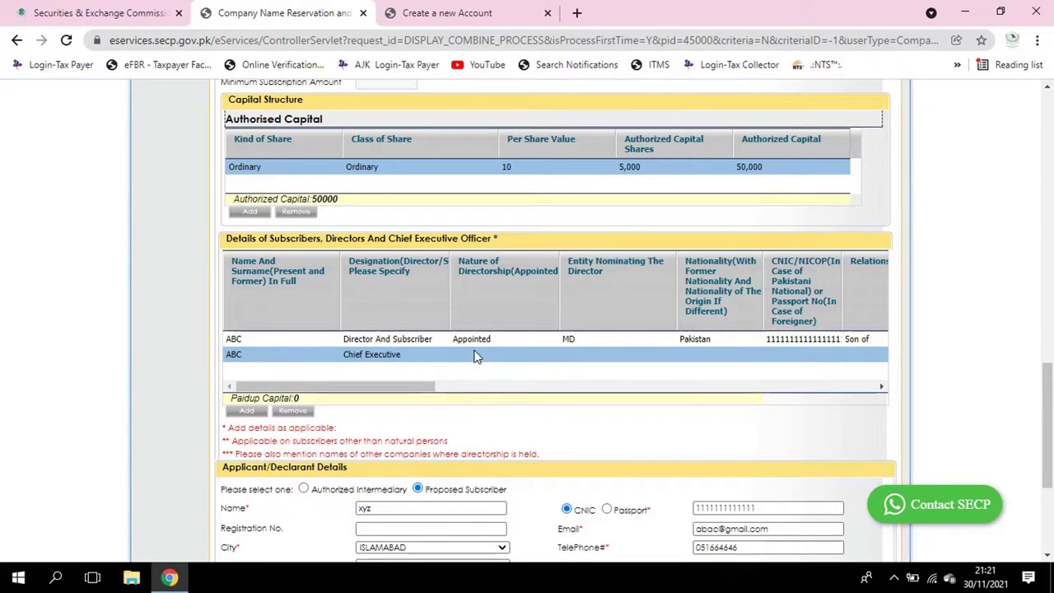
{"action": "left_click", "coordinate": [694, 359]}
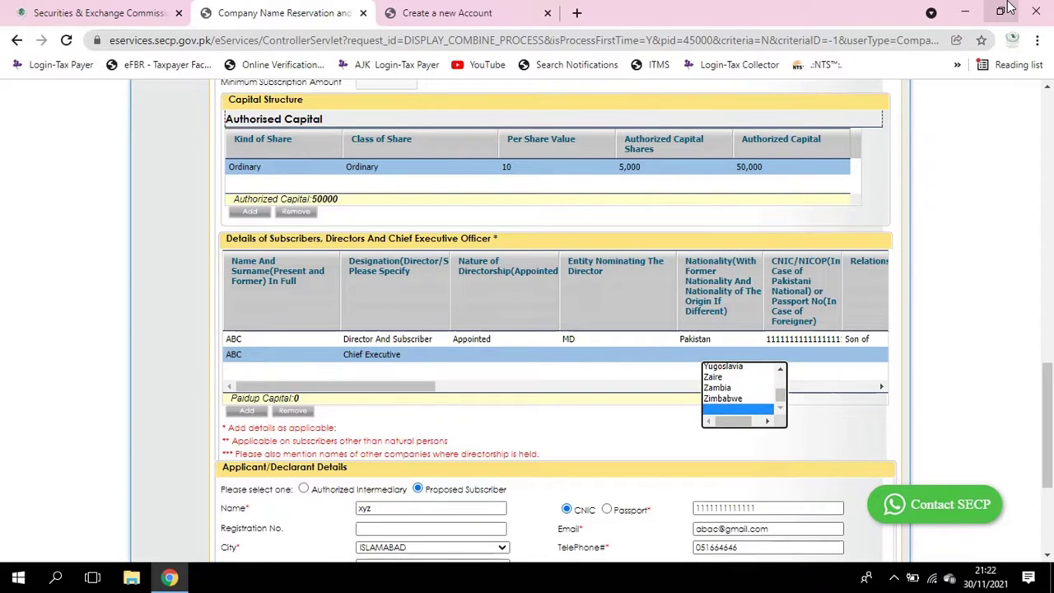
{"action": "key", "text": "p"}
{"action": "key", "text": "Tab"}
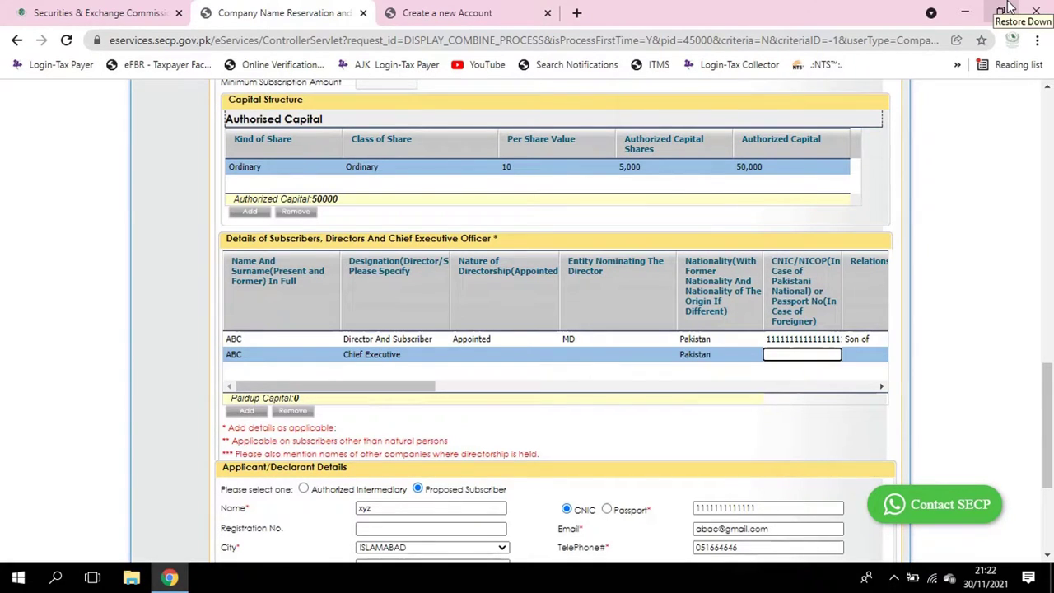
{"action": "type", "text": "111111111111111"}
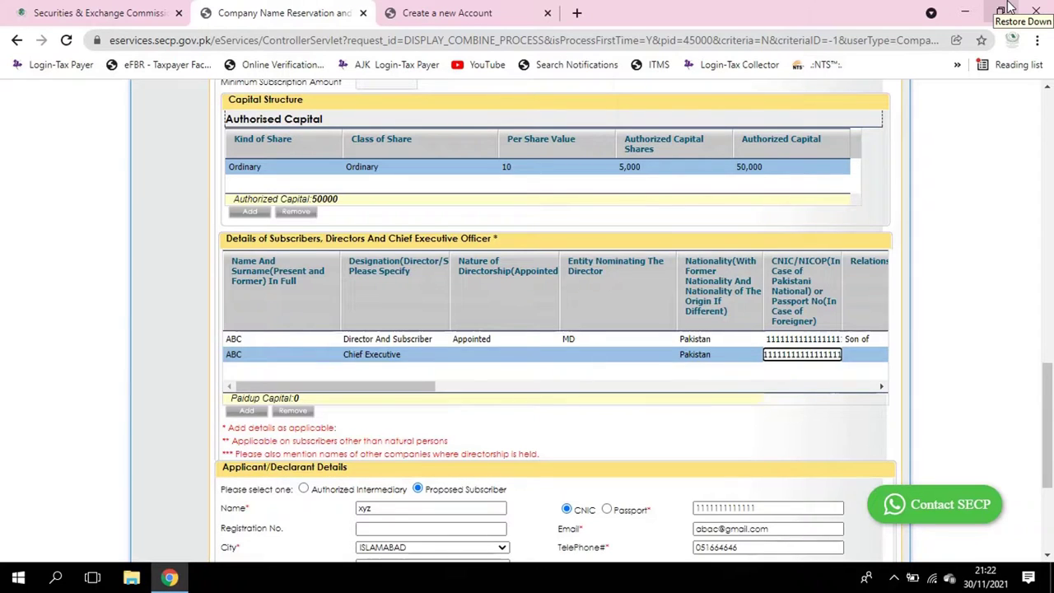
{"action": "key", "text": "Tab"}
{"action": "key", "text": "Up"}
{"action": "key", "text": "Up"}
{"action": "key", "text": "Up"}
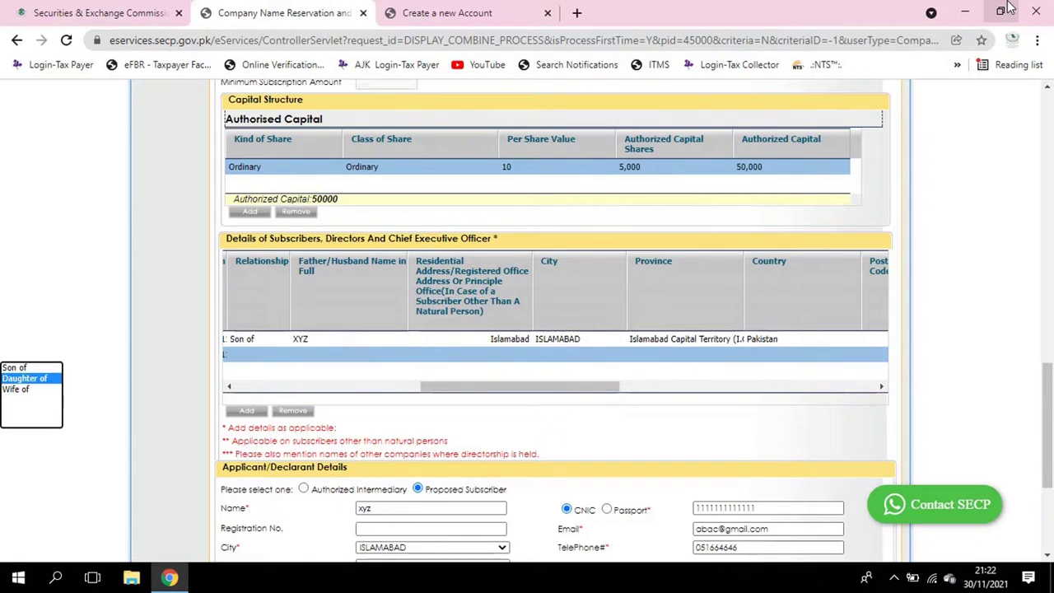
{"action": "key", "text": "Tab"}
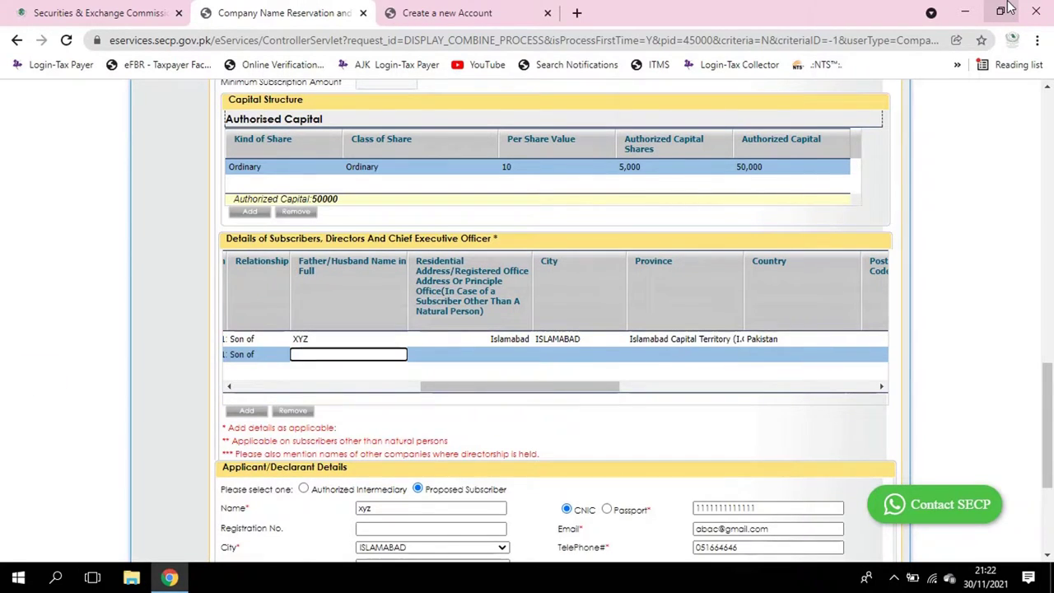
Enter the second row's father's name, residential address, city IS and province Islamabad Capital Territory
{"action": "type", "text": "XYZ"}
{"action": "key", "text": "Tab"}
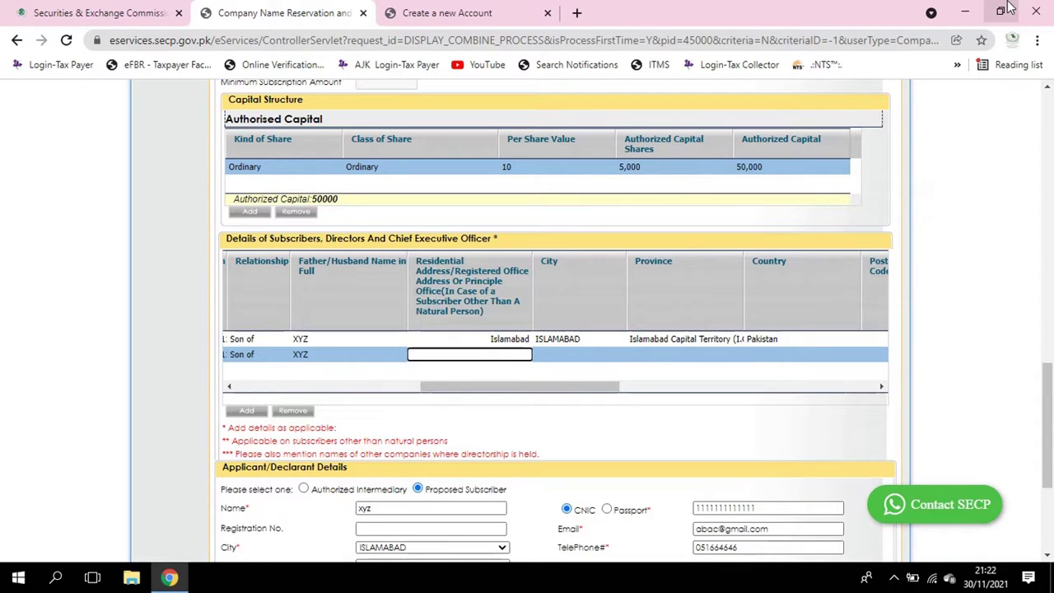
{"action": "type", "text": "ISA"}
{"action": "key", "text": "Tab"}
{"action": "type", "text": "IS"}
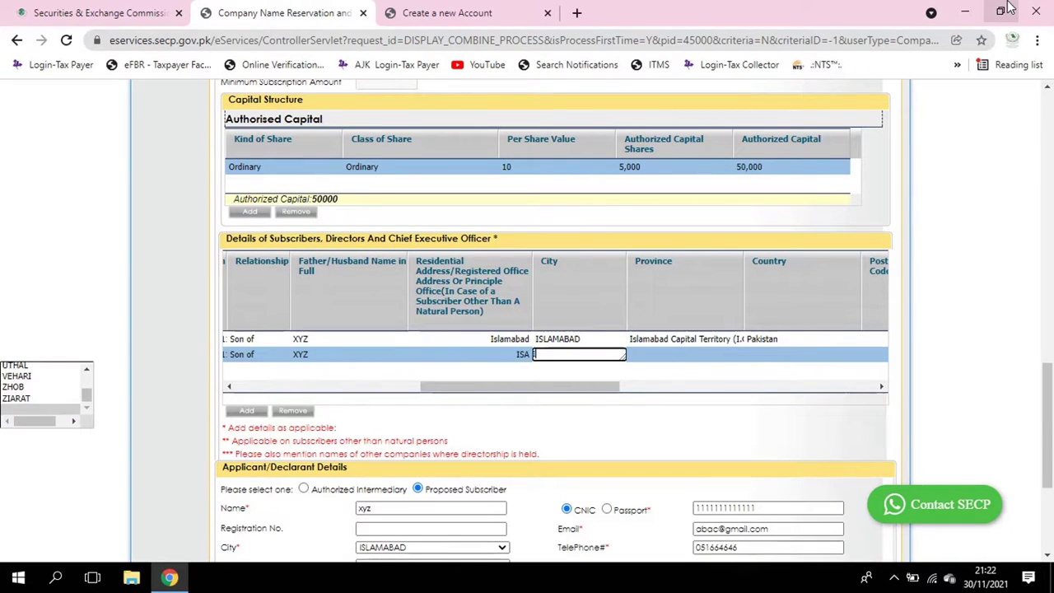
{"action": "key", "text": "Tab"}
{"action": "type", "text": "I"}
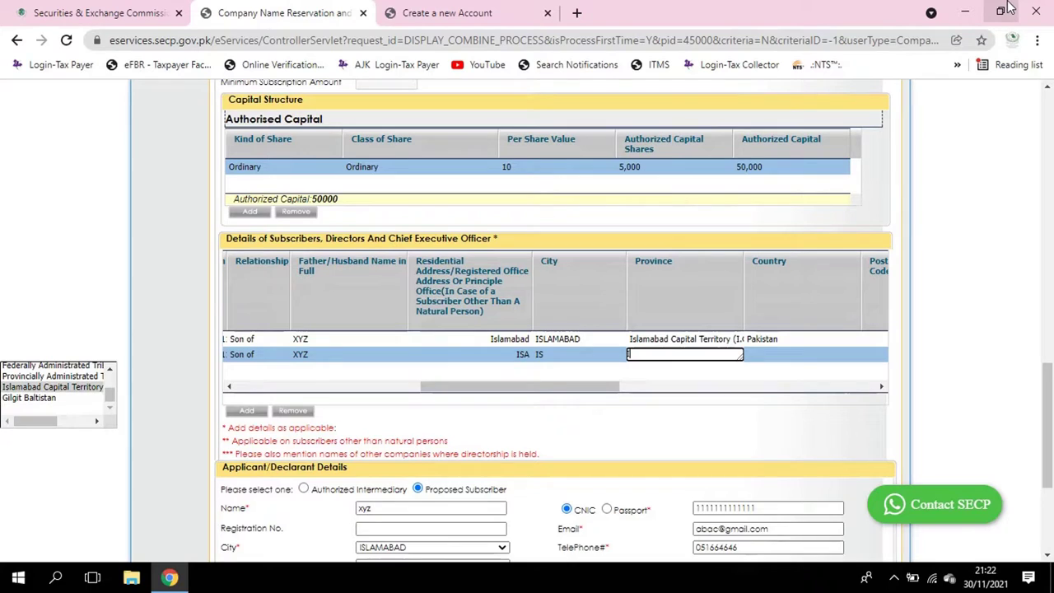
{"action": "key", "text": "Tab"}
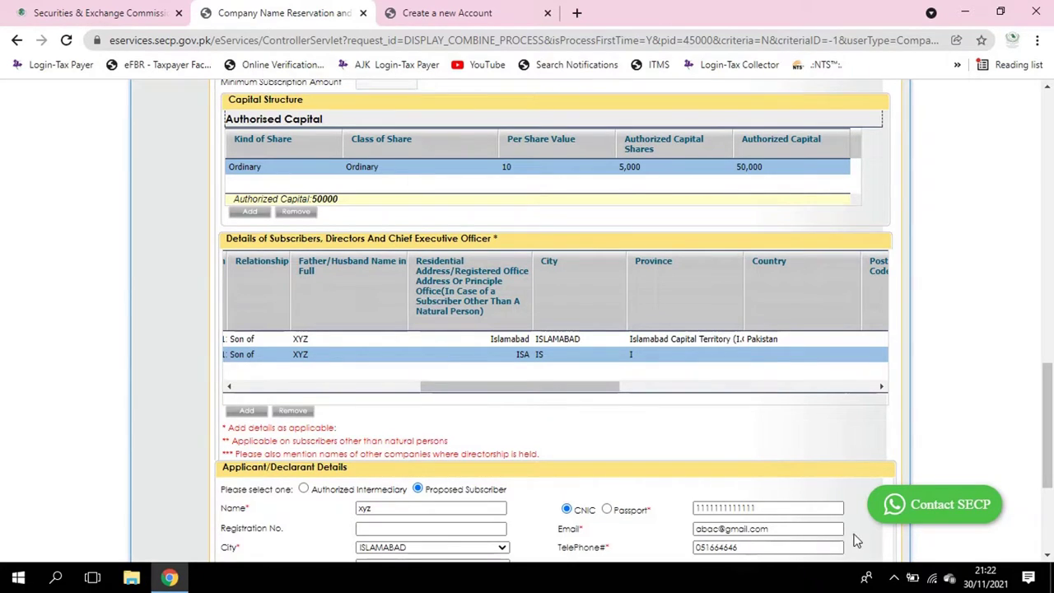
{"action": "left_click", "coordinate": [680, 341]}
{"action": "left_click", "coordinate": [663, 356]}
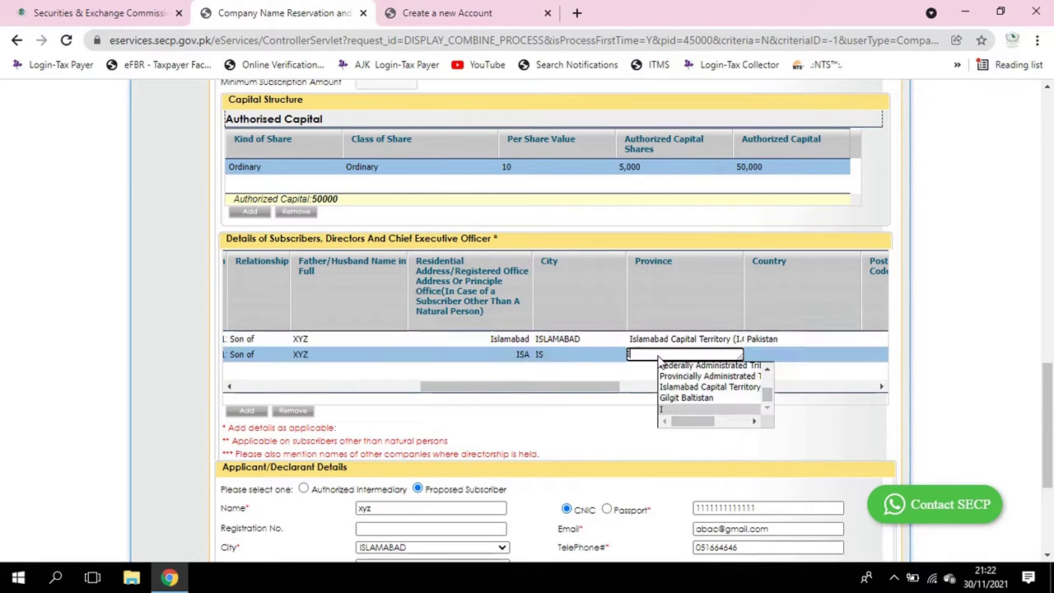
{"action": "left_click", "coordinate": [671, 386]}
Set the second row's country to Pakistan and occupation to BUSINESS
{"action": "left_click", "coordinate": [774, 348]}
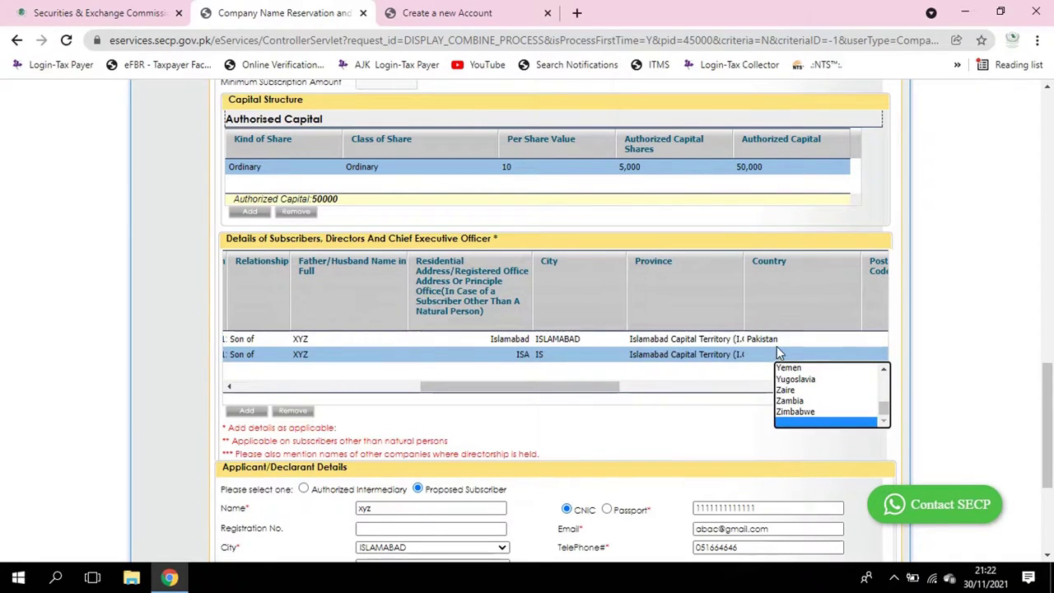
{"action": "key", "text": "p"}
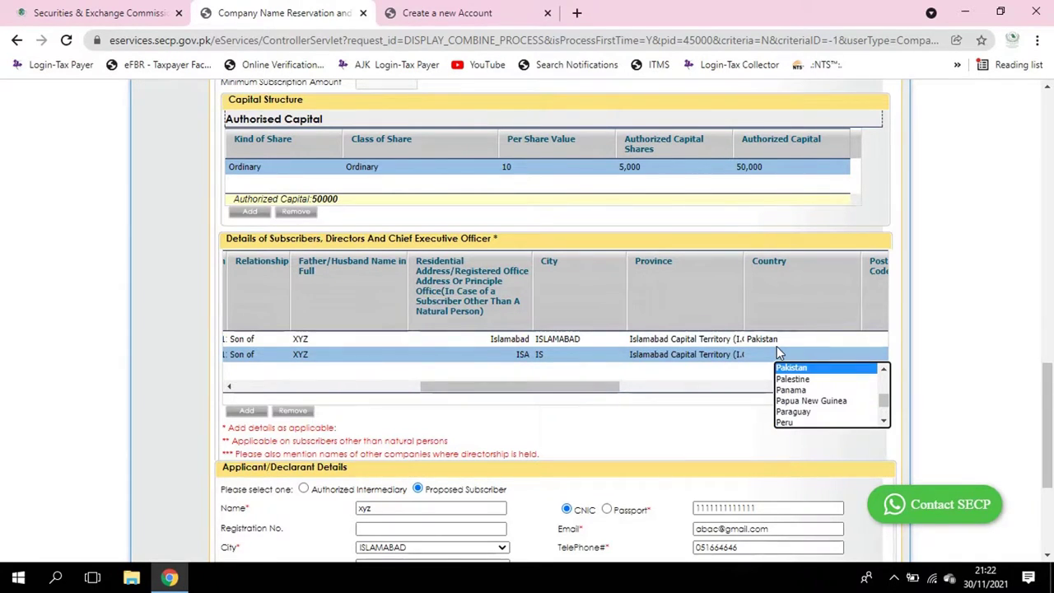
{"action": "key", "text": "Tab"}
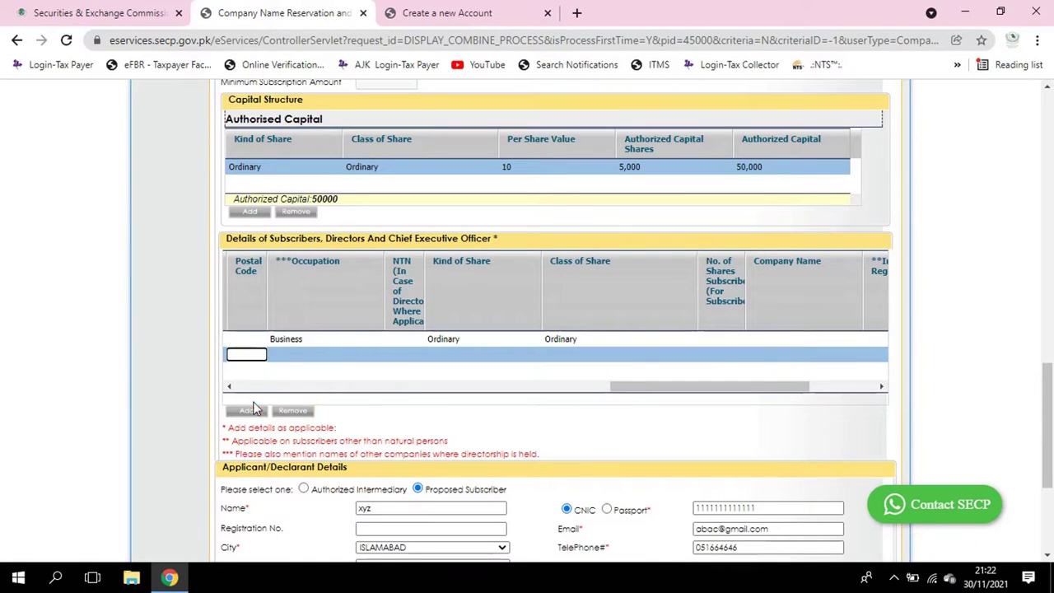
{"action": "left_click", "coordinate": [289, 356]}
{"action": "type", "text": "BUSI"}
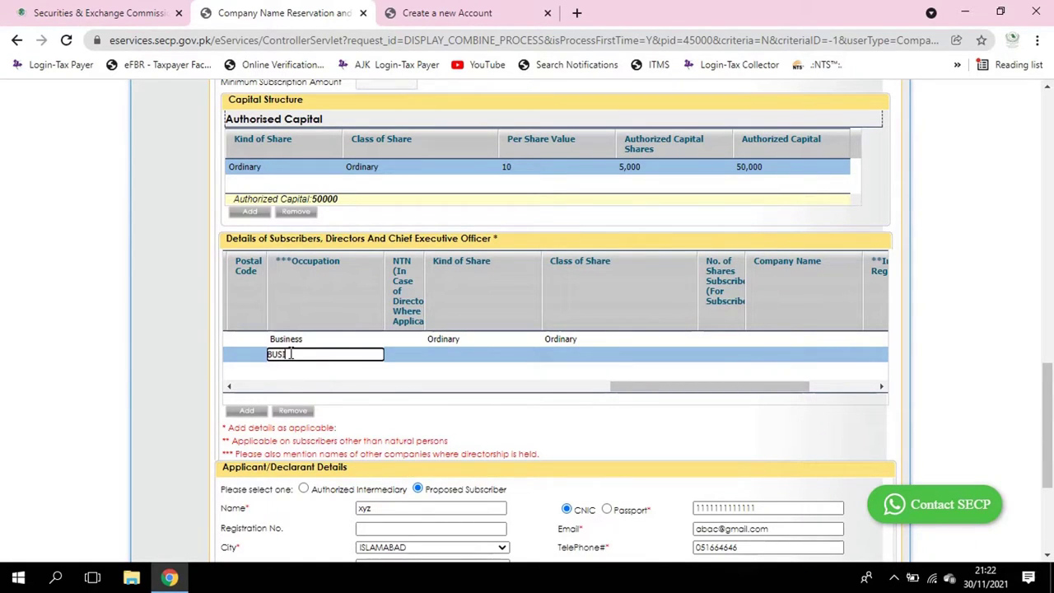
{"action": "type", "text": "NESS"}
{"action": "key", "text": "Tab"}
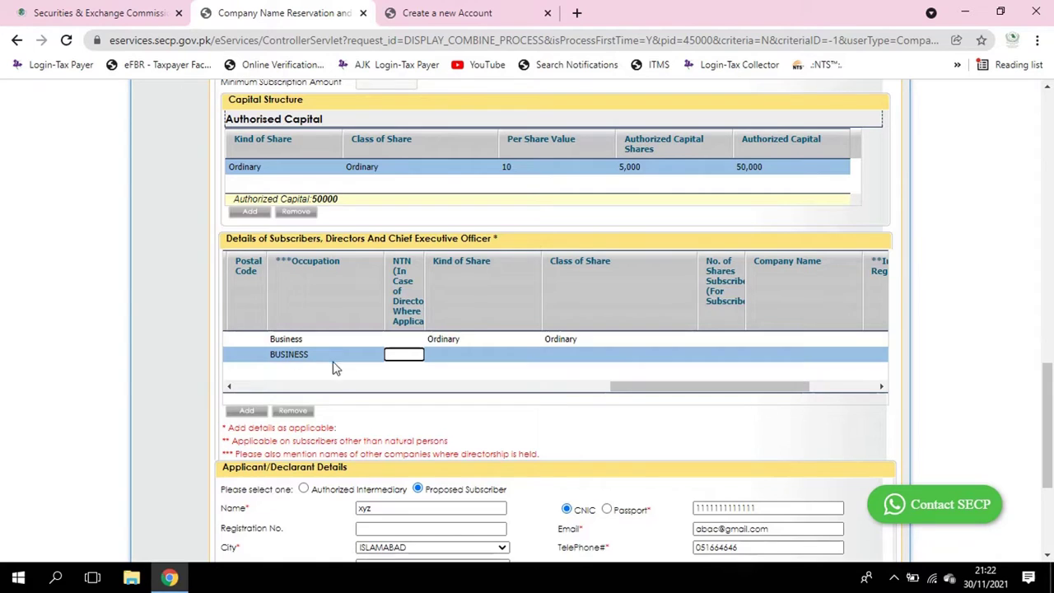
{"action": "scroll", "coordinate": [321, 401], "scroll_direction": "down", "scroll_amount": 2}
{"action": "scroll", "coordinate": [322, 401], "scroll_direction": "down", "scroll_amount": 2}
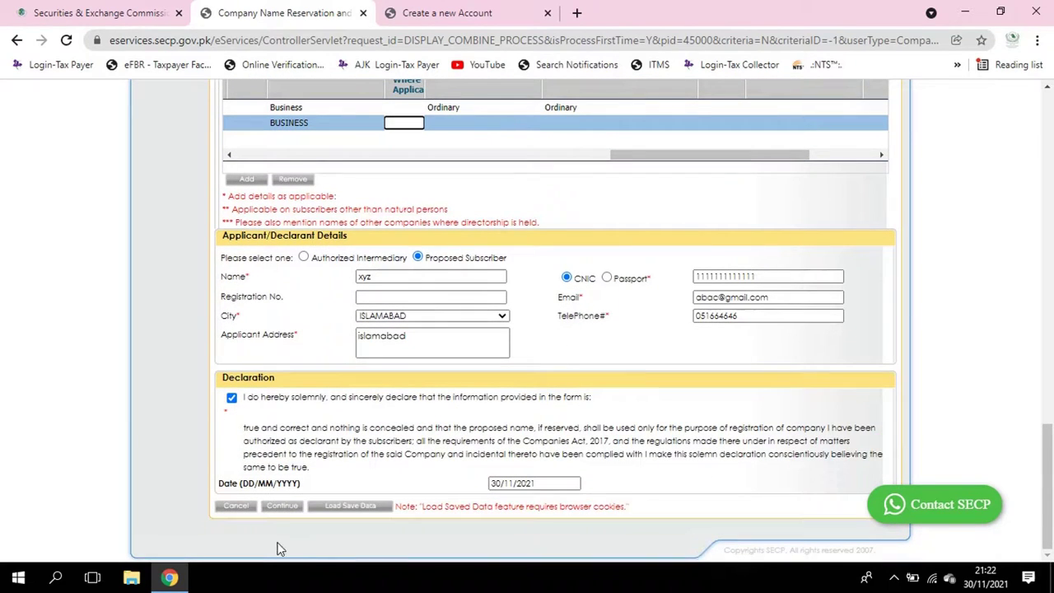
Try to continue, dismiss the 13-digit CNIC alert, and re-enter the first subscriber's CNIC with 13 digits
{"action": "left_click", "coordinate": [280, 517]}
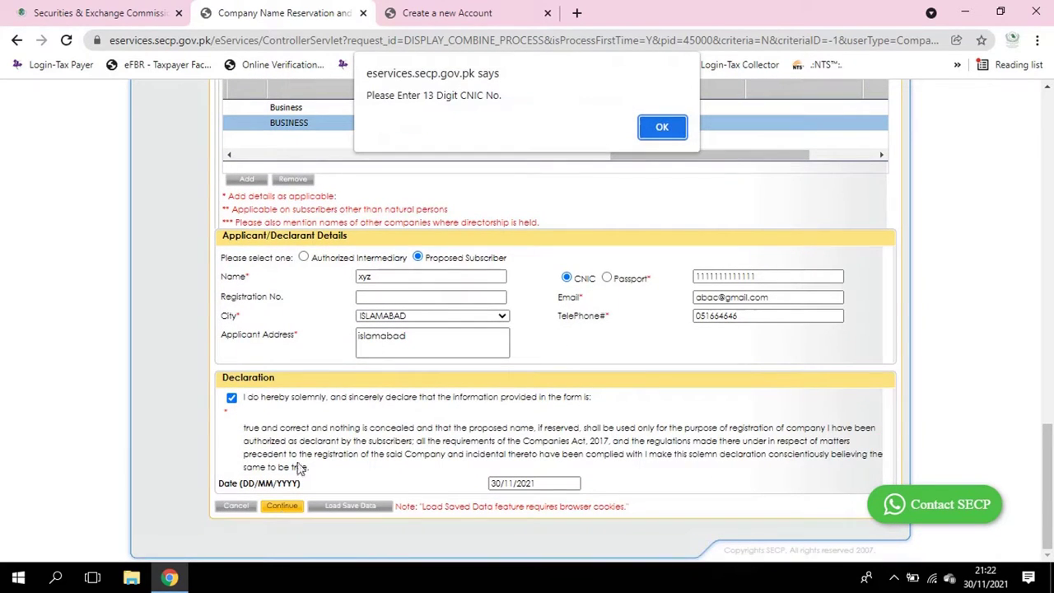
{"action": "left_click", "coordinate": [671, 128]}
{"action": "scroll", "coordinate": [609, 177], "scroll_direction": "up", "scroll_amount": 1}
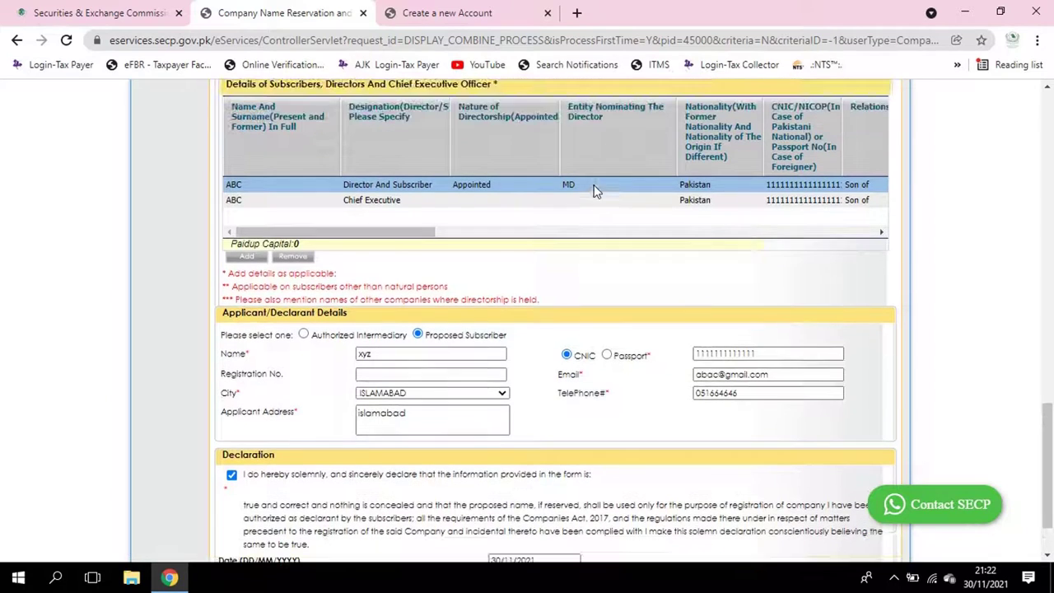
{"action": "left_click", "coordinate": [827, 186]}
{"action": "type", "text": "1111111"}
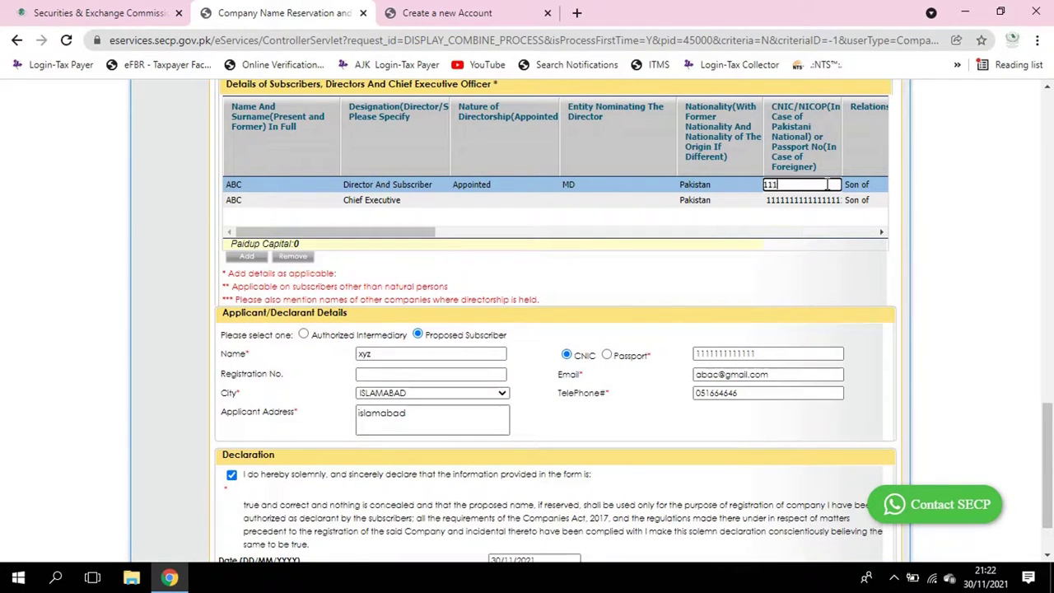
{"action": "type", "text": "1111111"}
{"action": "key", "text": "Tab"}
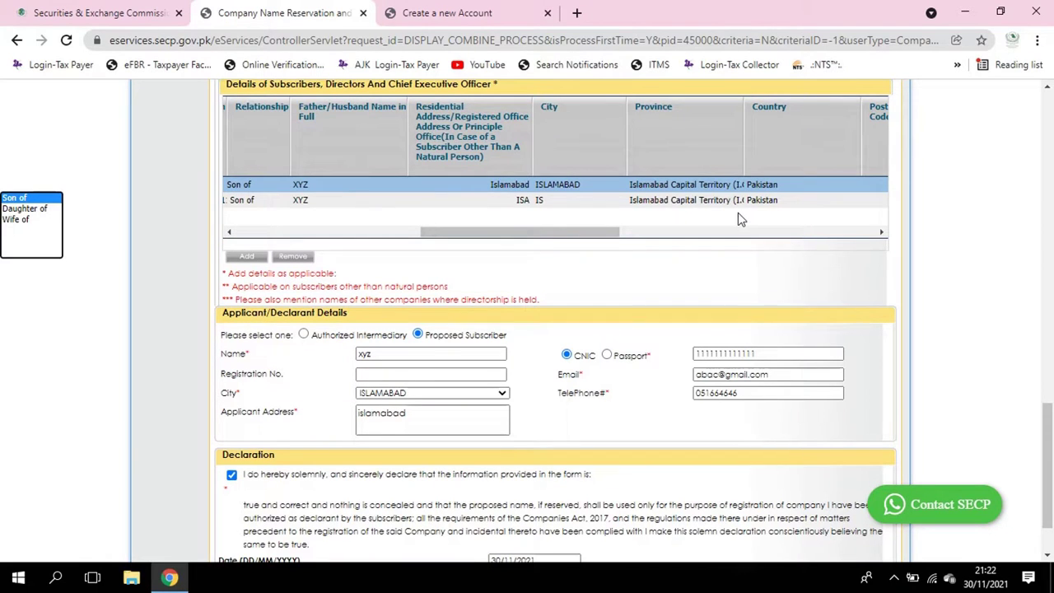
{"action": "left_click_drag", "start_coordinate": [546, 233], "coordinate": [495, 233]}
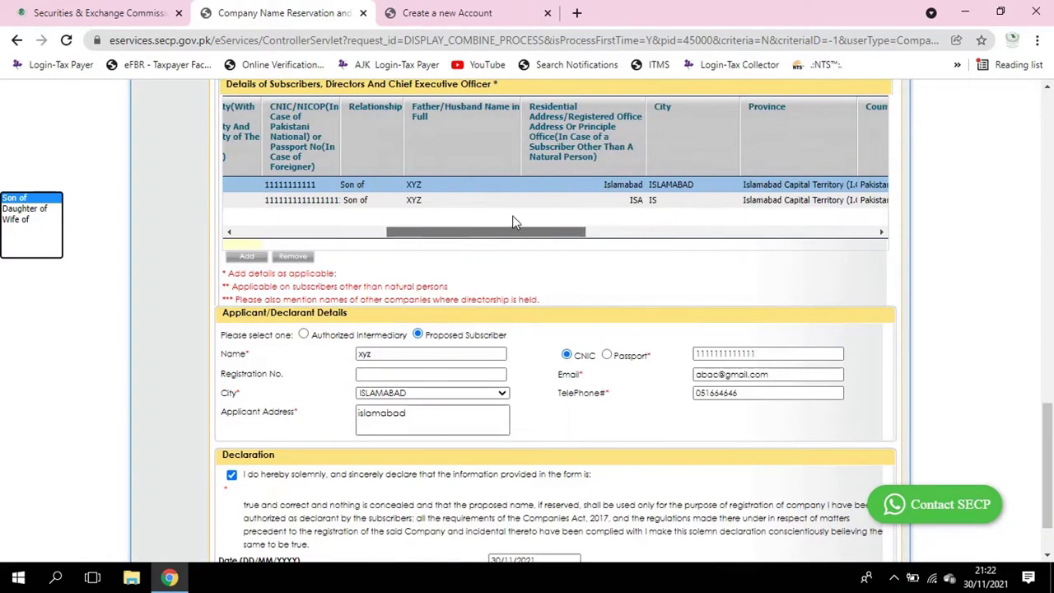
Replace the second subscriber's CNIC with 13 digits and re-correct the first subscriber's CNIC
{"action": "left_click", "coordinate": [320, 200]}
{"action": "key", "text": "ctrl+a"}
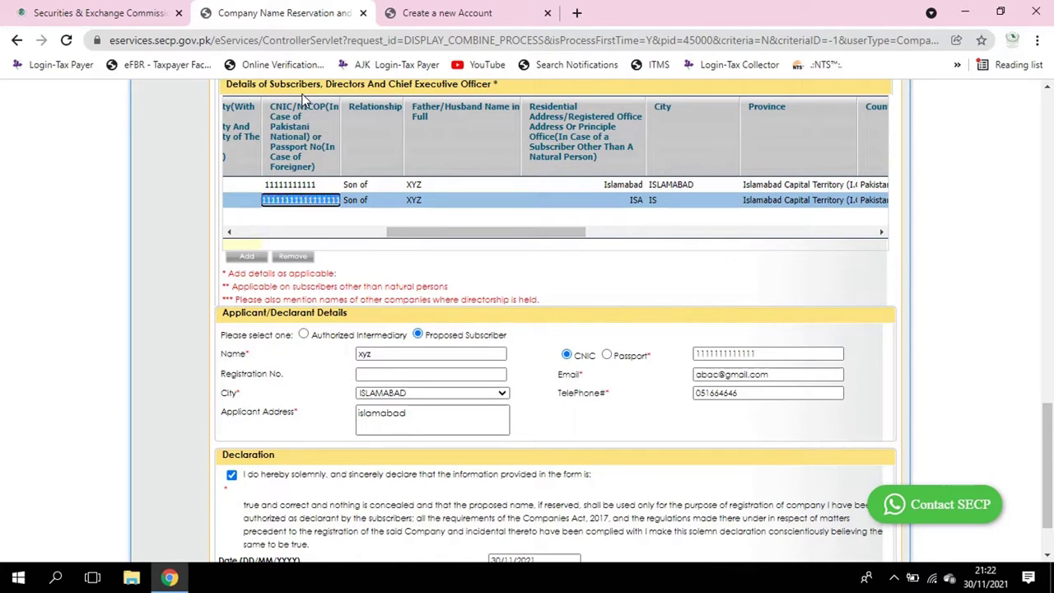
{"action": "key", "text": "Up"}
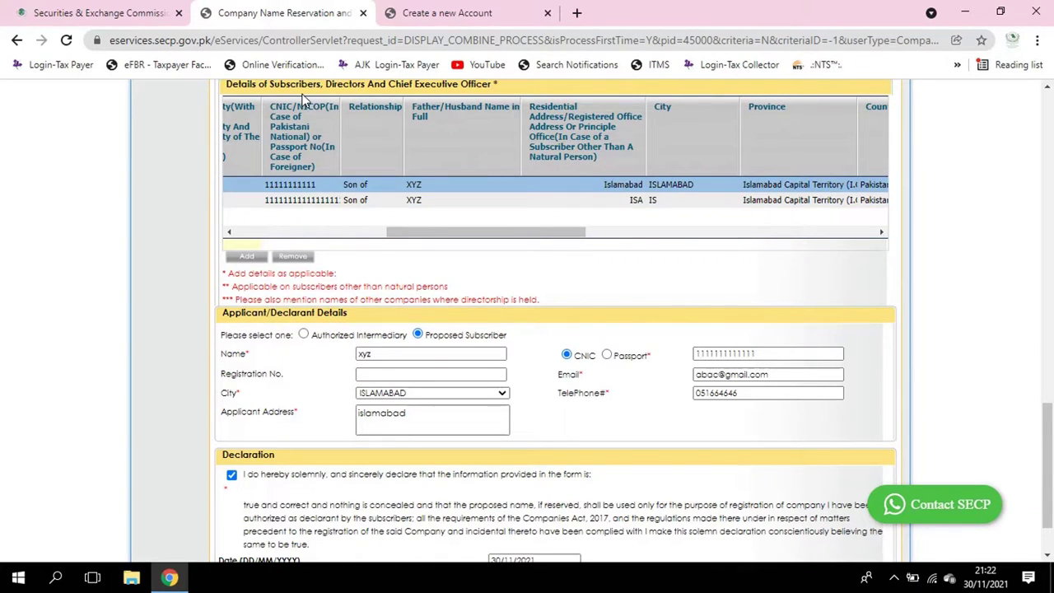
{"action": "left_click", "coordinate": [298, 203]}
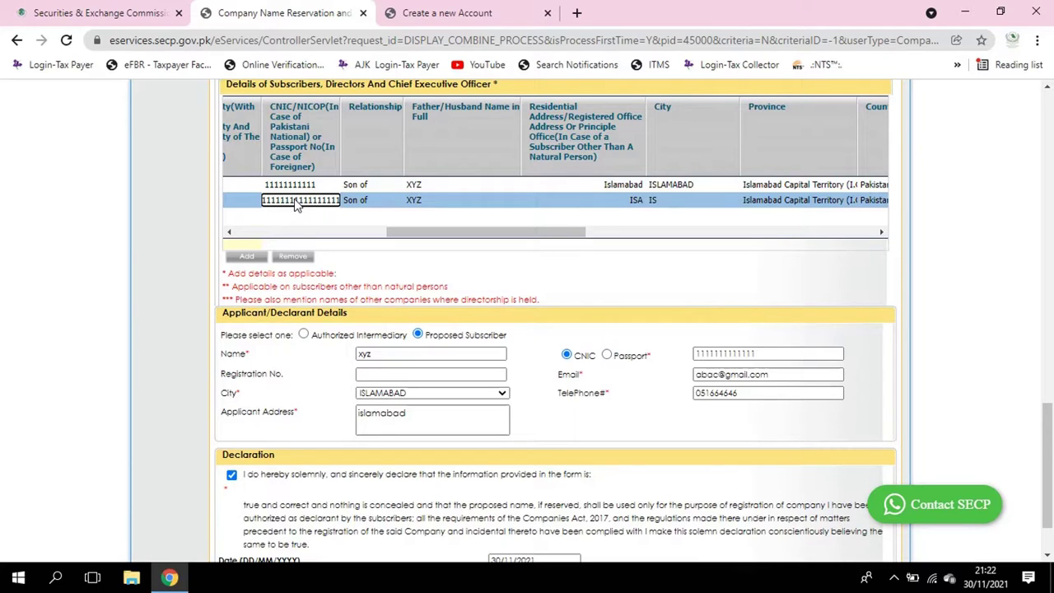
{"action": "key", "text": "ctrl+a"}
{"action": "type", "text": "1111111111111"}
{"action": "left_click", "coordinate": [307, 186]}
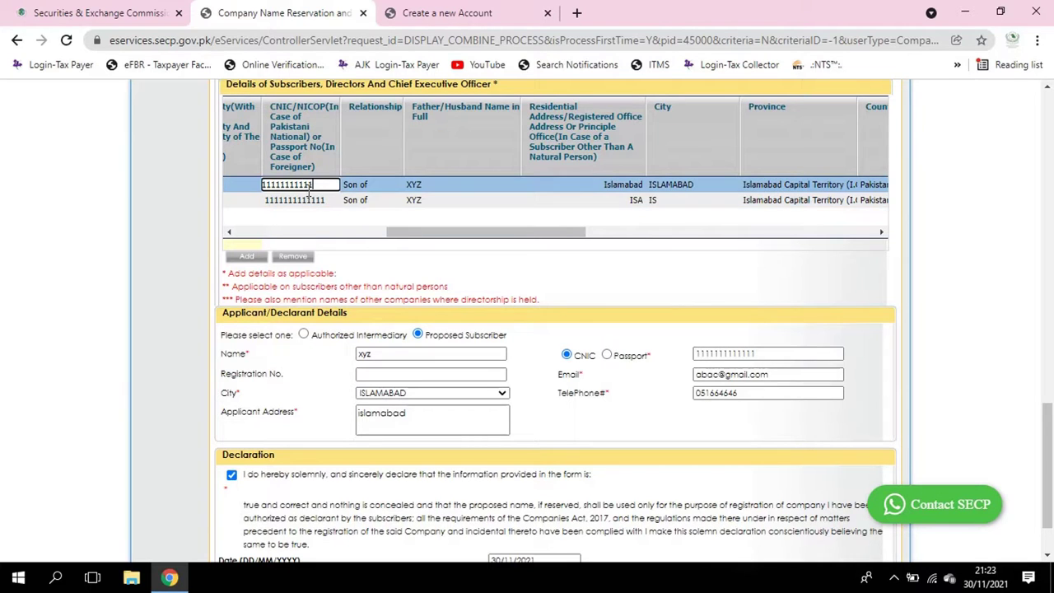
{"action": "key", "text": "BackSpace"}
{"action": "key", "text": "BackSpace"}
{"action": "key", "text": "BackSpace"}
{"action": "key", "text": "BackSpace"}
{"action": "key", "text": "BackSpace"}
{"action": "key", "text": "BackSpace"}
{"action": "key", "text": "BackSpace"}
{"action": "key", "text": "BackSpace"}
{"action": "key", "text": "BackSpace"}
{"action": "key", "text": "BackSpace"}
{"action": "key", "text": "BackSpace"}
{"action": "key", "text": "BackSpace"}
{"action": "key", "text": "BackSpace"}
{"action": "type", "text": "111111111111"}
{"action": "key", "text": "Return"}
{"action": "scroll", "coordinate": [183, 291], "scroll_direction": "down", "scroll_amount": 2}
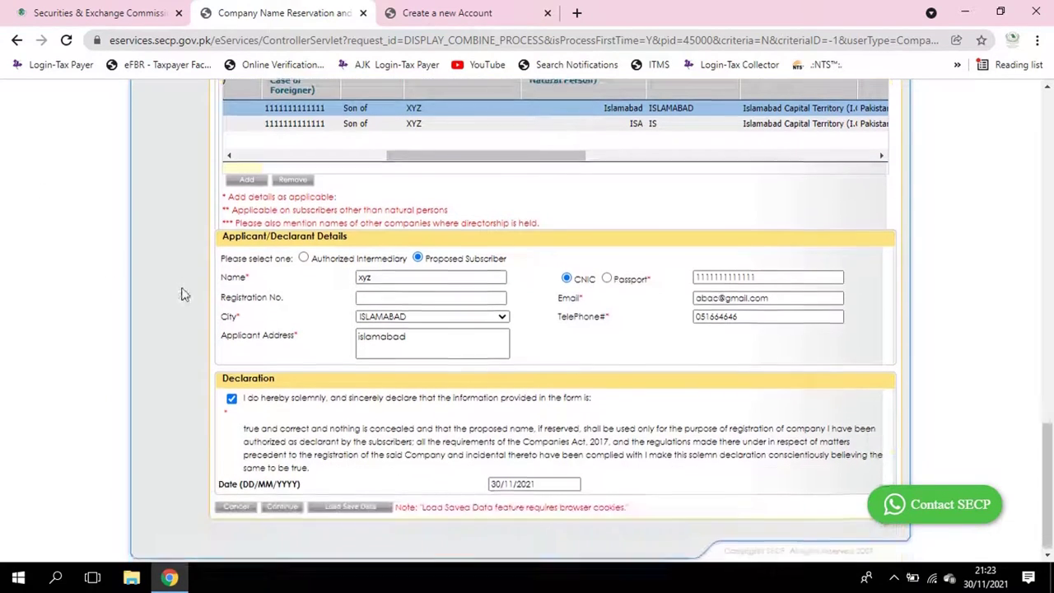
Try to continue, dismiss the missing relationship alert, and enter FATHER as the relationship
{"action": "left_click", "coordinate": [285, 507]}
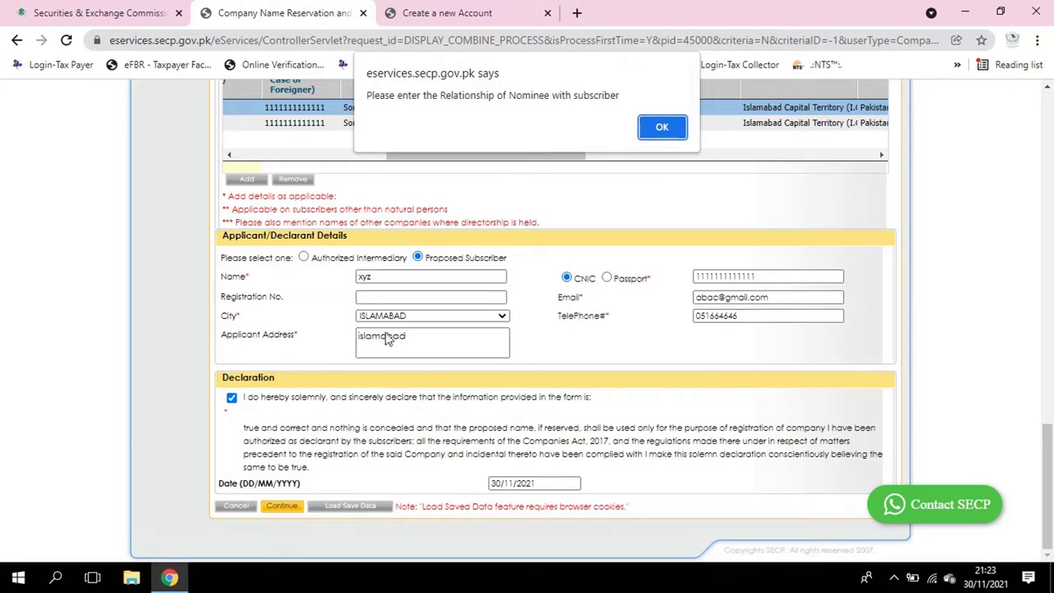
{"action": "left_click", "coordinate": [655, 130]}
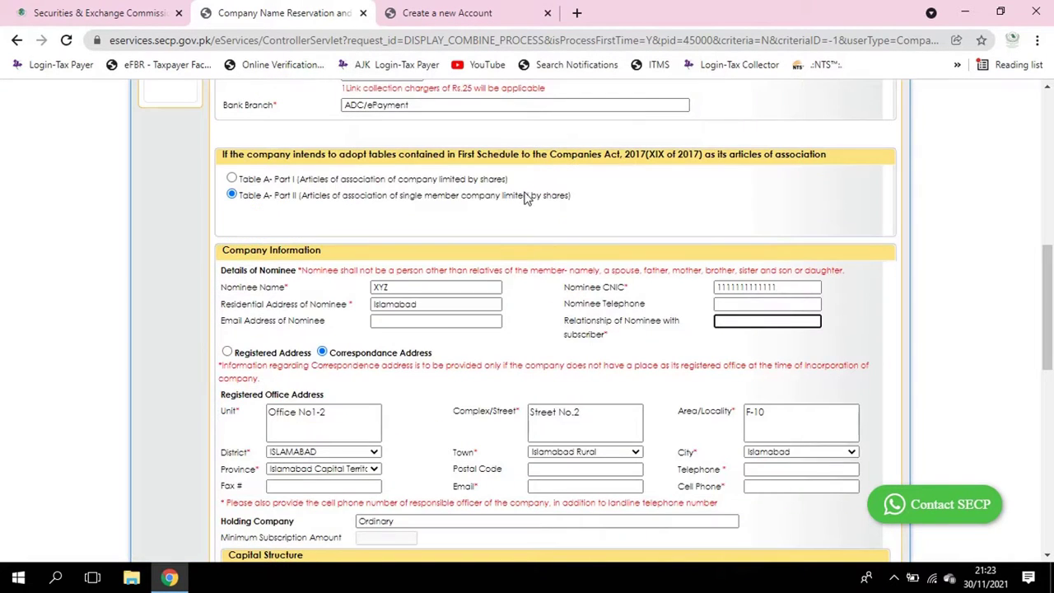
{"action": "scroll", "coordinate": [504, 212], "scroll_direction": "up", "scroll_amount": 2}
{"action": "scroll", "coordinate": [527, 220], "scroll_direction": "down", "scroll_amount": 1}
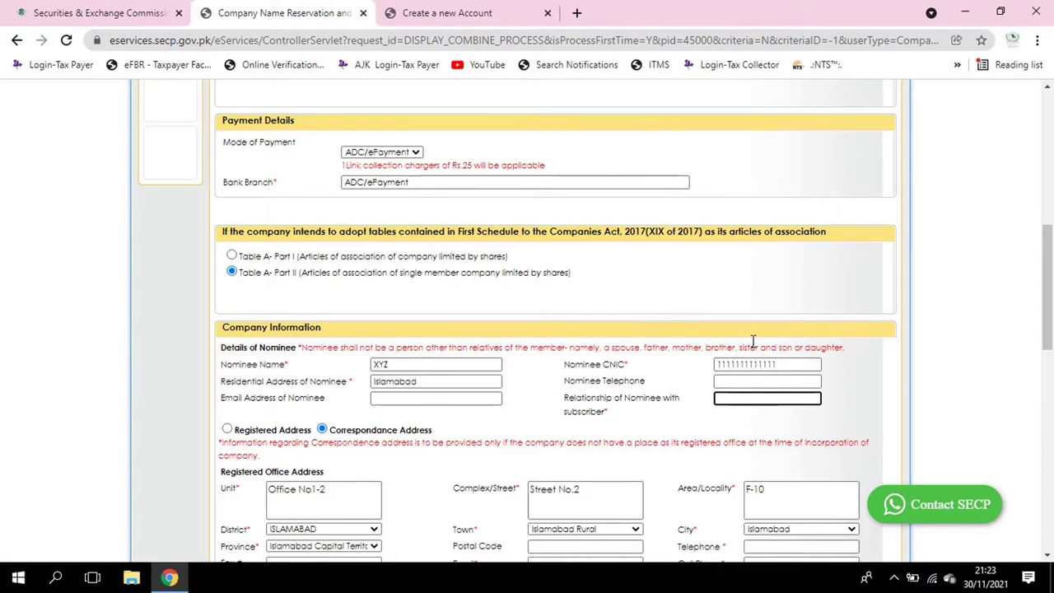
{"action": "type", "text": "FATHER"}
{"action": "left_click", "coordinate": [700, 419]}
{"action": "scroll", "coordinate": [700, 418], "scroll_direction": "down", "scroll_amount": 8}
{"action": "scroll", "coordinate": [483, 380], "scroll_direction": "down", "scroll_amount": 3}
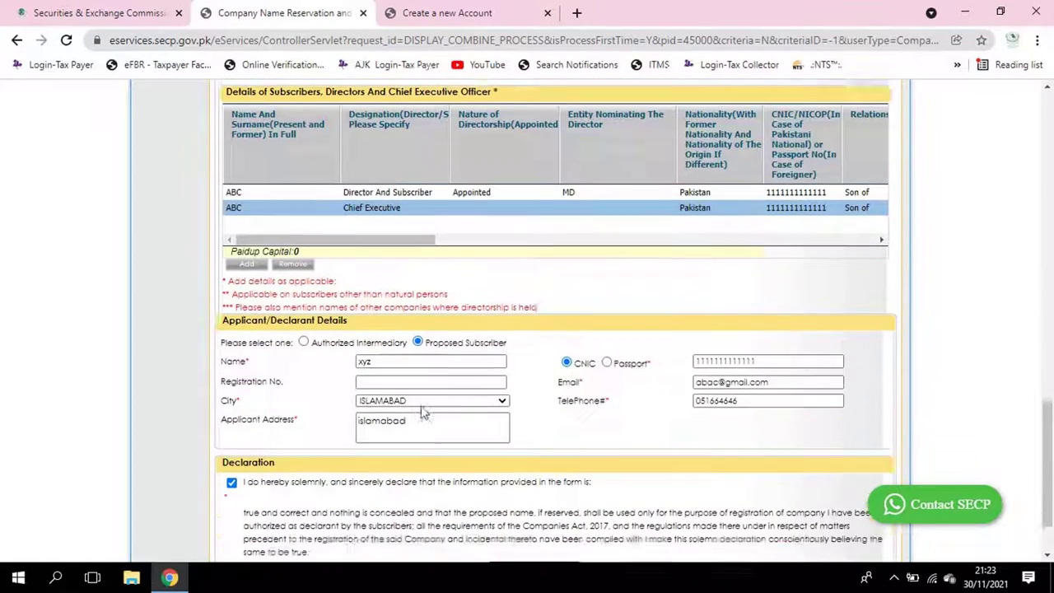
Try to continue again, dismiss the missing shares alert, and enter 5000 shares for the subscriber
{"action": "left_click", "coordinate": [297, 504]}
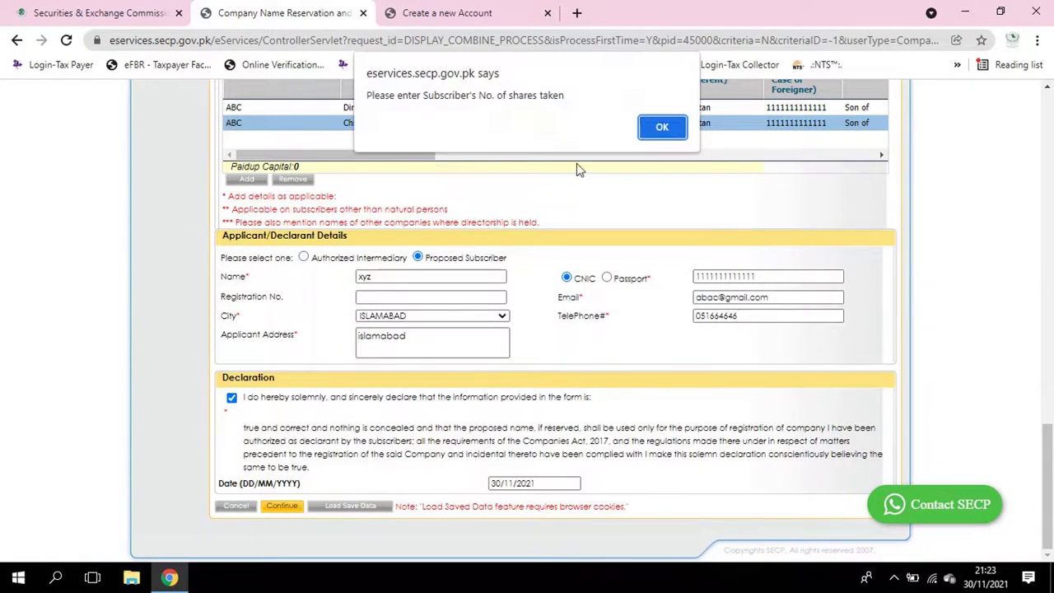
{"action": "left_click", "coordinate": [652, 134]}
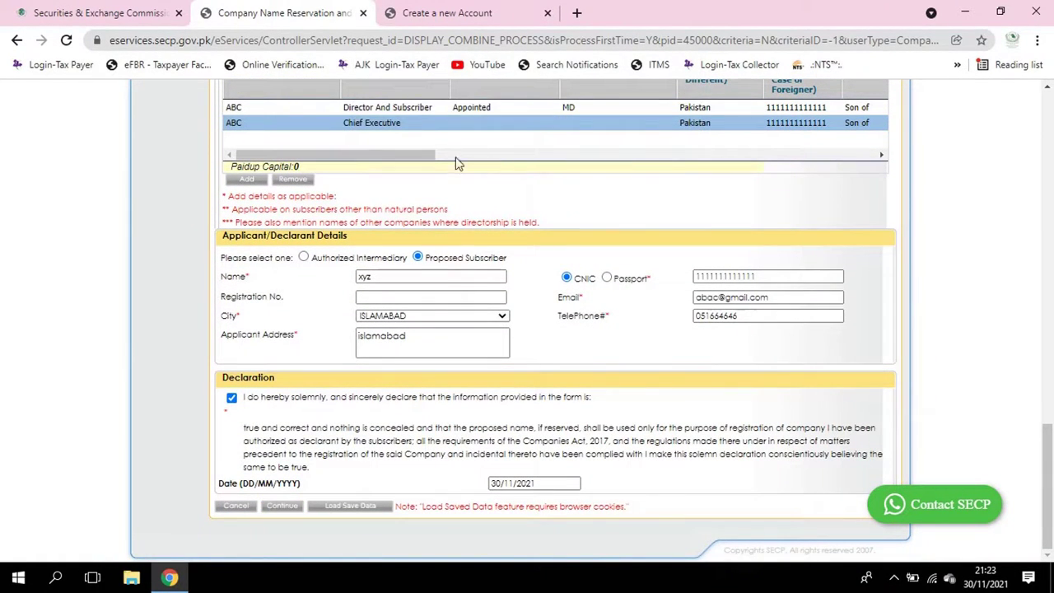
{"action": "left_click_drag", "start_coordinate": [407, 160], "coordinate": [821, 149]}
{"action": "scroll", "coordinate": [820, 153], "scroll_direction": "up", "scroll_amount": 1}
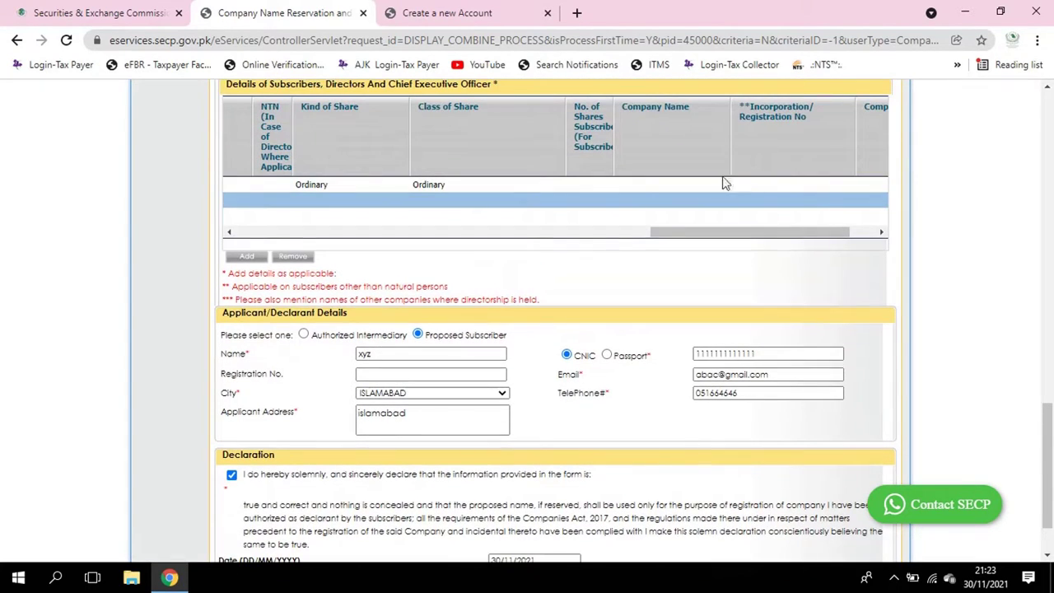
{"action": "left_click", "coordinate": [593, 186]}
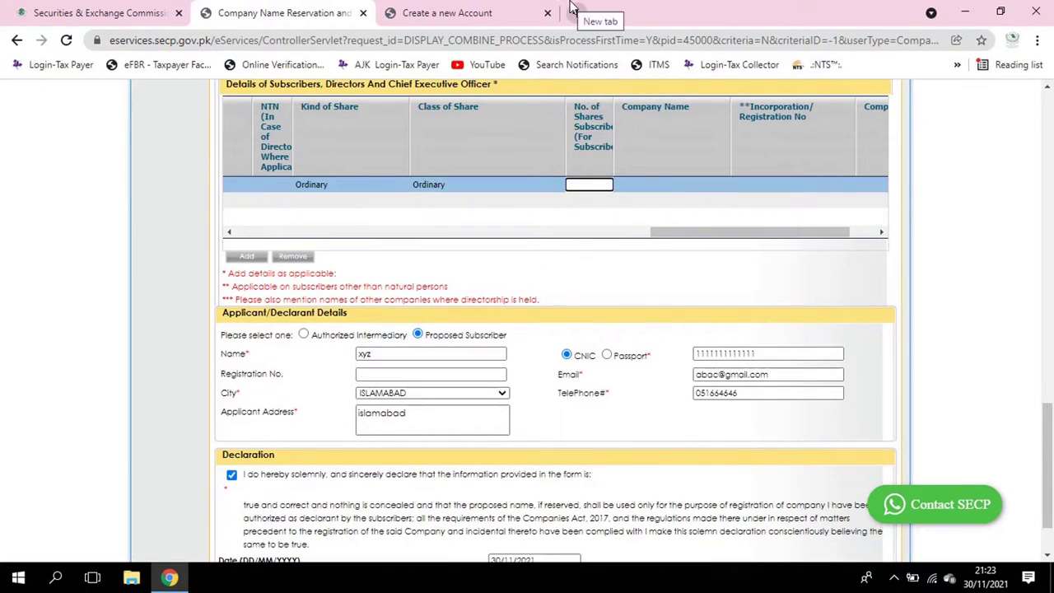
{"action": "type", "text": "10"}
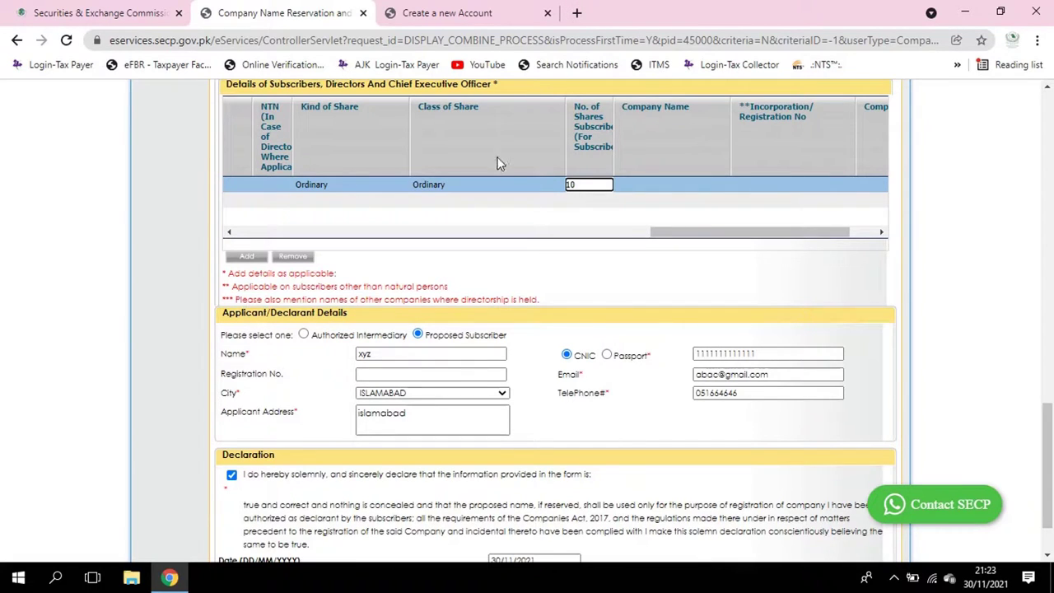
{"action": "key", "text": "Return"}
{"action": "key", "text": "BackSpace"}
{"action": "type", "text": "5000"}
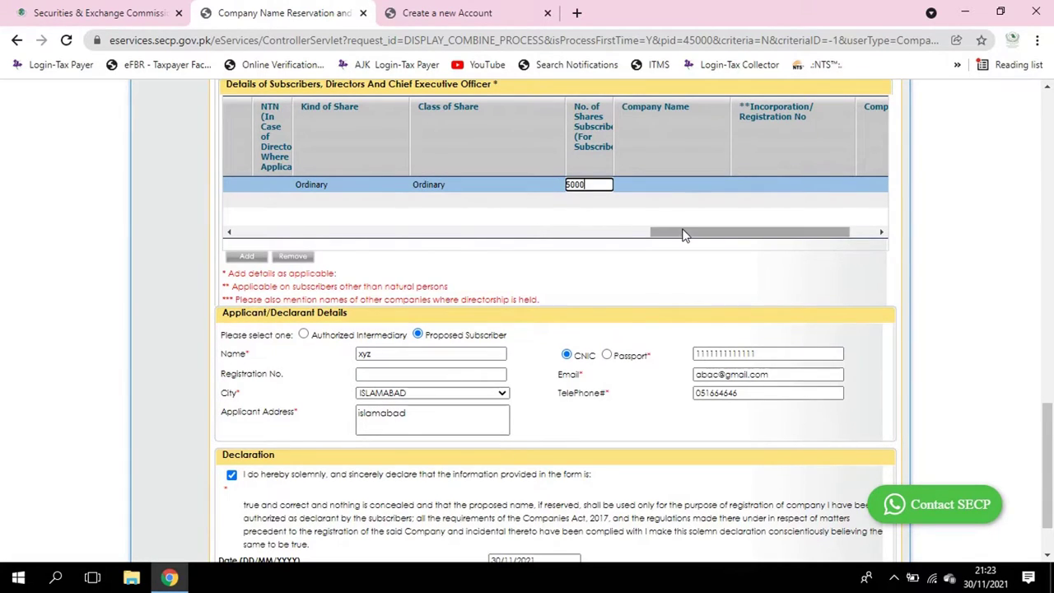
{"action": "left_click", "coordinate": [654, 219]}
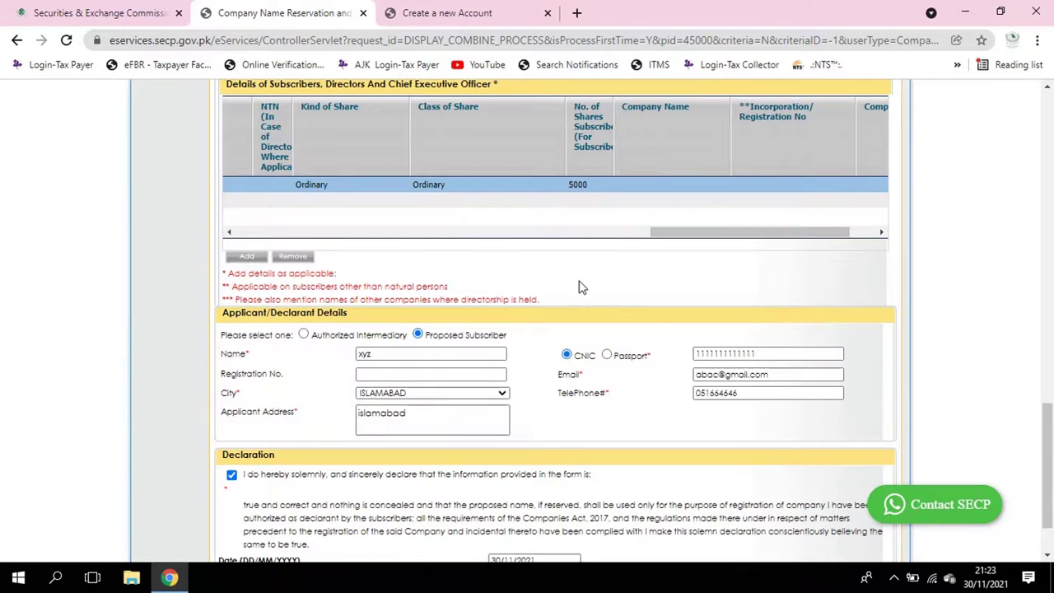
{"action": "scroll", "coordinate": [593, 276], "scroll_direction": "up", "scroll_amount": 3}
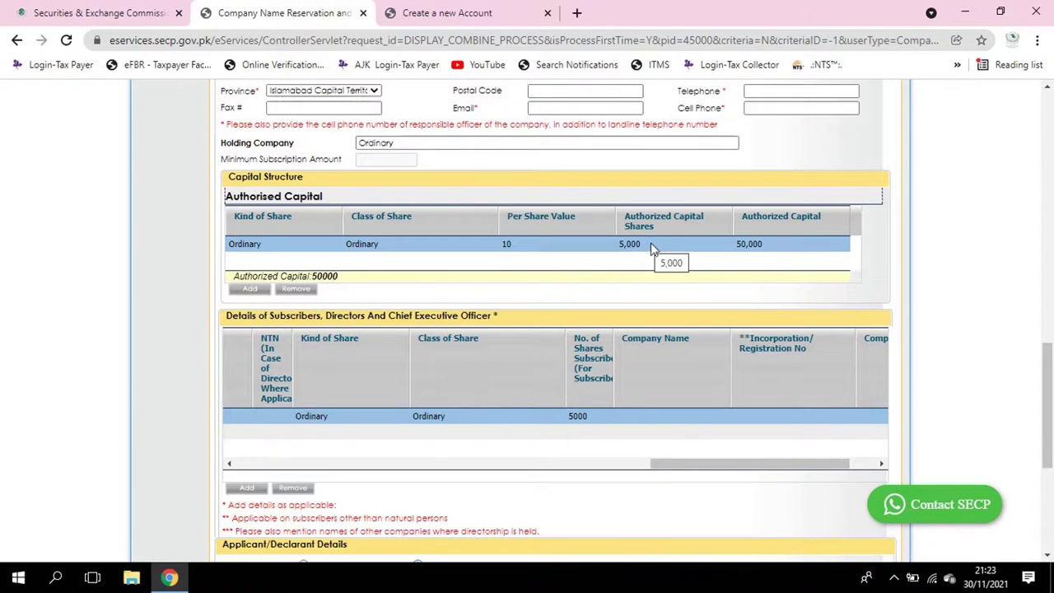
Change the subscriber row's number of shares to 4000
{"action": "left_click", "coordinate": [583, 420]}
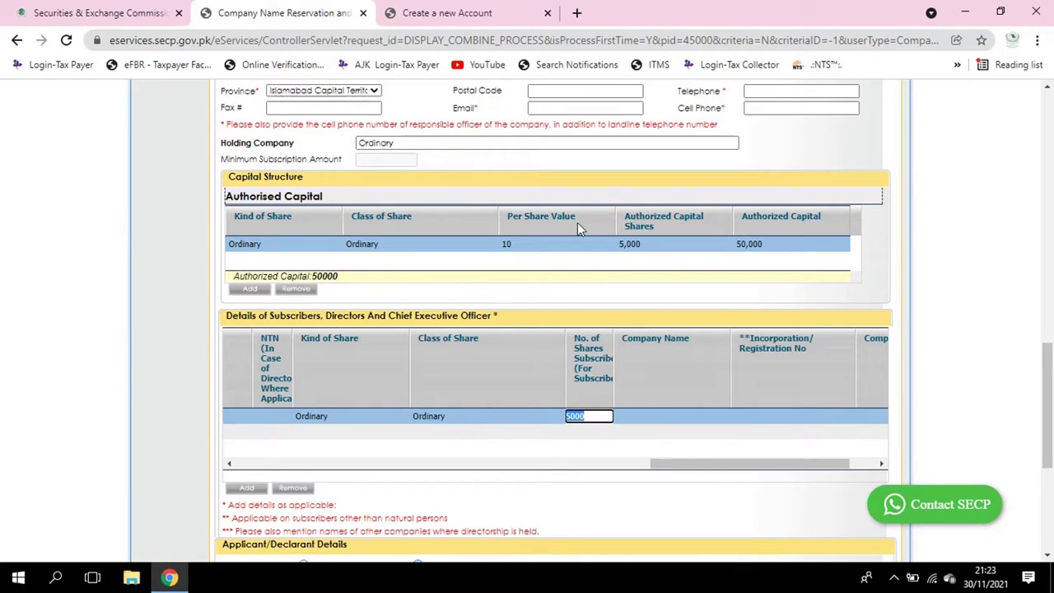
{"action": "type", "text": "4000"}
{"action": "left_click", "coordinate": [579, 269]}
{"action": "scroll", "coordinate": [569, 288], "scroll_direction": "down", "scroll_amount": 4}
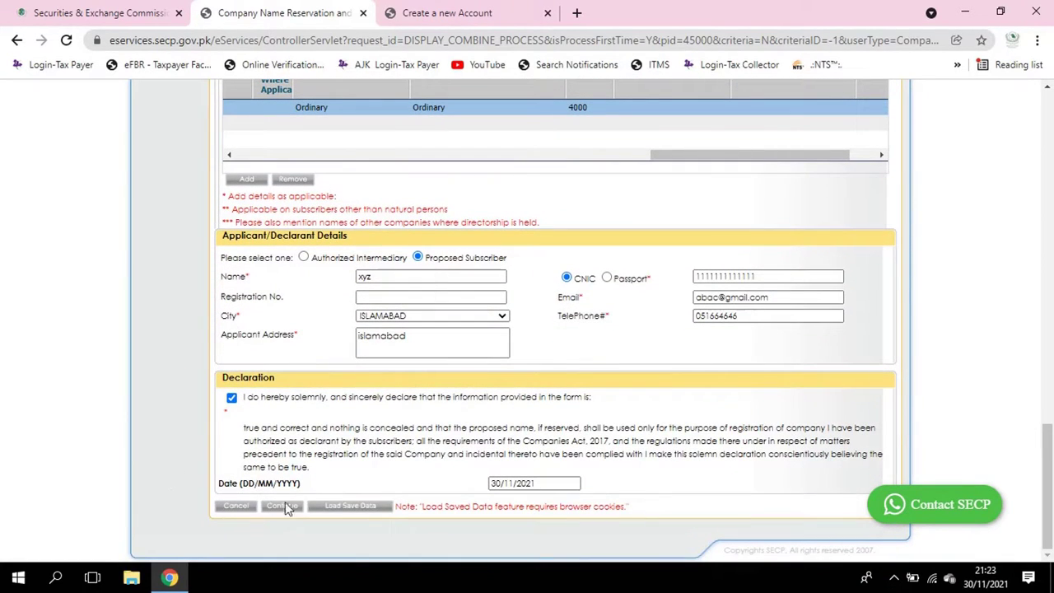
Try to continue, dismiss the missing telephone alert, and enter the office telephone number
{"action": "left_click", "coordinate": [288, 508]}
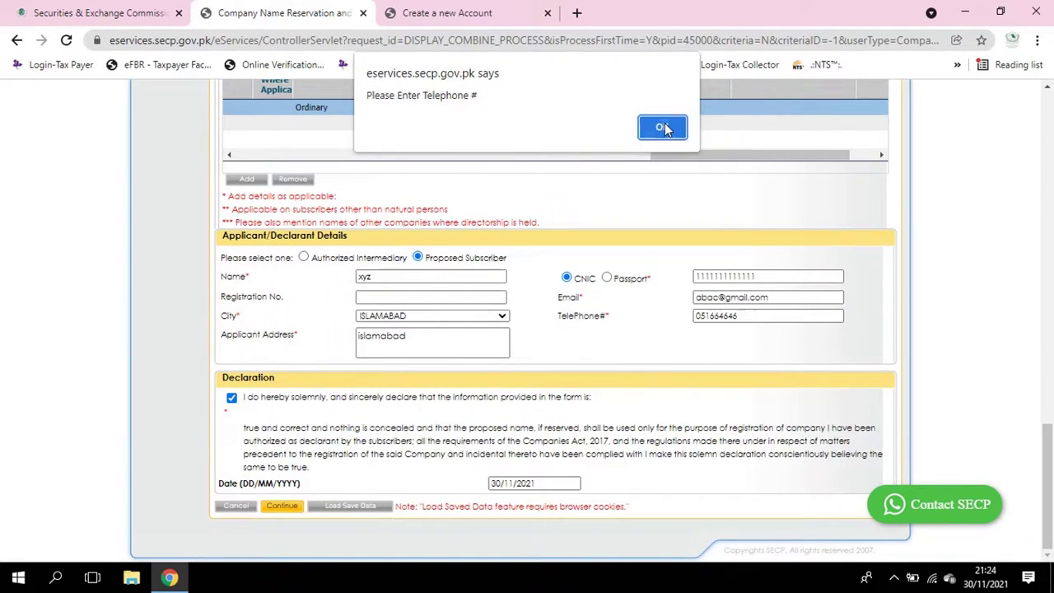
{"action": "left_click", "coordinate": [664, 128]}
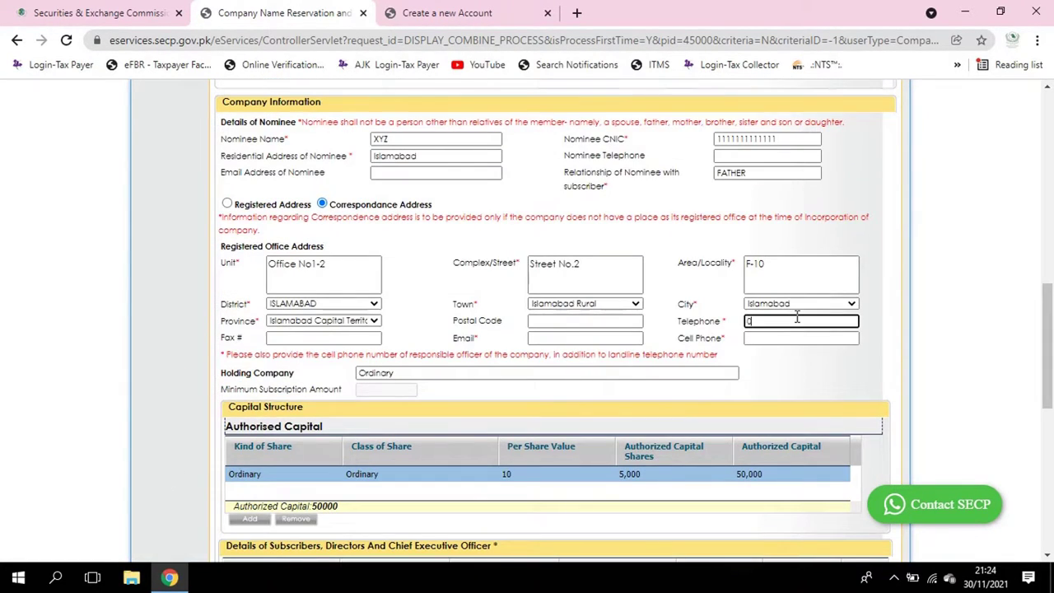
{"action": "type", "text": "0515555555"}
{"action": "scroll", "coordinate": [600, 317], "scroll_direction": "down", "scroll_amount": 4}
{"action": "scroll", "coordinate": [530, 405], "scroll_direction": "down", "scroll_amount": 3}
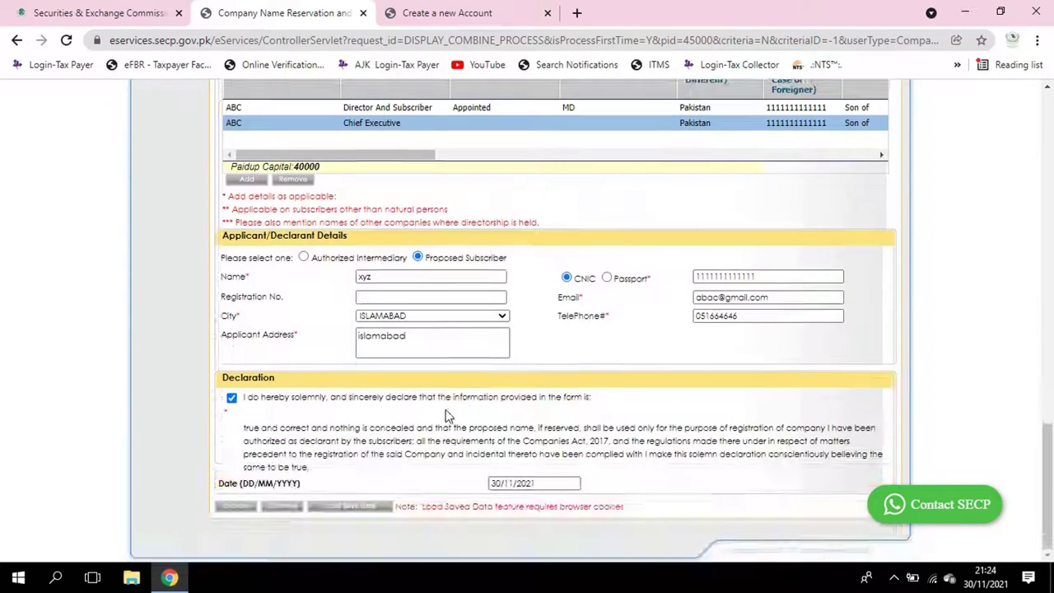
Try to continue again, dismiss the e-mail alert, and fill in the company's e-mail and cell phone number
{"action": "left_click", "coordinate": [286, 506]}
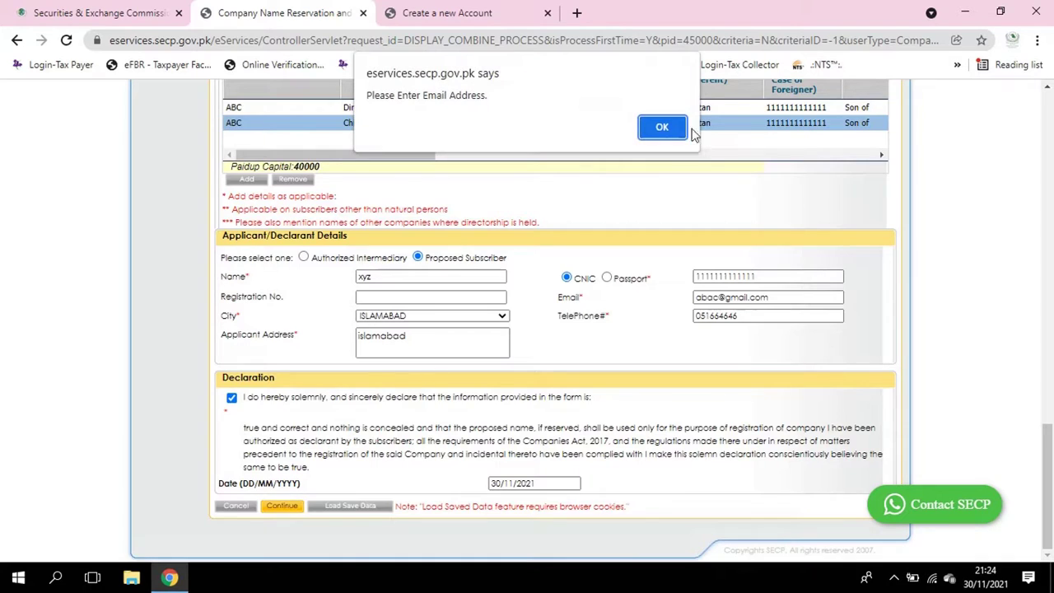
{"action": "left_click", "coordinate": [664, 125]}
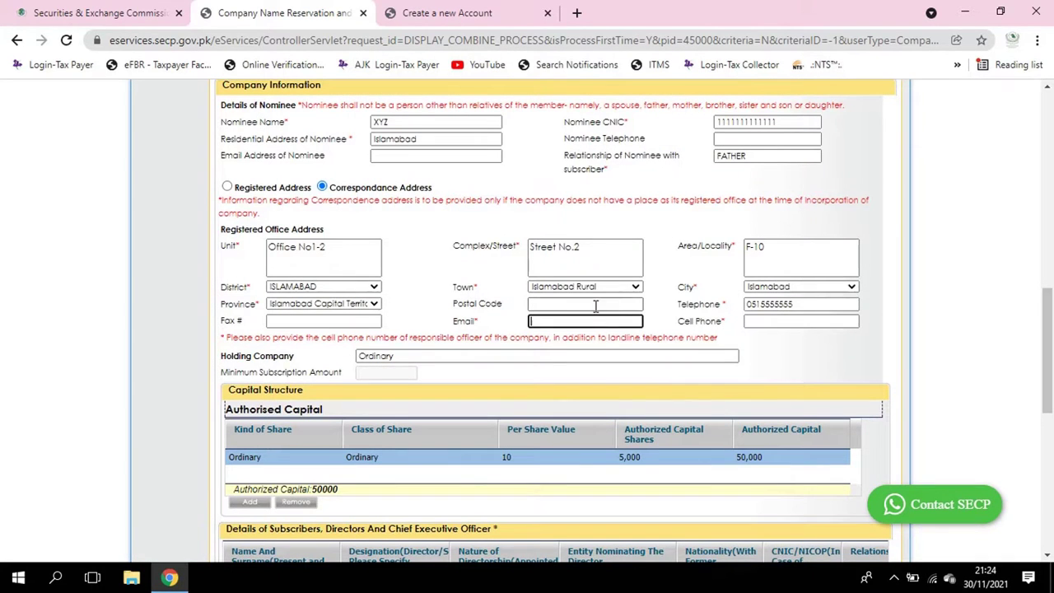
{"action": "scroll", "coordinate": [699, 247], "scroll_direction": "down", "scroll_amount": 3}
{"action": "scroll", "coordinate": [761, 185], "scroll_direction": "up", "scroll_amount": 1}
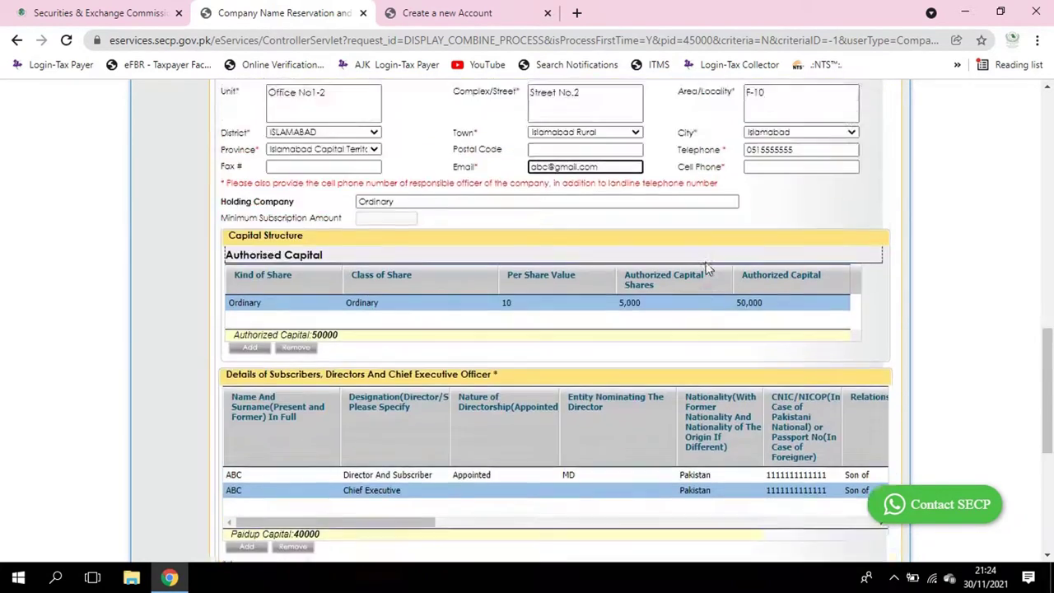
{"action": "left_click", "coordinate": [772, 164]}
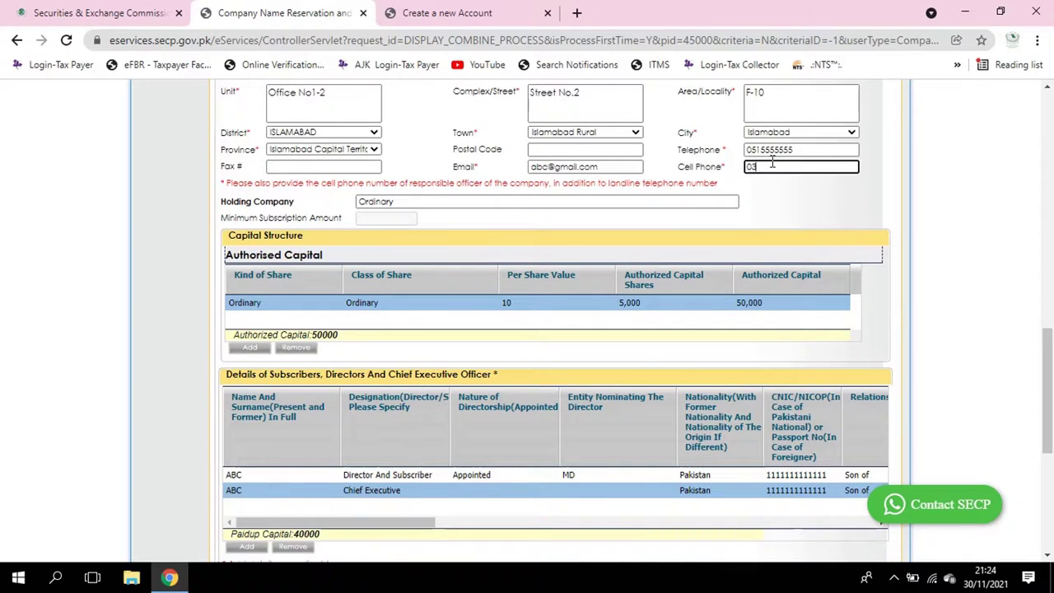
{"action": "type", "text": "0343333333"}
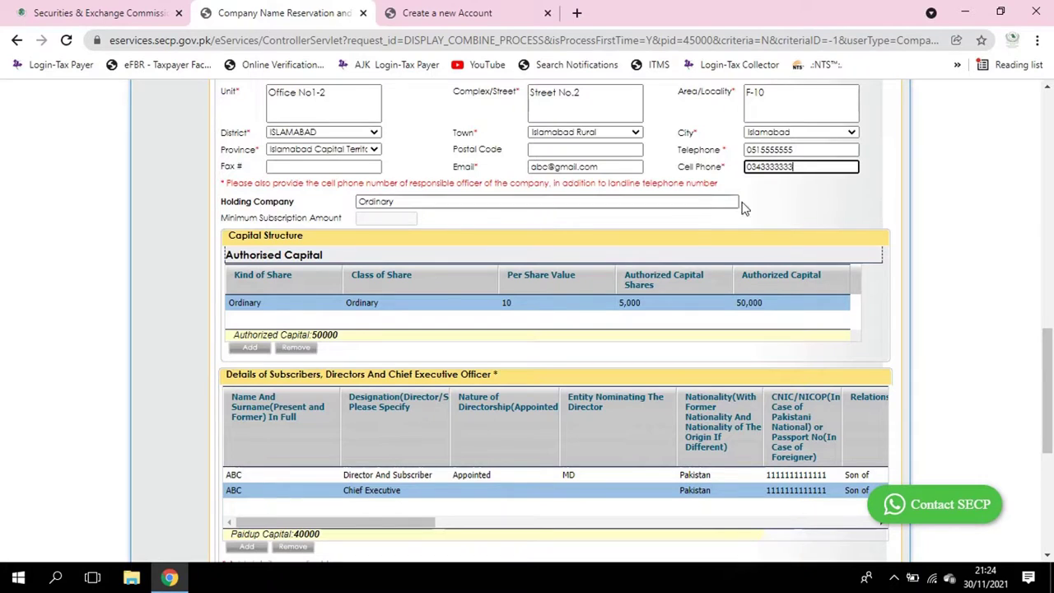
{"action": "key", "text": "Tab"}
{"action": "scroll", "coordinate": [453, 403], "scroll_direction": "down", "scroll_amount": 5}
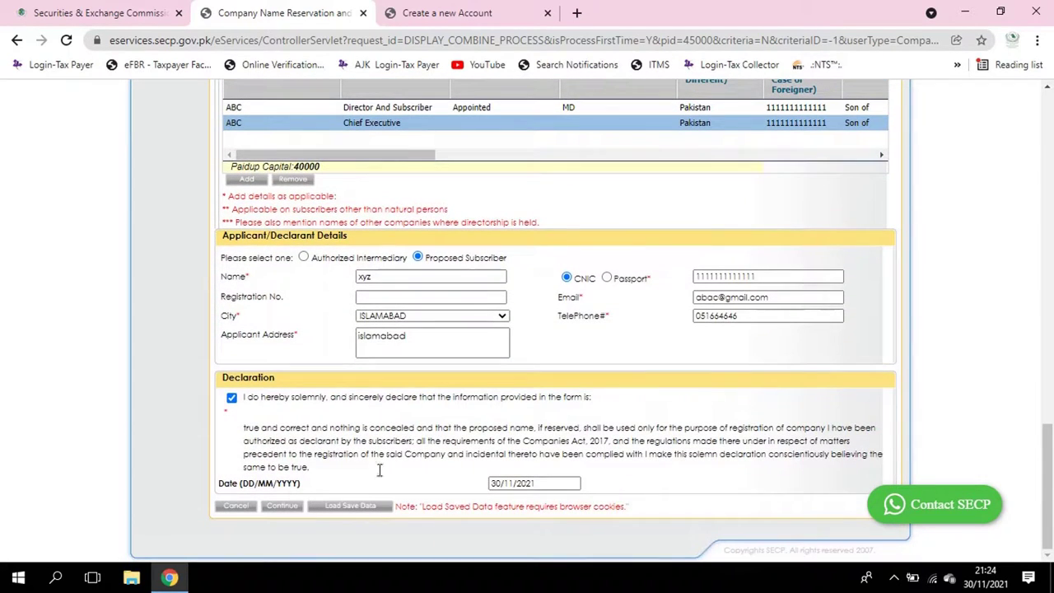
Continue the application, then reload the stuck page and confirm form resubmission
{"action": "left_click", "coordinate": [282, 506]}
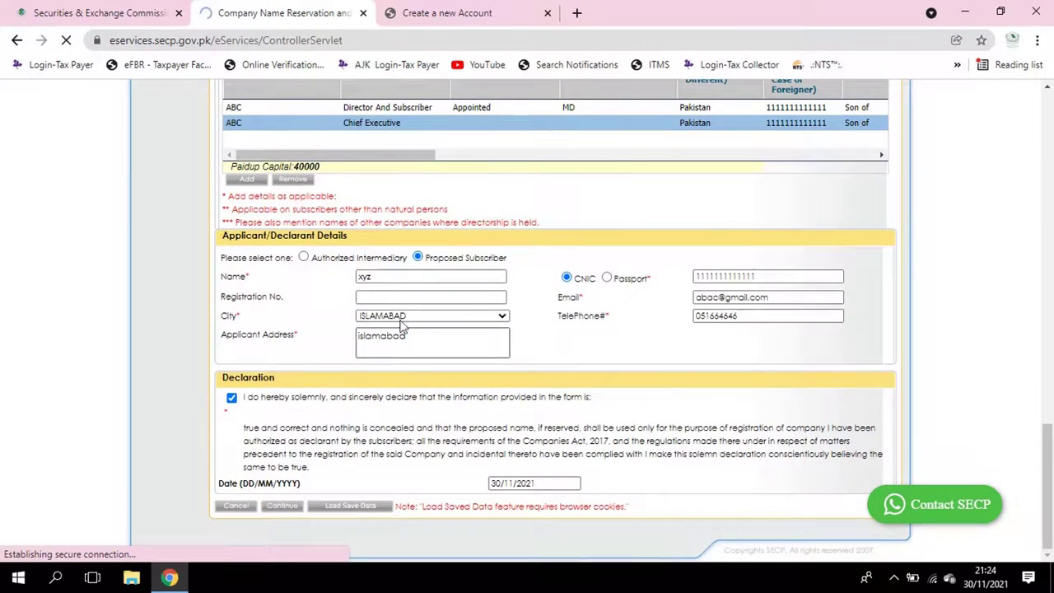
{"action": "scroll", "coordinate": [449, 268], "scroll_direction": "down", "scroll_amount": 4}
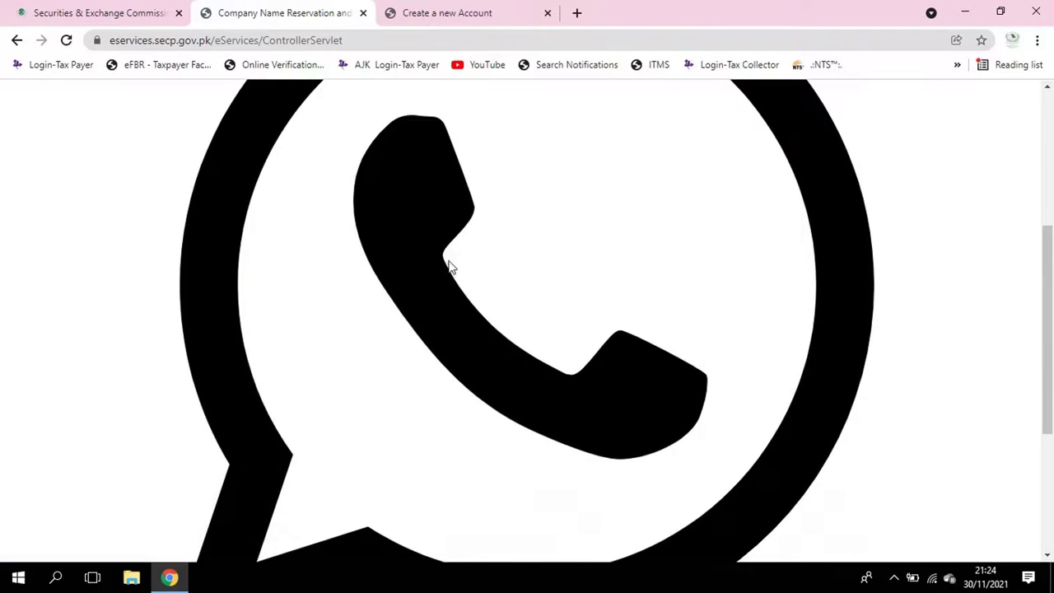
{"action": "scroll", "coordinate": [450, 262], "scroll_direction": "up", "scroll_amount": 7}
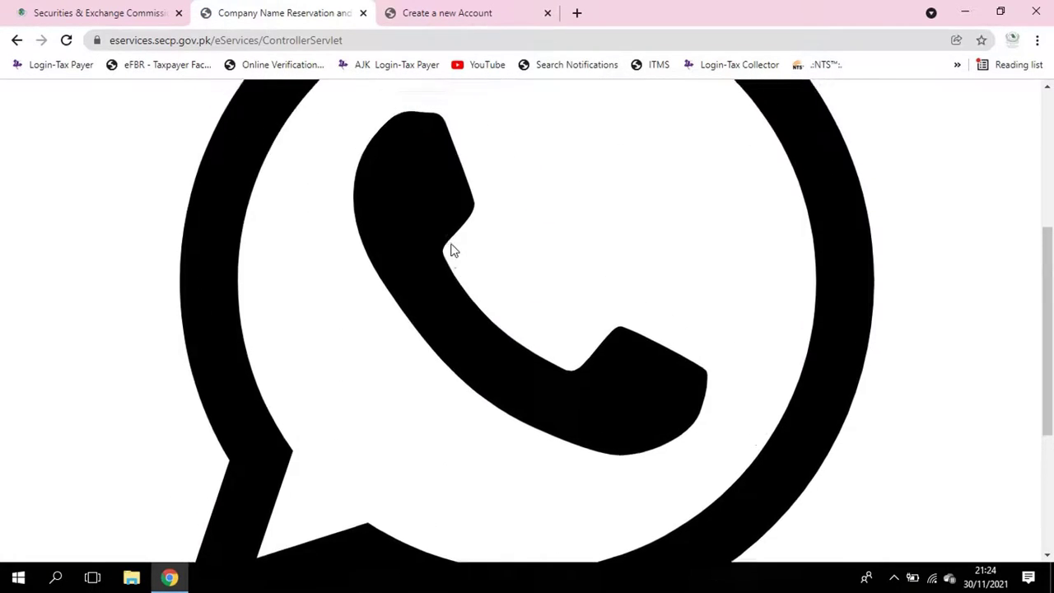
{"action": "left_click", "coordinate": [66, 39]}
{"action": "left_click", "coordinate": [599, 156]}
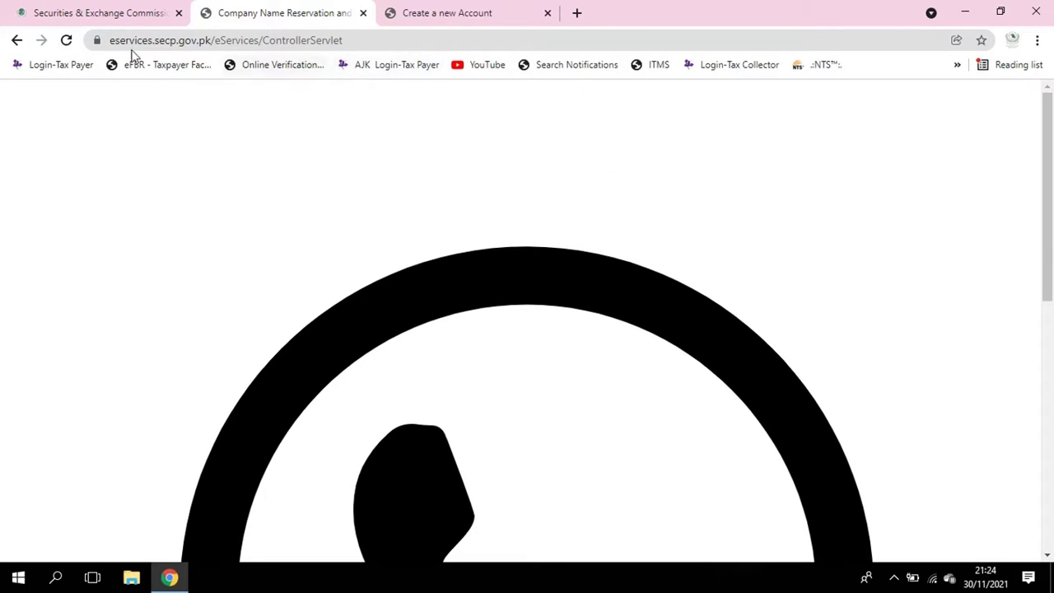
Return to the reservation and incorporation form and scroll back to its top
{"action": "left_click", "coordinate": [17, 41]}
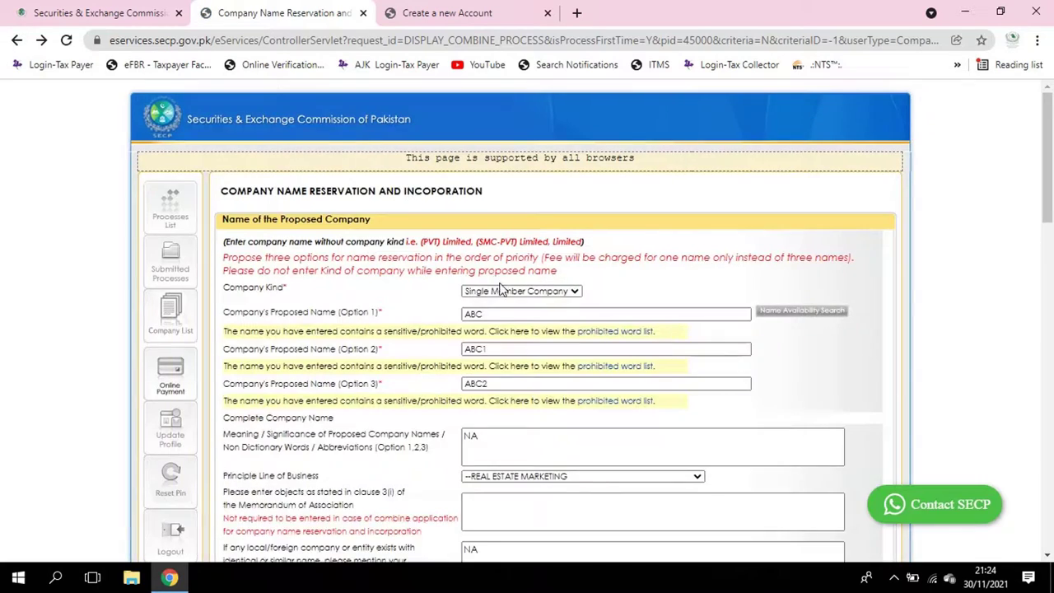
{"action": "scroll", "coordinate": [506, 280], "scroll_direction": "down", "scroll_amount": 6}
{"action": "scroll", "coordinate": [506, 288], "scroll_direction": "down", "scroll_amount": 10}
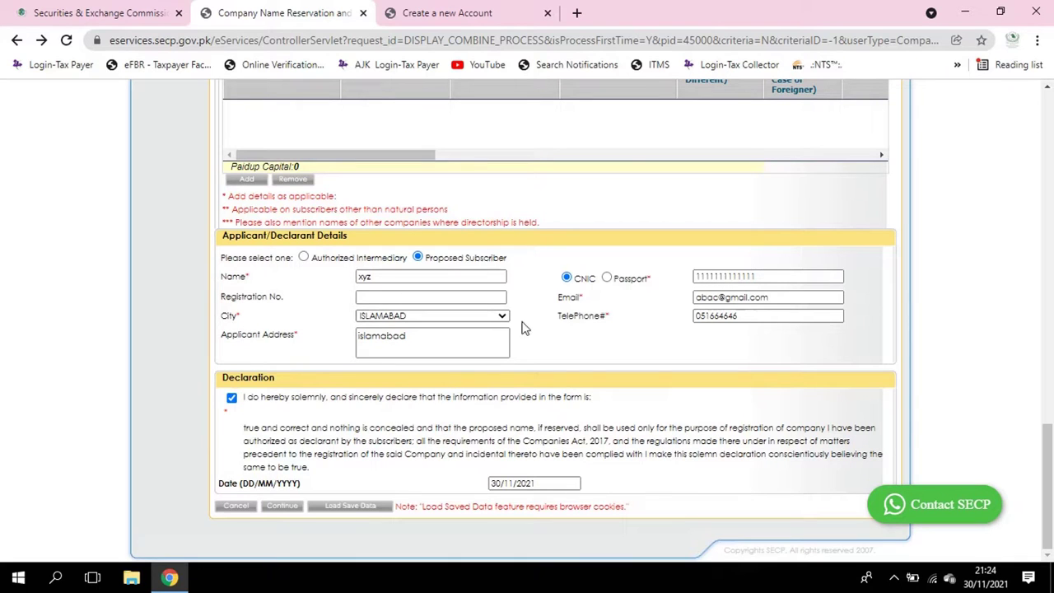
{"action": "scroll", "coordinate": [555, 214], "scroll_direction": "up", "scroll_amount": 3}
{"action": "scroll", "coordinate": [555, 214], "scroll_direction": "up", "scroll_amount": 15}
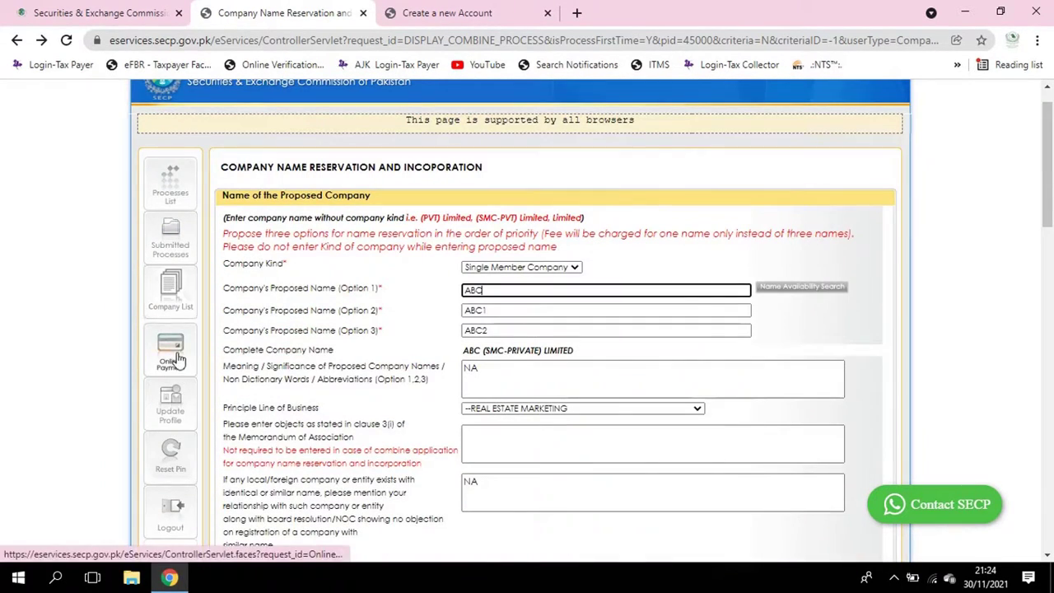
Browse the Online Payment, Submitted Processes and Processes List pages, then step back to Submitted Processes
{"action": "left_click", "coordinate": [175, 359]}
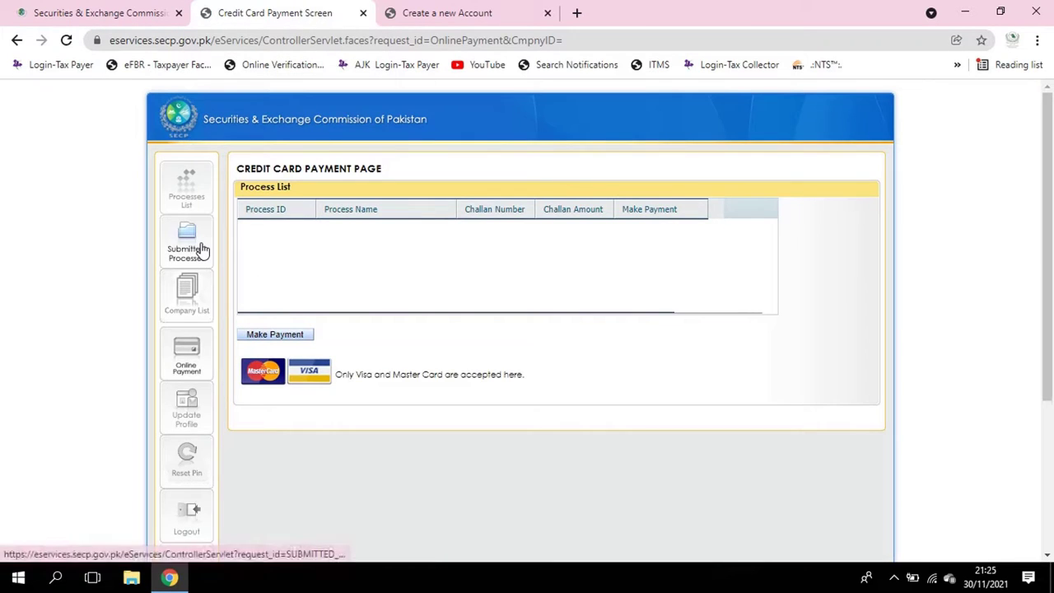
{"action": "left_click", "coordinate": [199, 247]}
{"action": "left_click", "coordinate": [202, 209]}
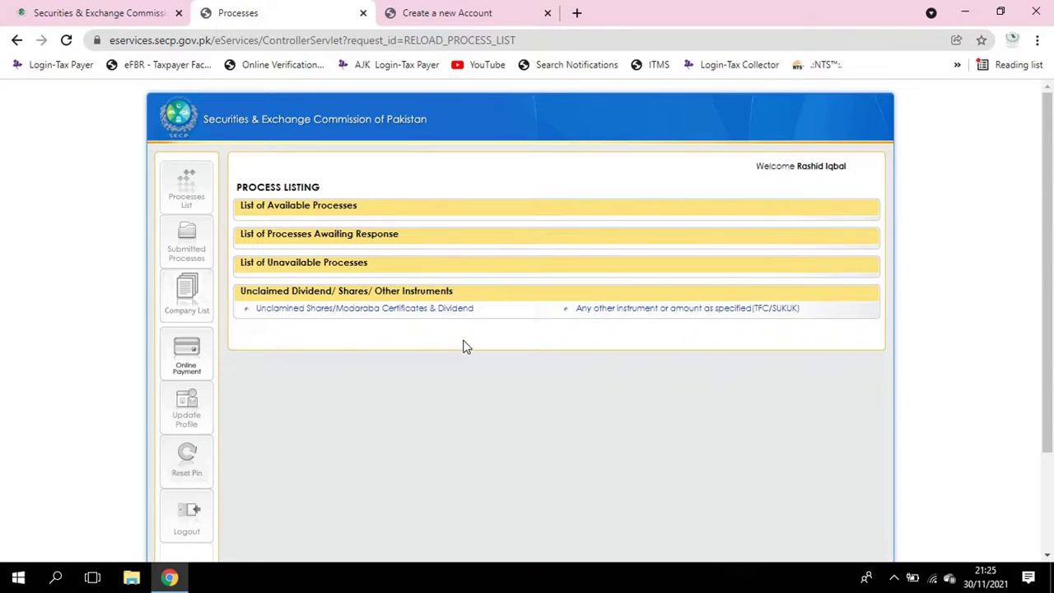
{"action": "left_click", "coordinate": [439, 10]}
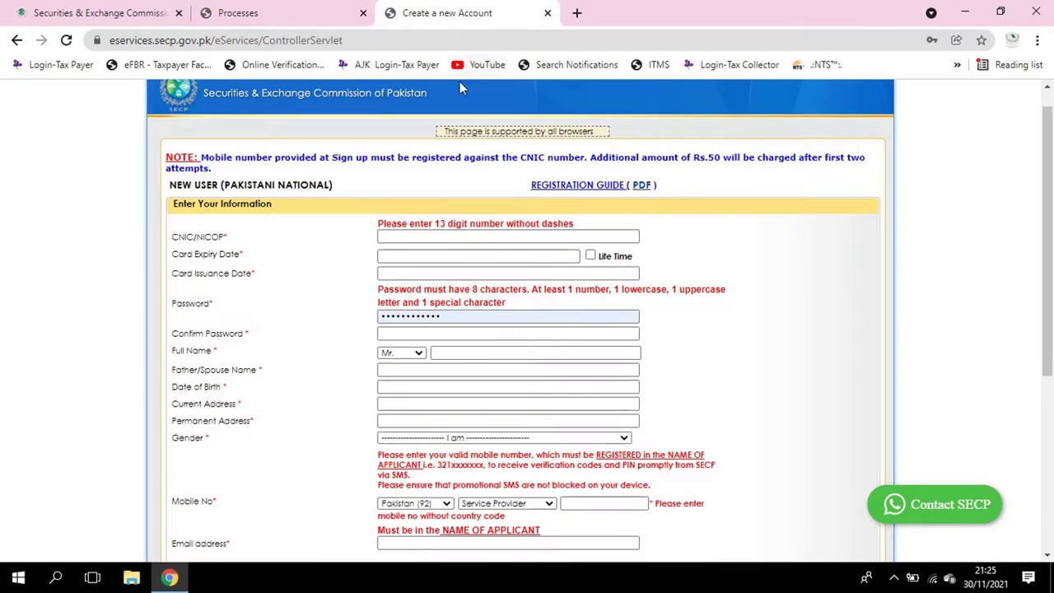
{"action": "scroll", "coordinate": [684, 348], "scroll_direction": "down", "scroll_amount": 3}
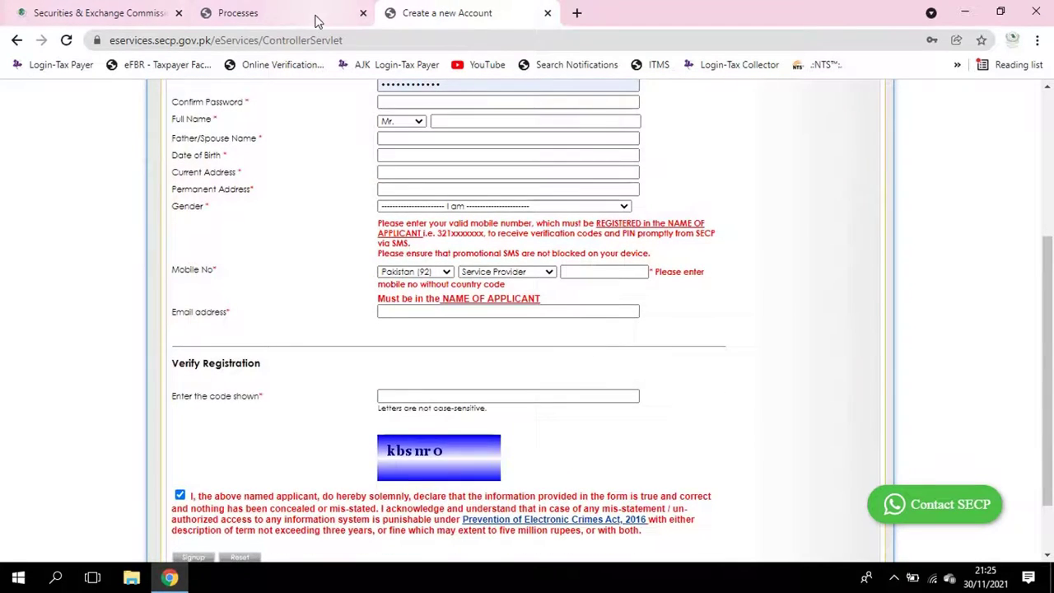
{"action": "left_click", "coordinate": [317, 17]}
{"action": "left_click", "coordinate": [16, 41]}
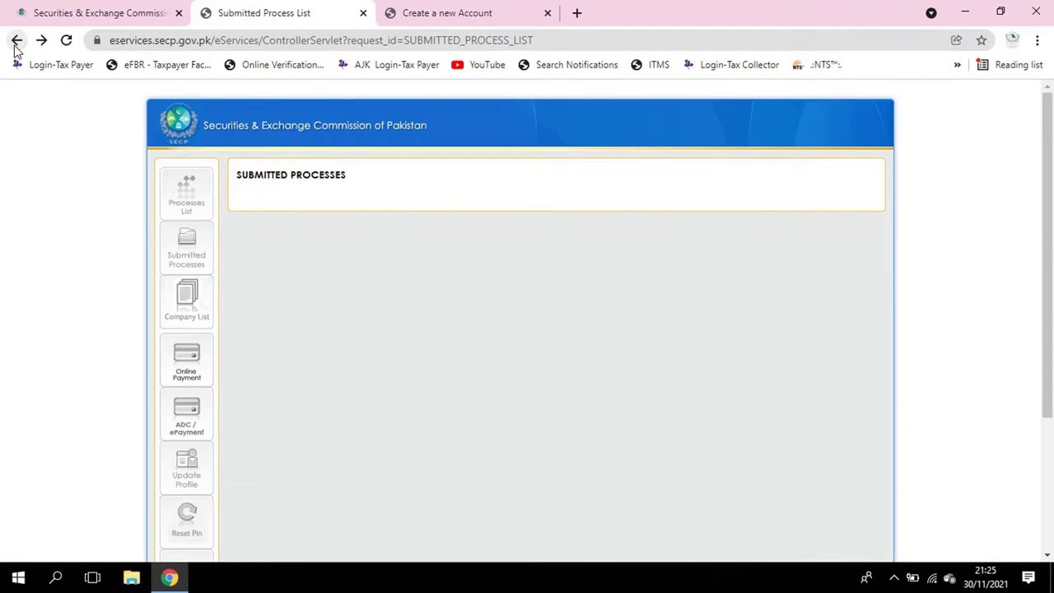
{"action": "left_click", "coordinate": [16, 41]}
Go back through browser history to the Registered User Company List page
{"action": "left_click", "coordinate": [16, 41]}
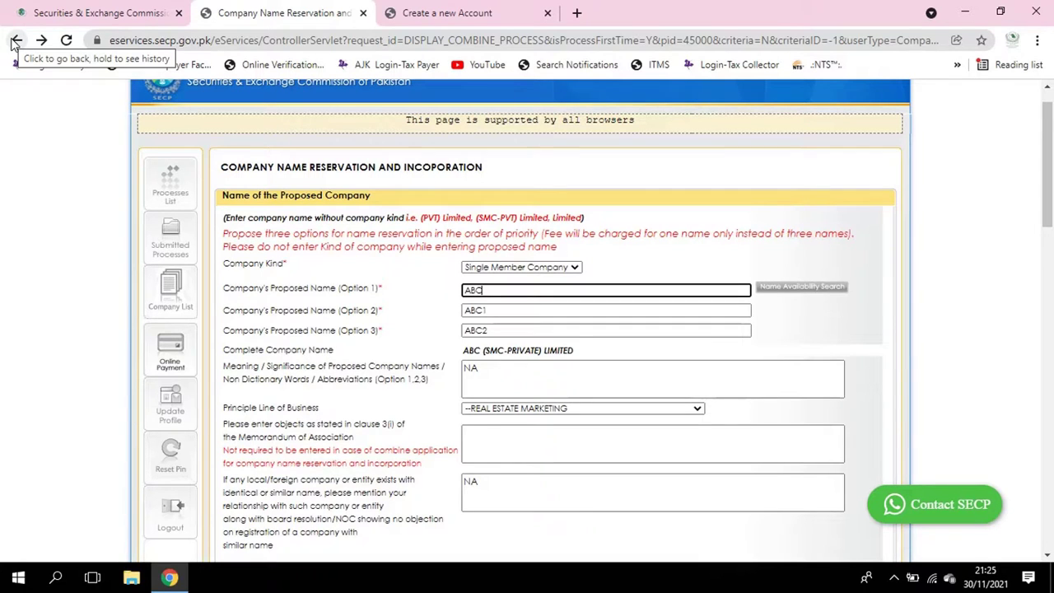
{"action": "left_click", "coordinate": [16, 40]}
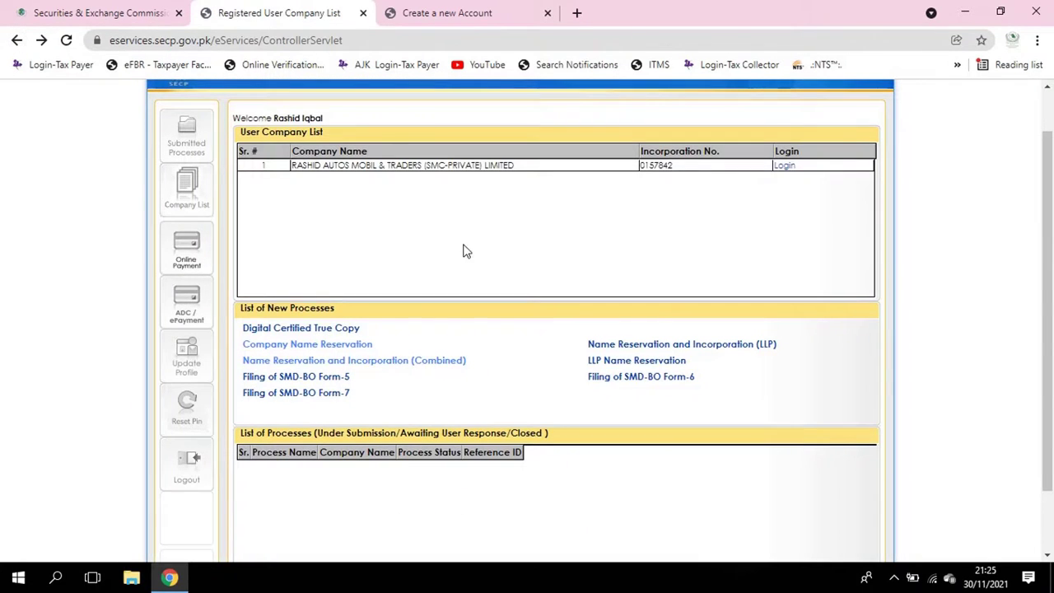
{"action": "scroll", "coordinate": [416, 240], "scroll_direction": "up", "scroll_amount": 1}
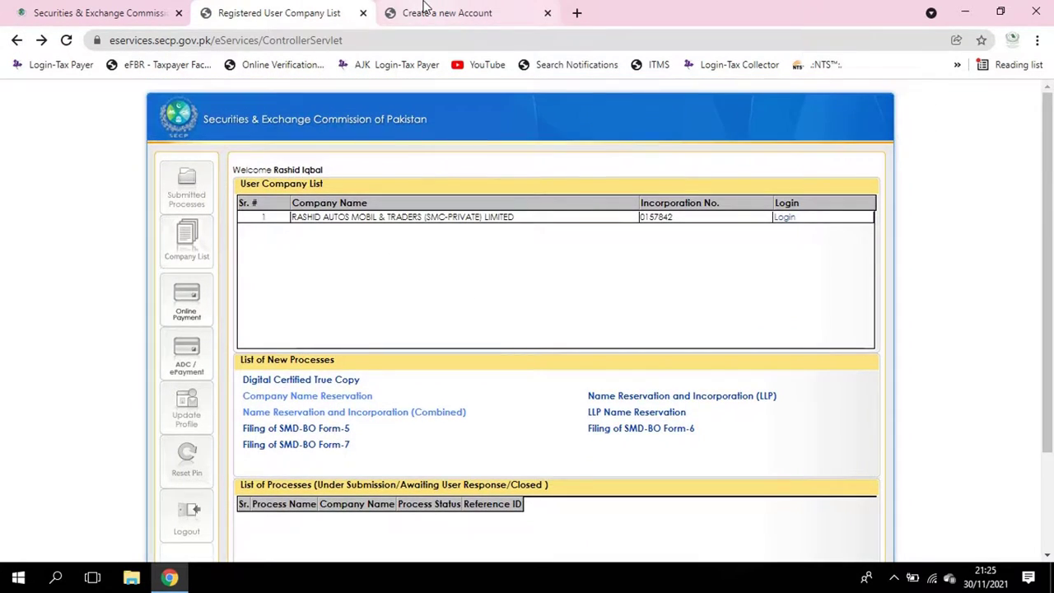